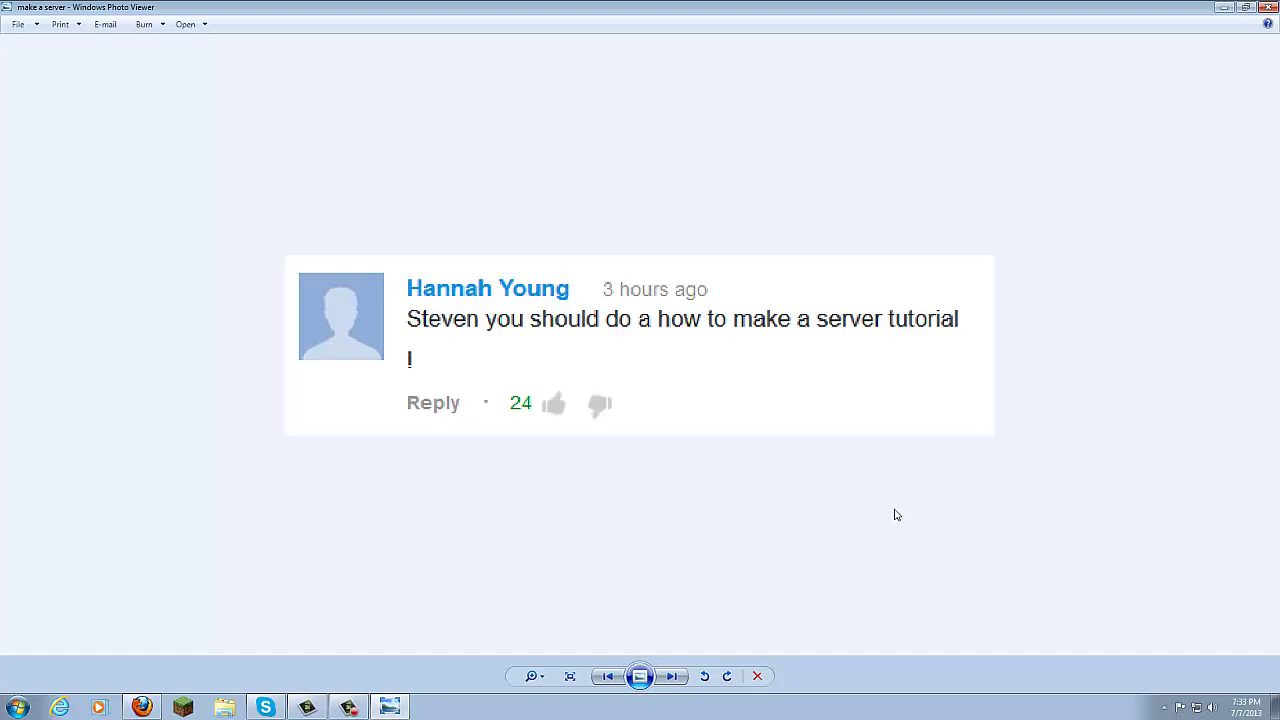
- Close the screenshot of the server-tutorial request in Windows Photo Viewer
{"action": "left_click", "coordinate": [1267, 7]}
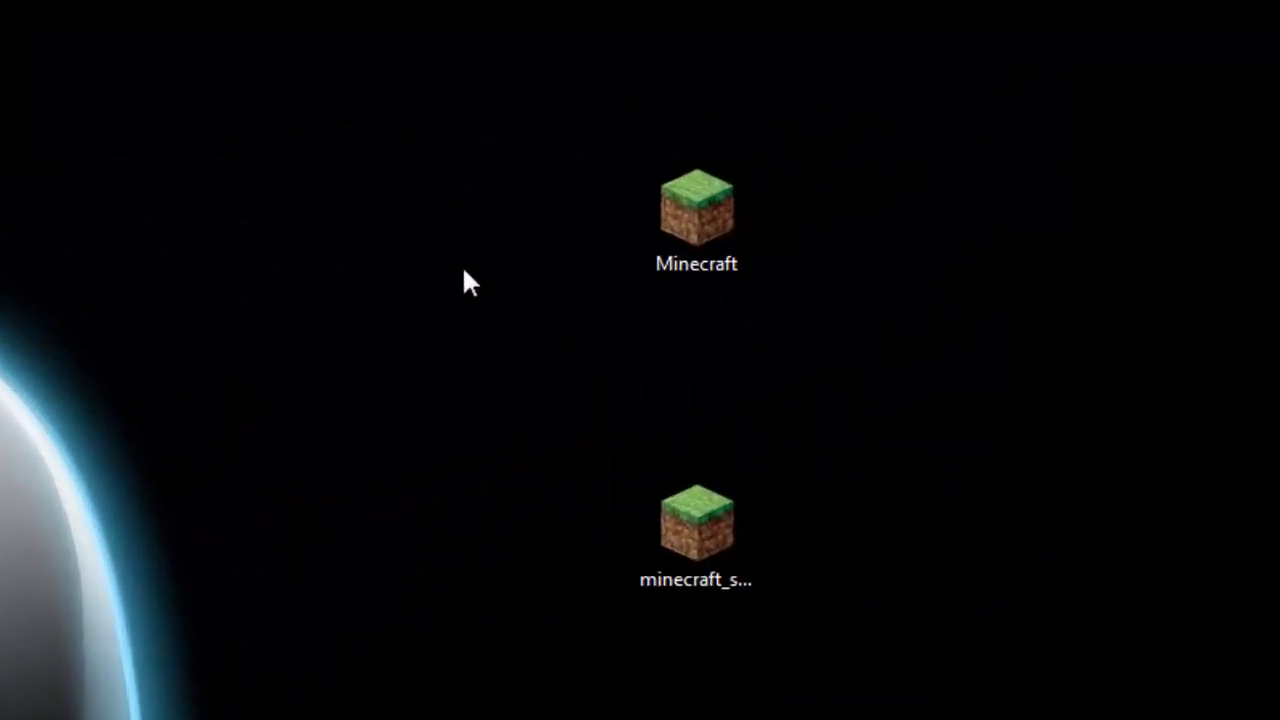
- Switch Firefox to the Minecraft download page and maximize the window
{"action": "left_click", "coordinate": [697, 528]}
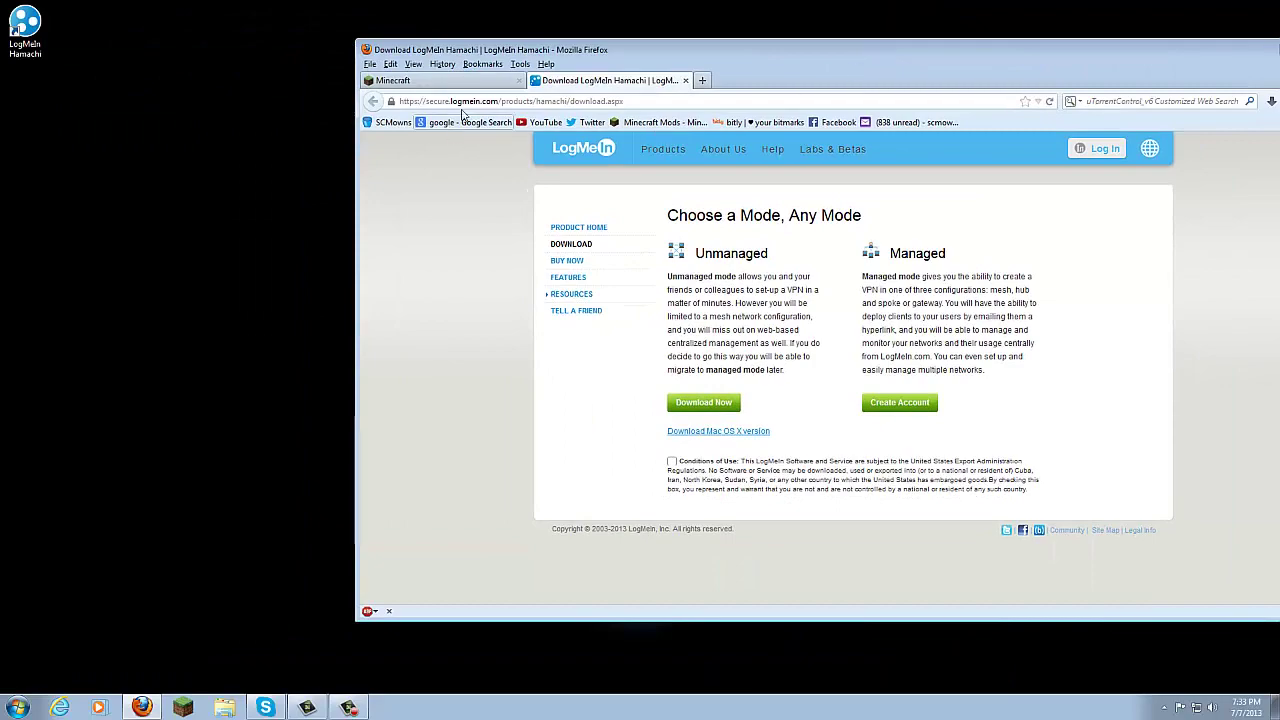
{"action": "left_click", "coordinate": [393, 80]}
{"action": "double_click", "coordinate": [595, 49]}
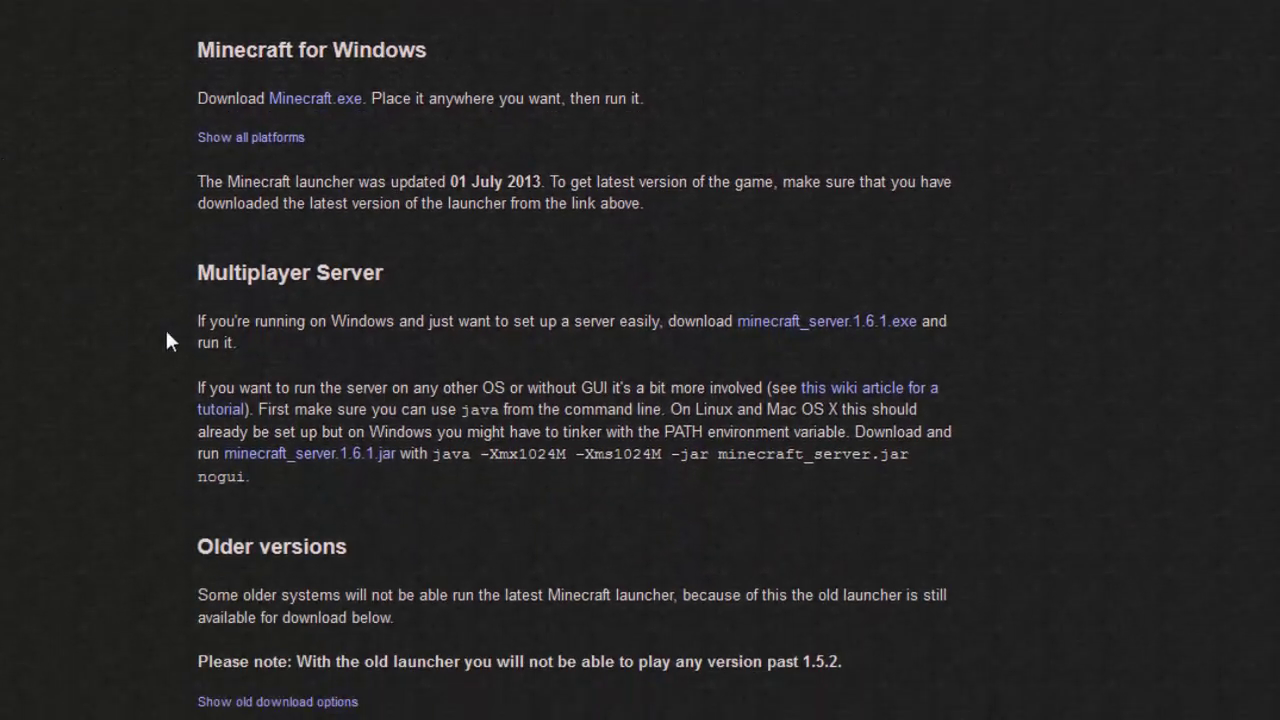
- Highlight the Multiplayer Server heading, the minecraft_server.1.6.1.exe line and the java launch command
{"action": "left_click_drag", "start_coordinate": [215, 273], "coordinate": [410, 280]}
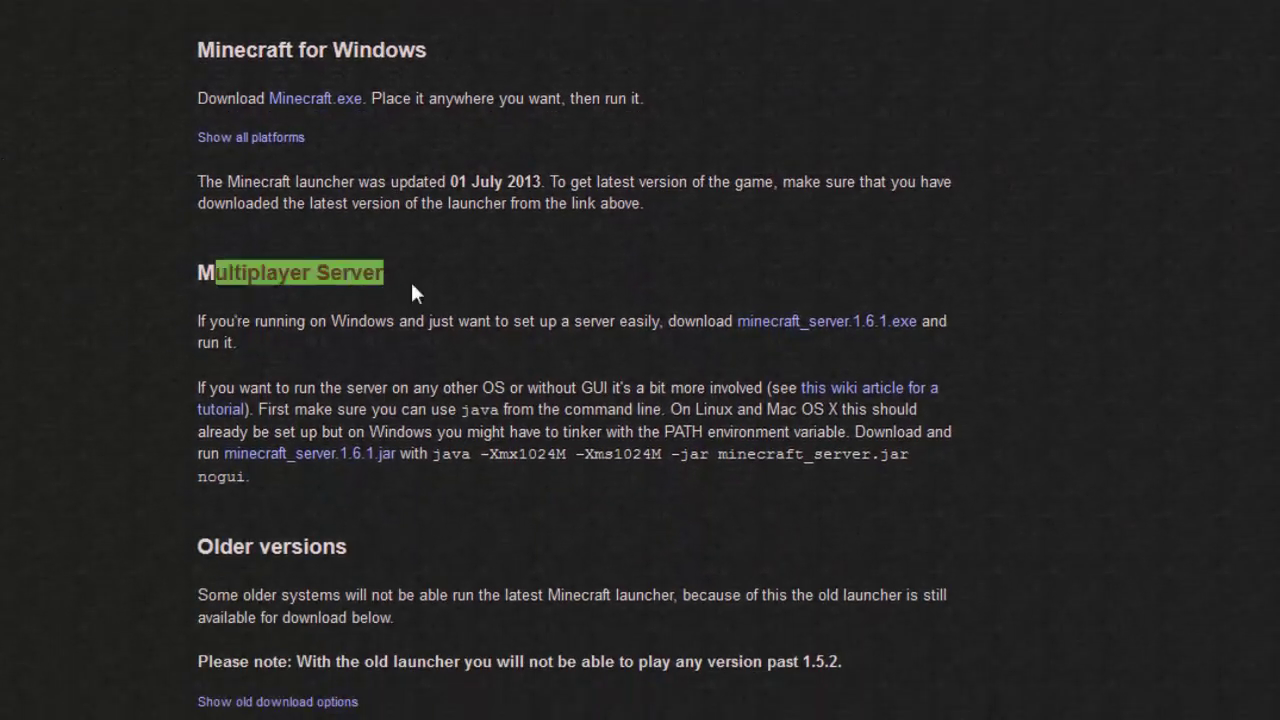
{"action": "left_click", "coordinate": [431, 337]}
{"action": "left_click_drag", "start_coordinate": [725, 330], "coordinate": [918, 328]}
{"action": "left_click", "coordinate": [959, 322]}
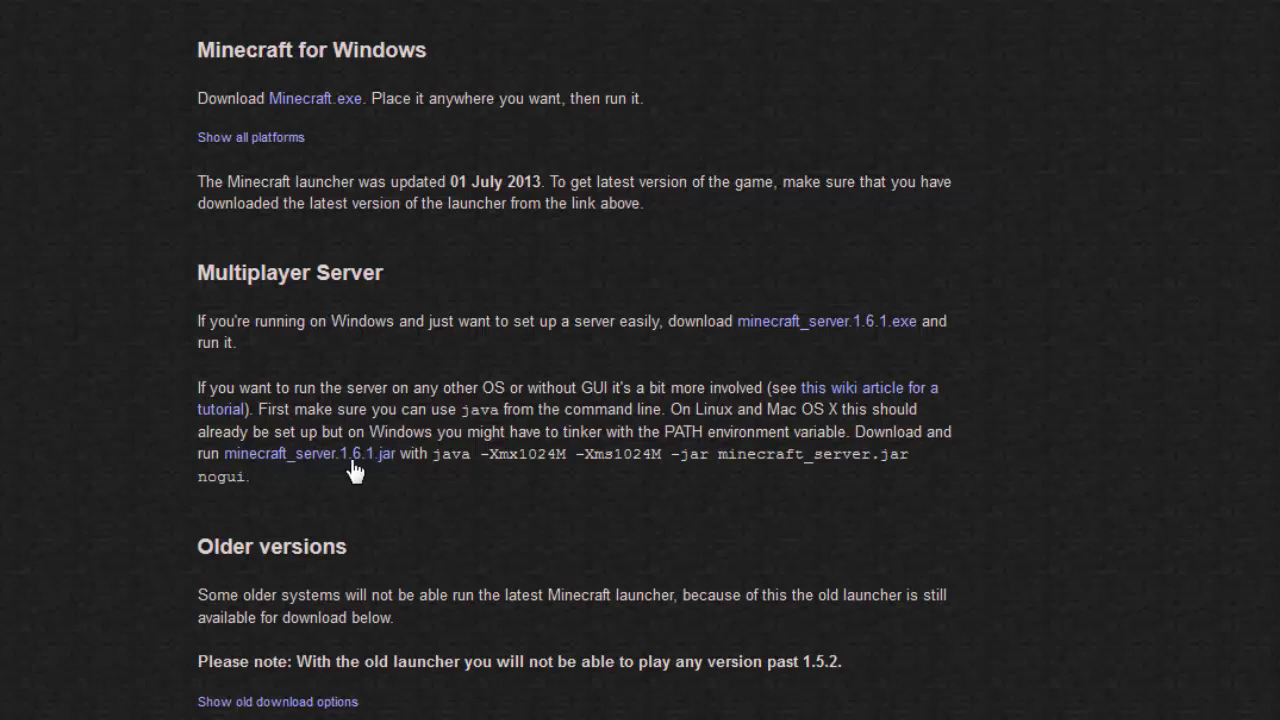
{"action": "left_click_drag", "start_coordinate": [545, 466], "coordinate": [760, 483]}
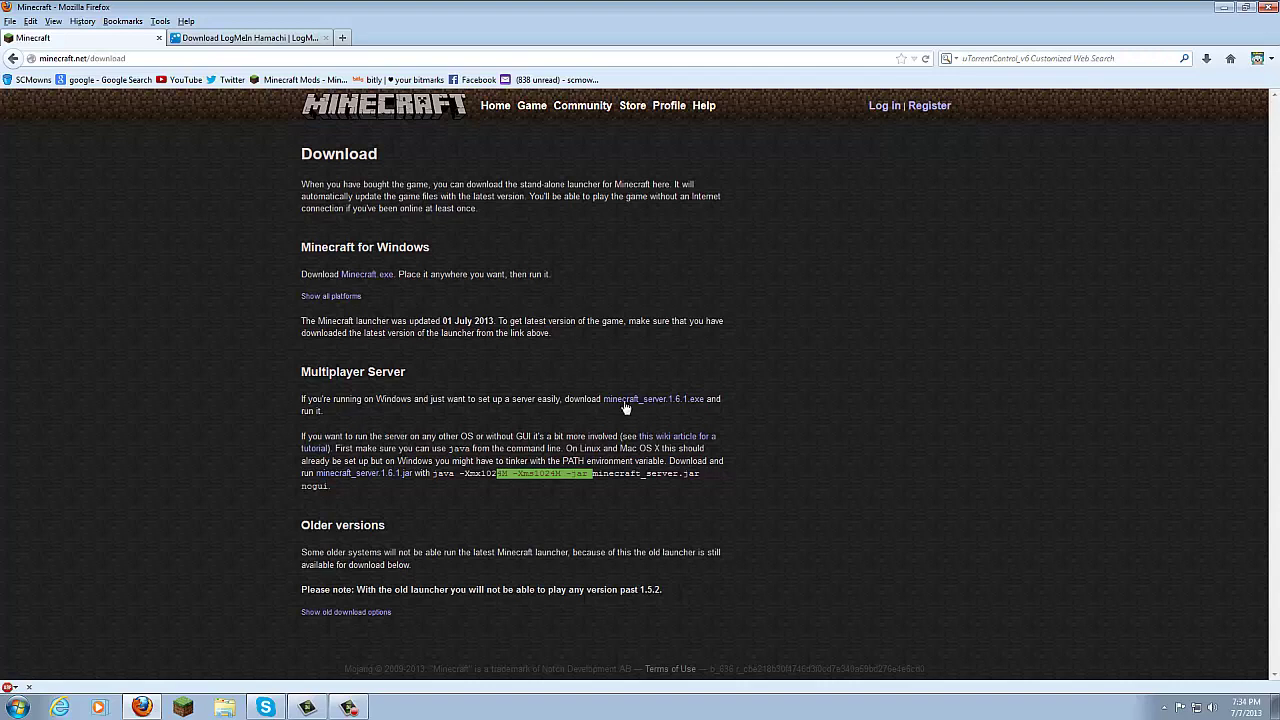
{"action": "left_click", "coordinate": [570, 410]}
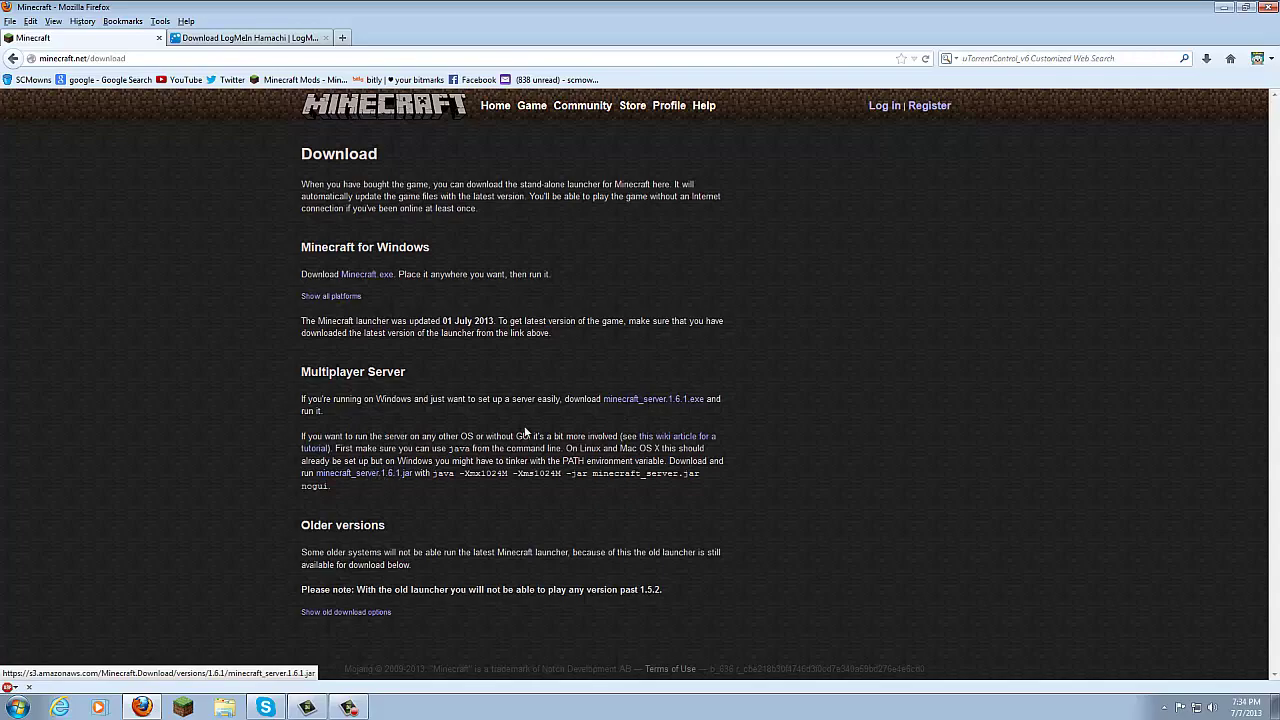
- Minimize Firefox and marquee-select the minecraft_server, hamachi and 'make a server' desktop icons
{"action": "left_click", "coordinate": [1222, 7]}
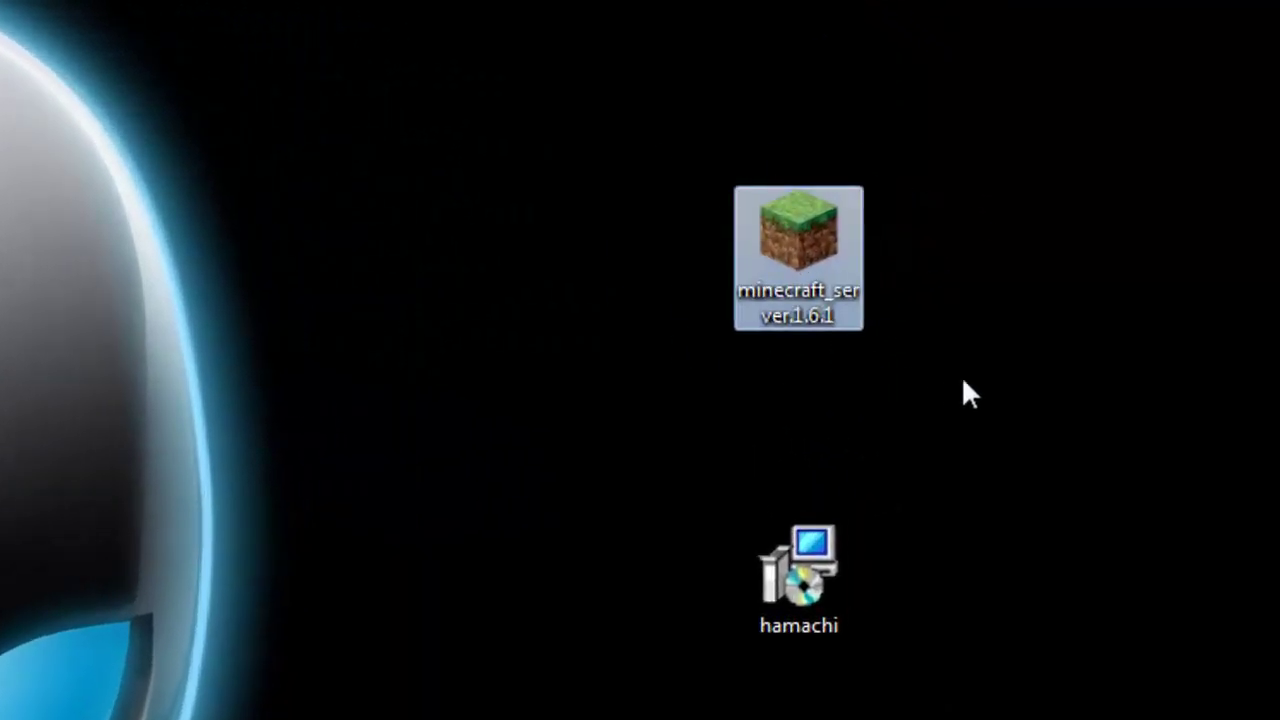
{"action": "left_click", "coordinate": [961, 378]}
{"action": "left_click_drag", "start_coordinate": [914, 150], "coordinate": [679, 420]}
{"action": "left_click", "coordinate": [845, 432]}
{"action": "left_click_drag", "start_coordinate": [918, 458], "coordinate": [618, 700]}
{"action": "left_click", "coordinate": [620, 676]}
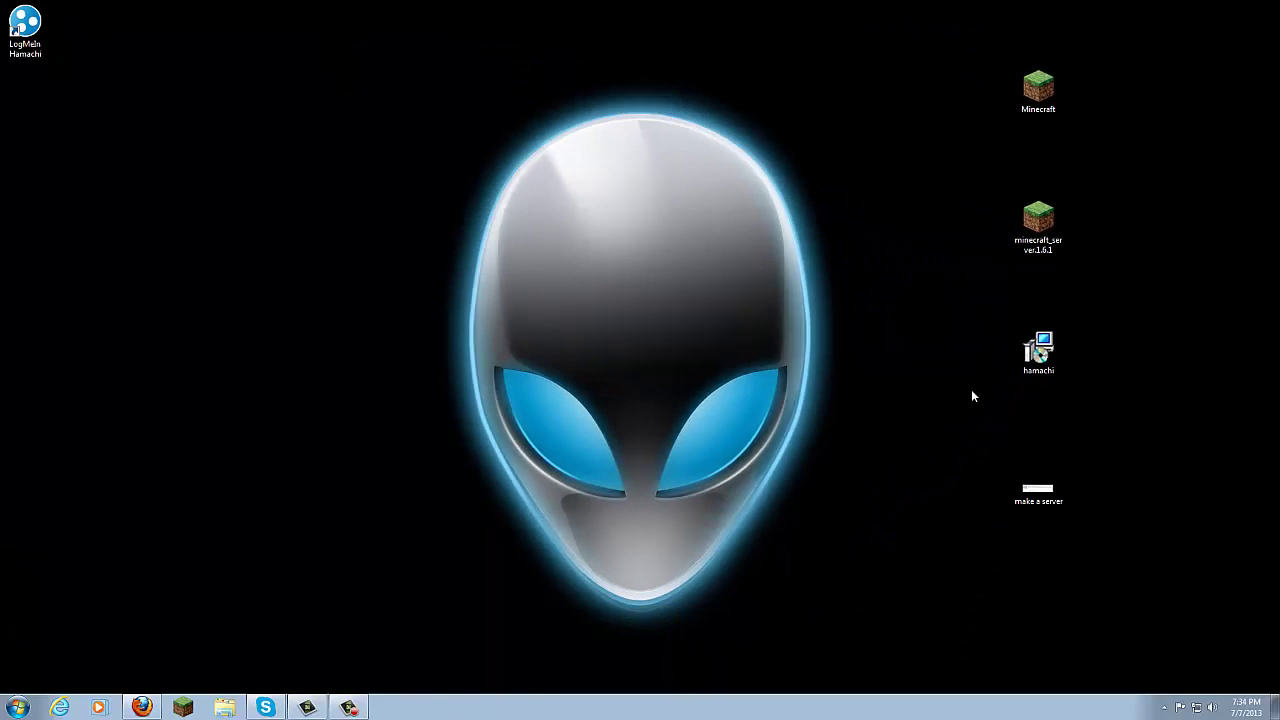
{"action": "left_click_drag", "start_coordinate": [1139, 284], "coordinate": [866, 508]}
{"action": "left_click", "coordinate": [979, 364]}
- Repeatedly marquee-select the hamachi installer icon, ending with the hamachi installer selected
{"action": "left_click_drag", "start_coordinate": [1093, 410], "coordinate": [965, 289]}
{"action": "left_click", "coordinate": [1135, 410]}
{"action": "left_click_drag", "start_coordinate": [1124, 410], "coordinate": [1004, 330]}
{"action": "left_click", "coordinate": [945, 337]}
{"action": "left_click_drag", "start_coordinate": [1112, 428], "coordinate": [1040, 345]}
{"action": "left_click", "coordinate": [838, 311]}
{"action": "left_click_drag", "start_coordinate": [1105, 417], "coordinate": [951, 282]}
{"action": "left_click", "coordinate": [966, 334]}
{"action": "left_click", "coordinate": [1106, 403]}
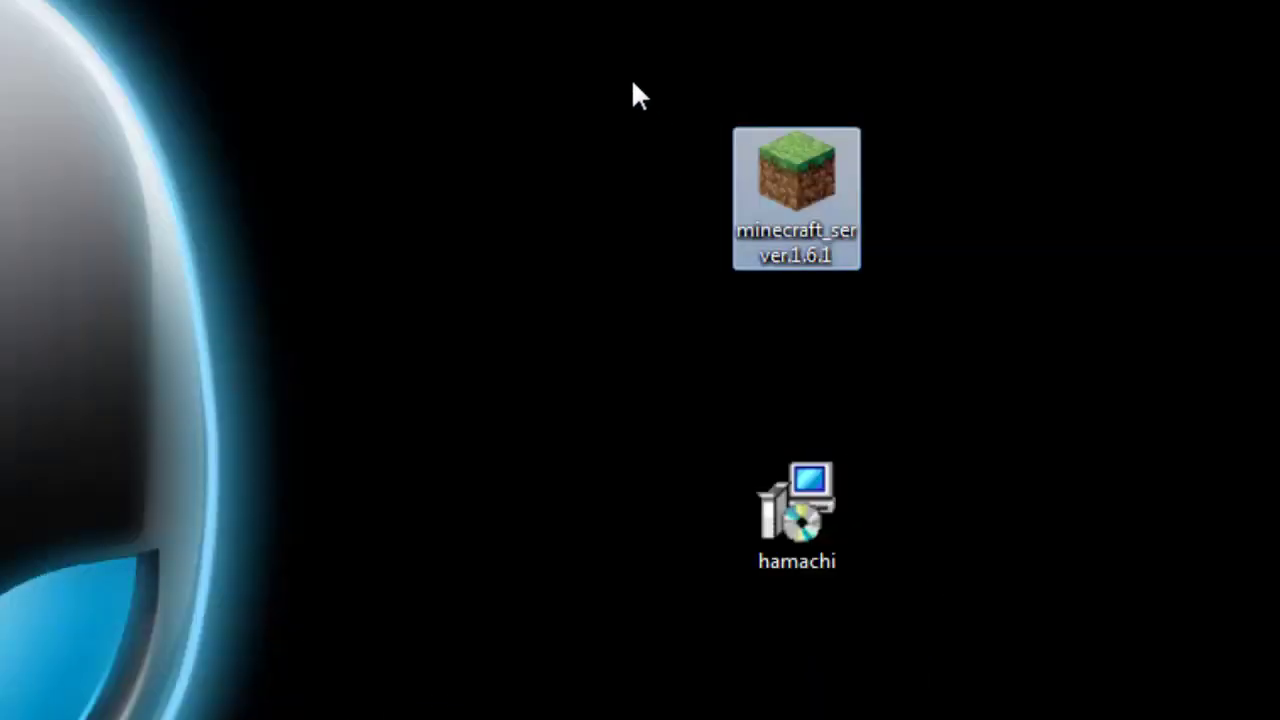
{"action": "left_click_drag", "start_coordinate": [631, 78], "coordinate": [966, 210]}
{"action": "left_click_drag", "start_coordinate": [957, 500], "coordinate": [593, 635]}
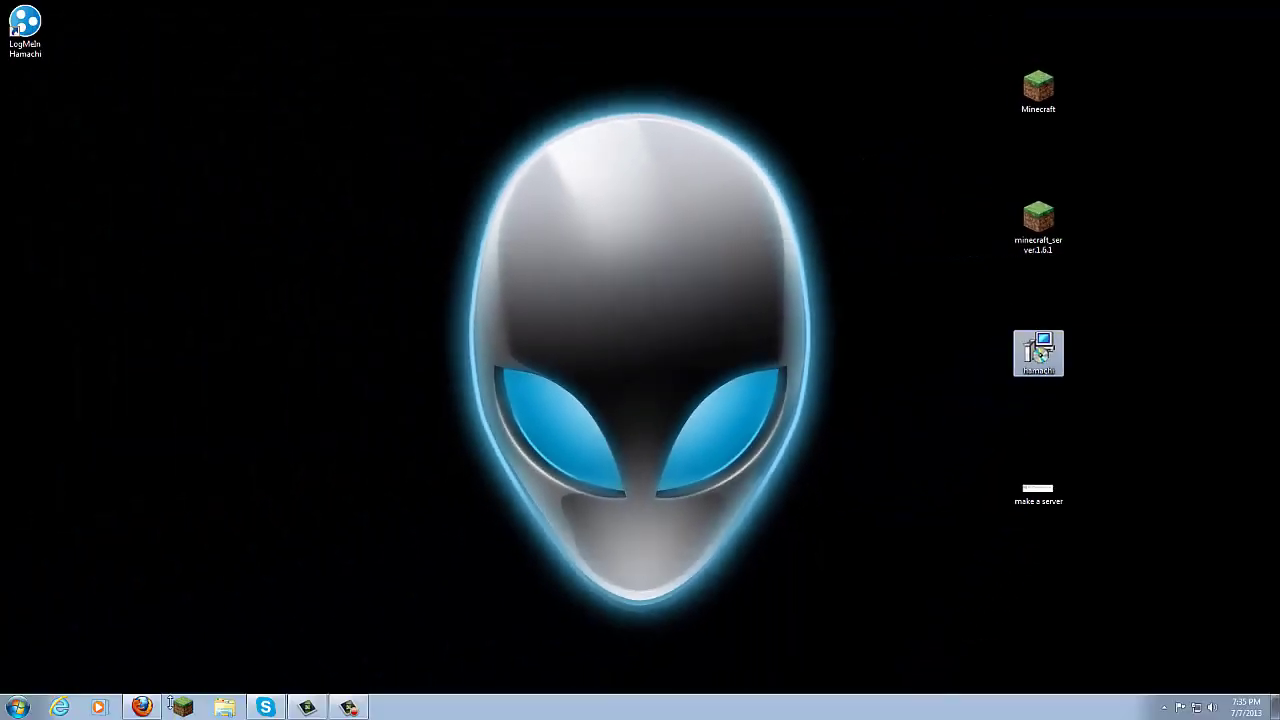
- On the LogMeIn Hamachi download page in Firefox, tick the Conditions of Use checkbox
{"action": "left_click", "coordinate": [142, 707]}
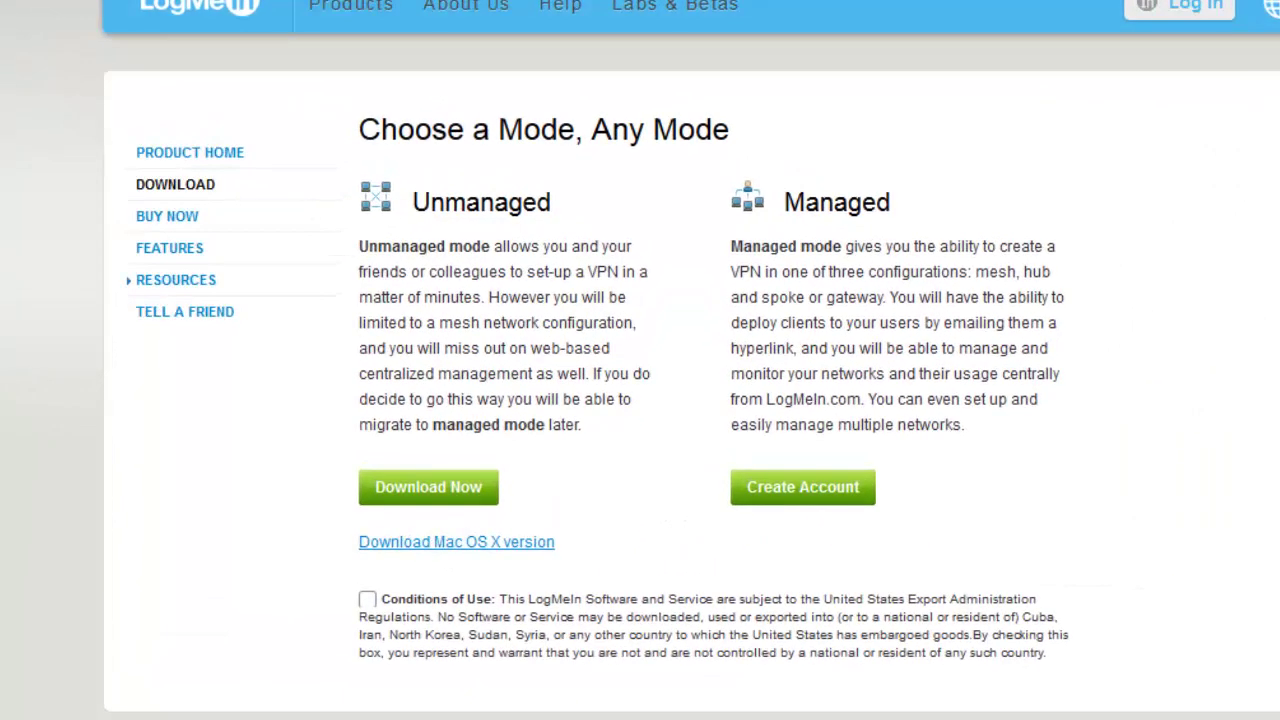
{"action": "left_click_drag", "start_coordinate": [413, 205], "coordinate": [557, 218]}
{"action": "left_click", "coordinate": [557, 299]}
{"action": "left_click", "coordinate": [367, 600]}
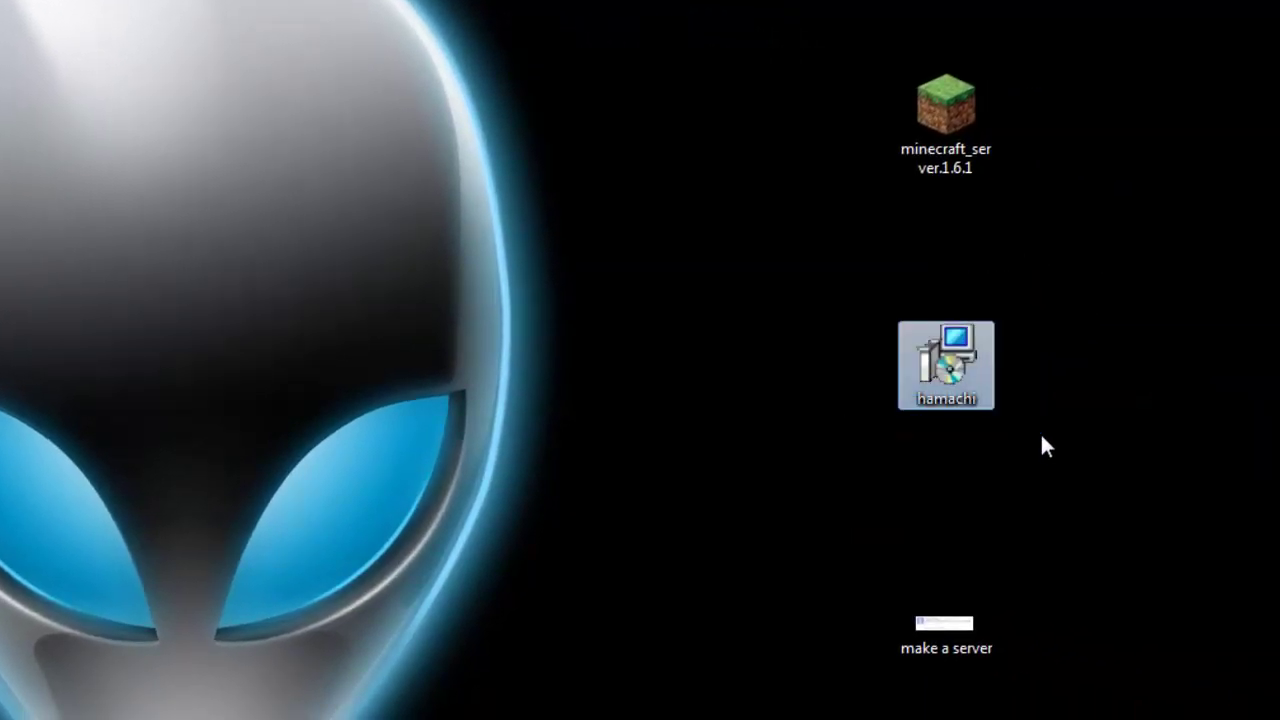
{"action": "left_click_drag", "start_coordinate": [1062, 480], "coordinate": [770, 290]}
{"action": "left_click_drag", "start_coordinate": [706, 223], "coordinate": [750, 275]}
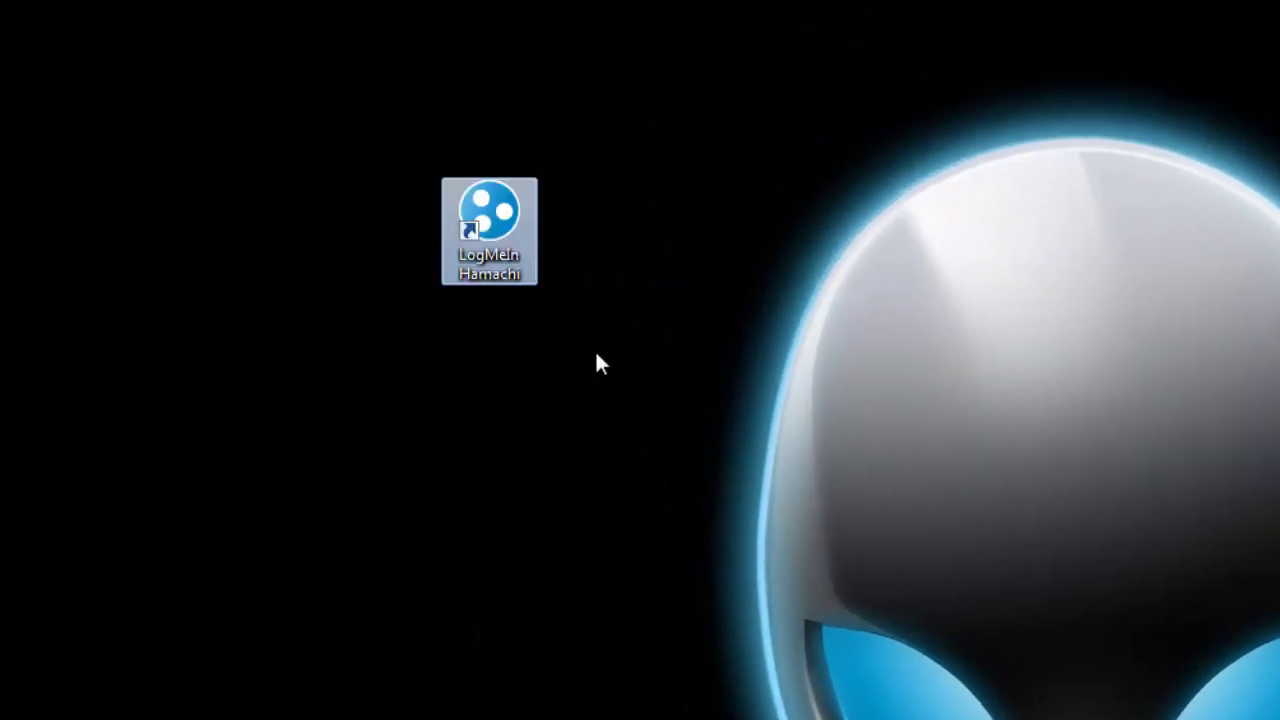
{"action": "left_click", "coordinate": [598, 362]}
{"action": "left_click_drag", "start_coordinate": [637, 403], "coordinate": [340, 131]}
{"action": "left_click", "coordinate": [706, 516]}
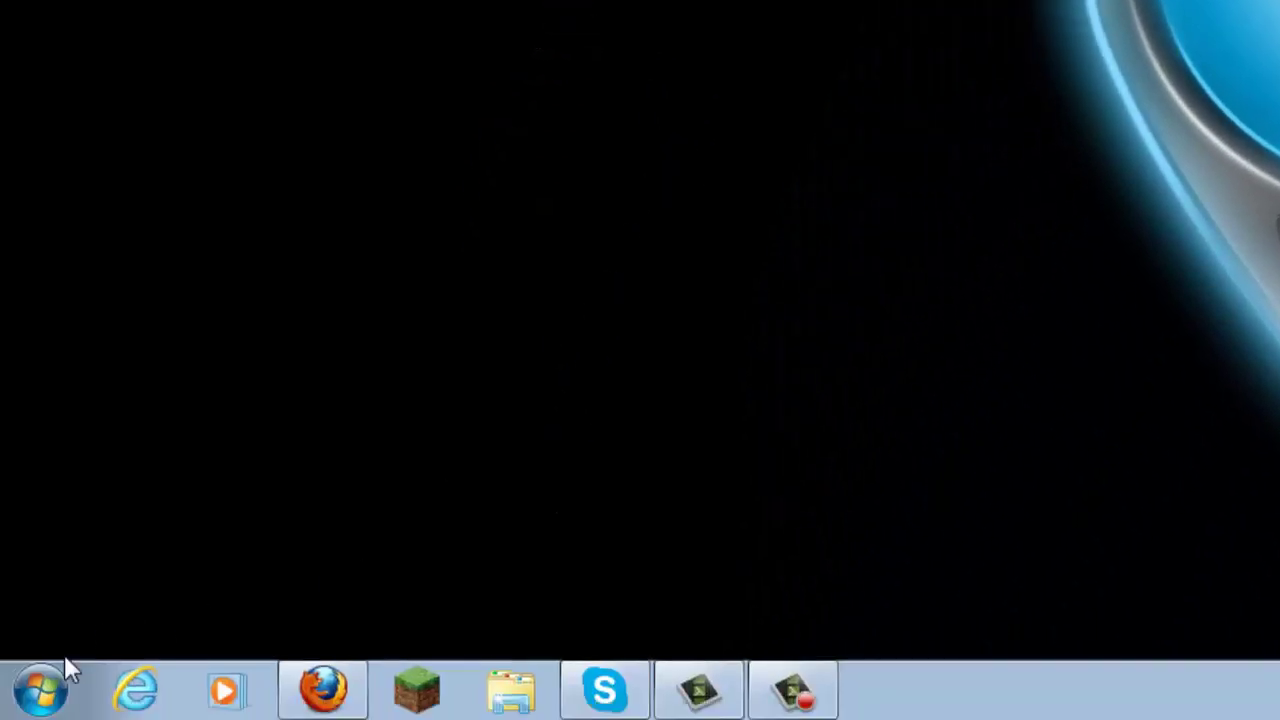
- In the Network and Sharing Center, change Network 4's location to Home network
{"action": "left_click", "coordinate": [40, 690]}
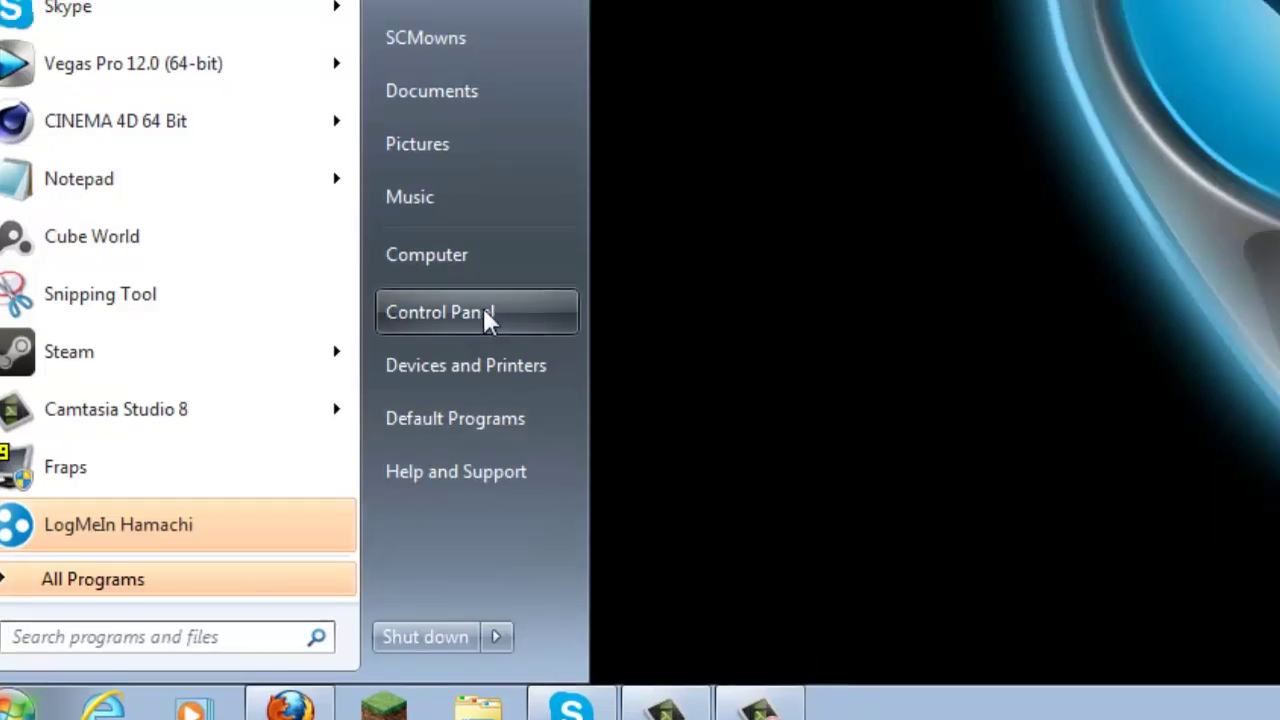
{"action": "left_click", "coordinate": [515, 292]}
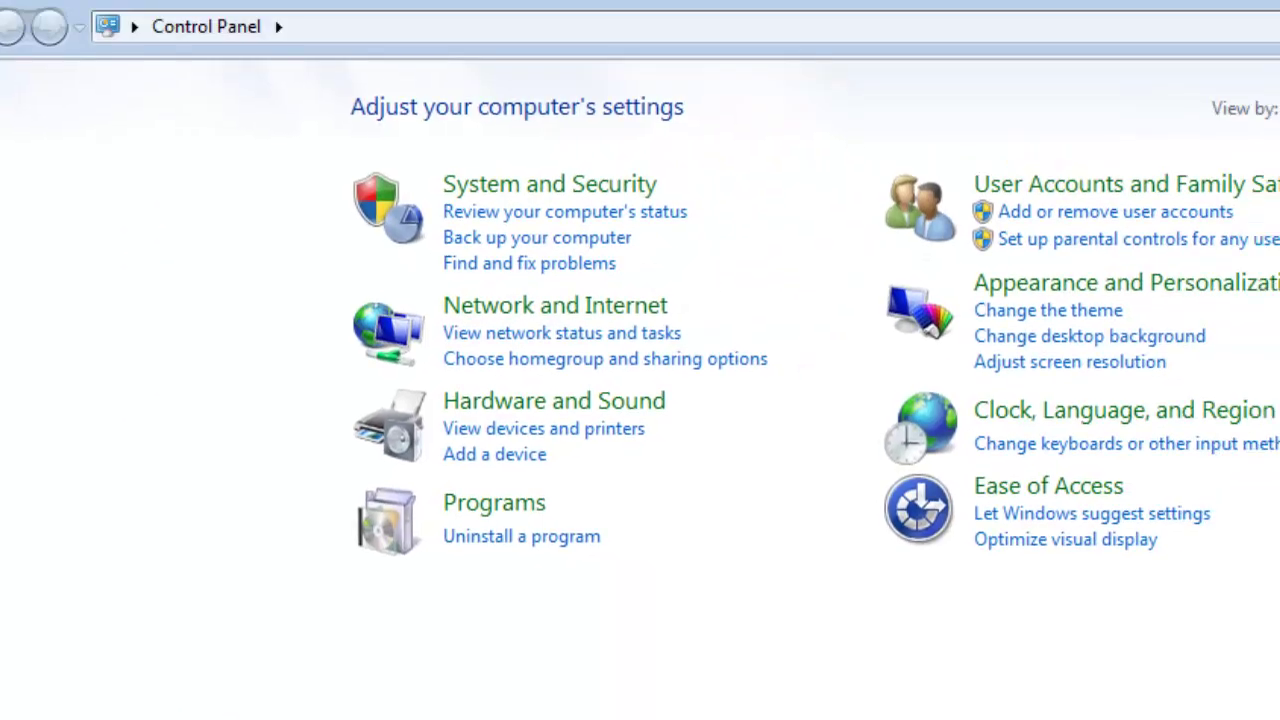
{"action": "left_click", "coordinate": [545, 318]}
{"action": "left_click", "coordinate": [537, 118]}
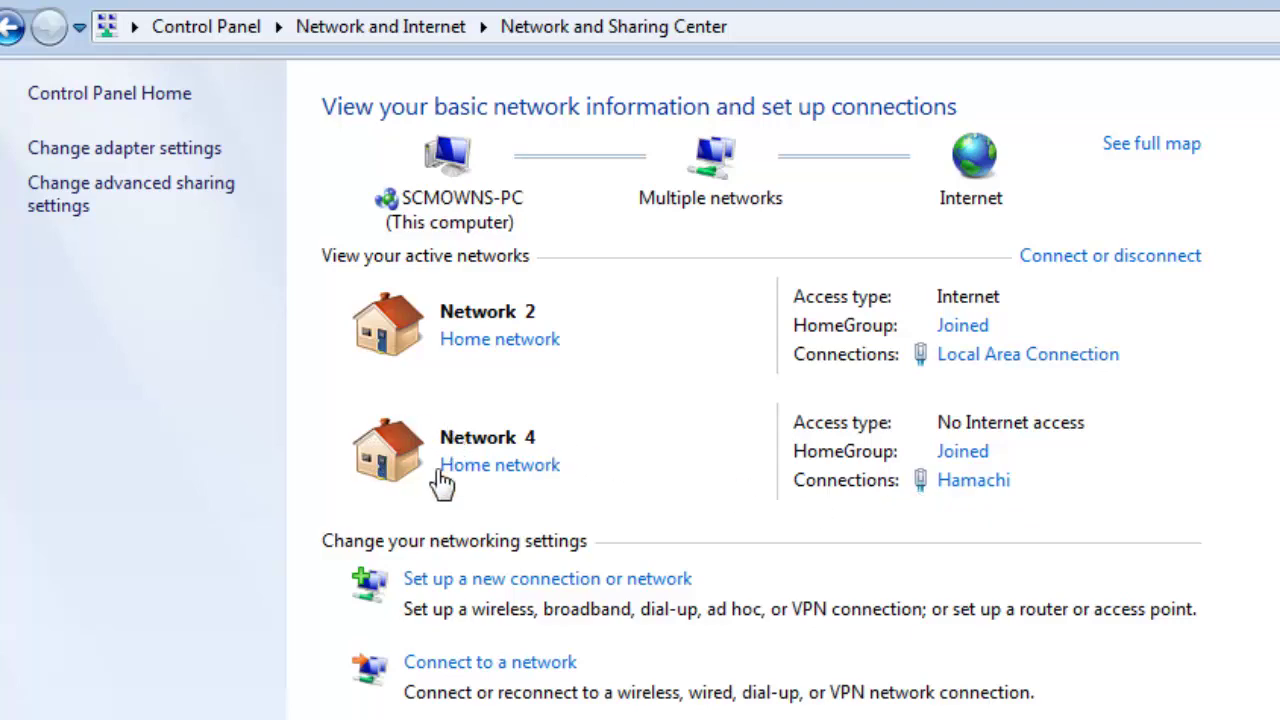
{"action": "left_click", "coordinate": [509, 478]}
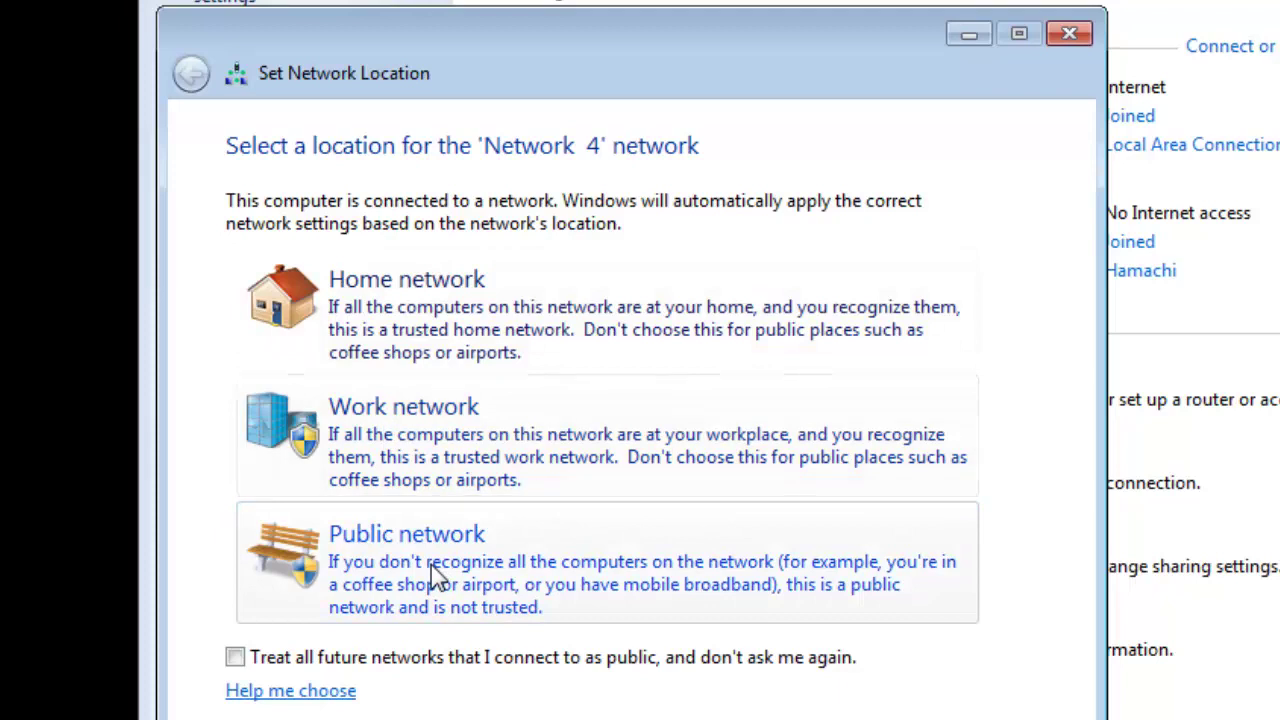
{"action": "left_click", "coordinate": [1080, 40]}
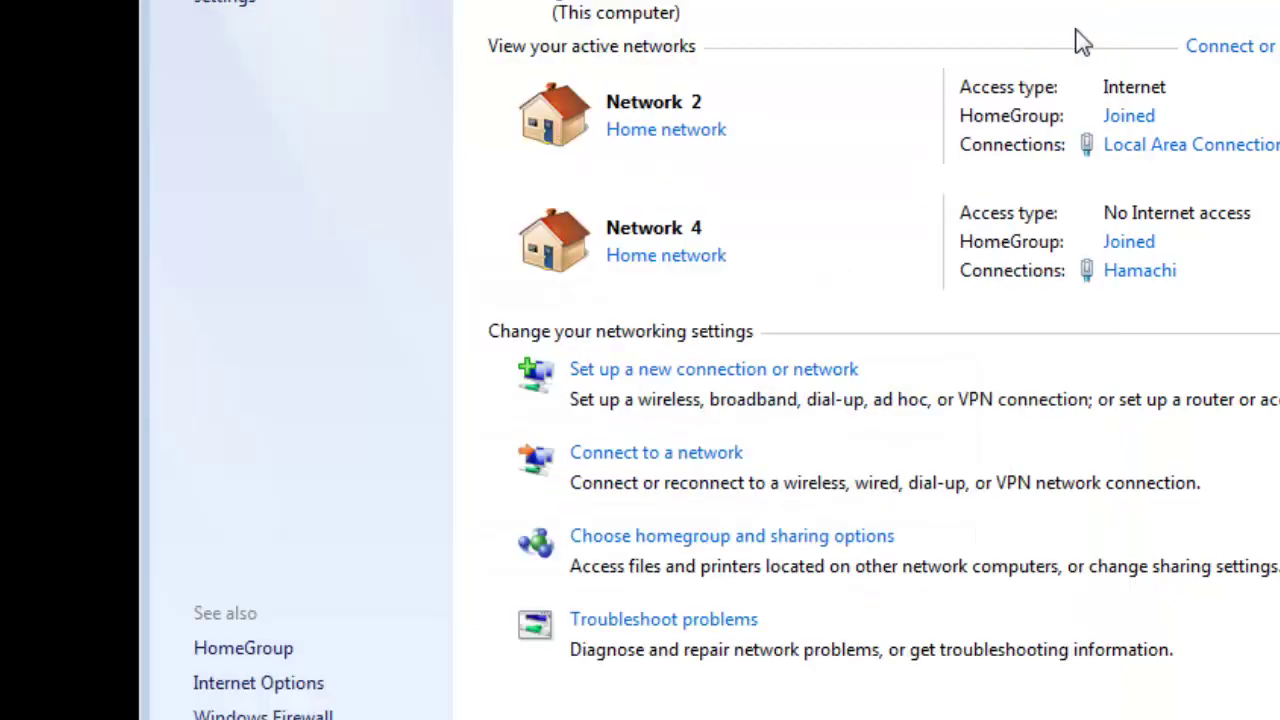
{"action": "left_click", "coordinate": [666, 256]}
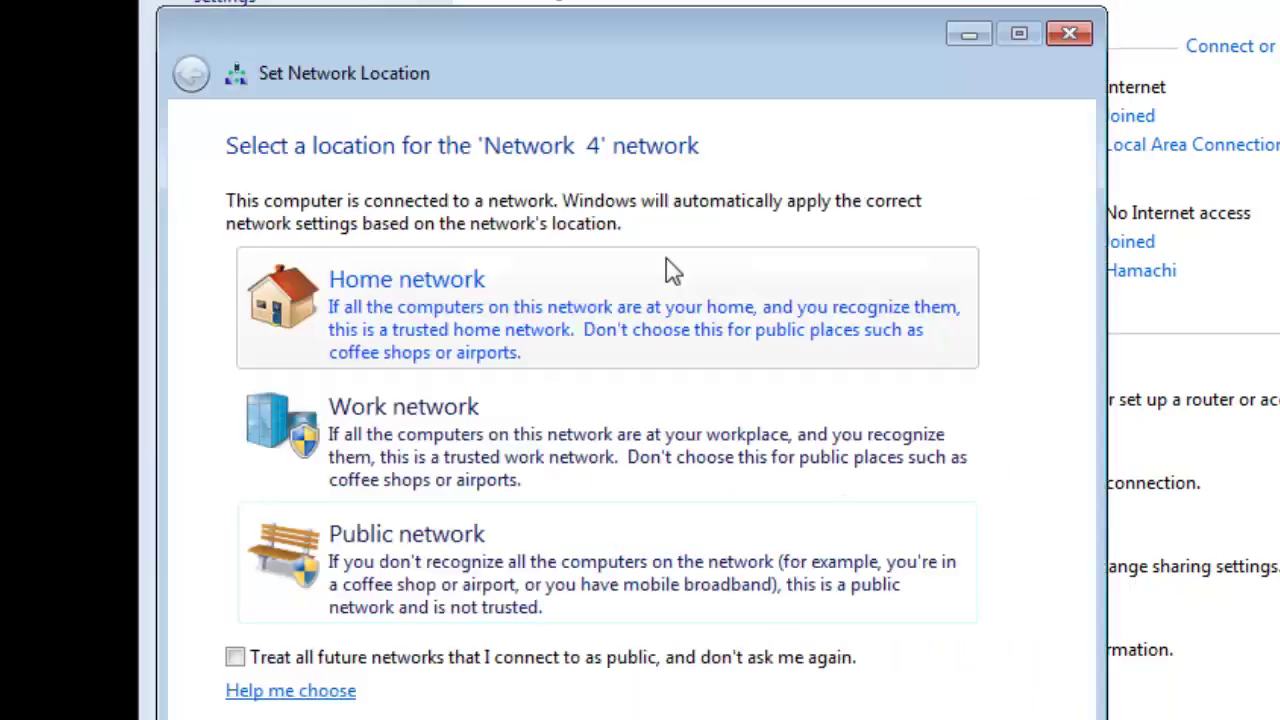
{"action": "left_click", "coordinate": [533, 320]}
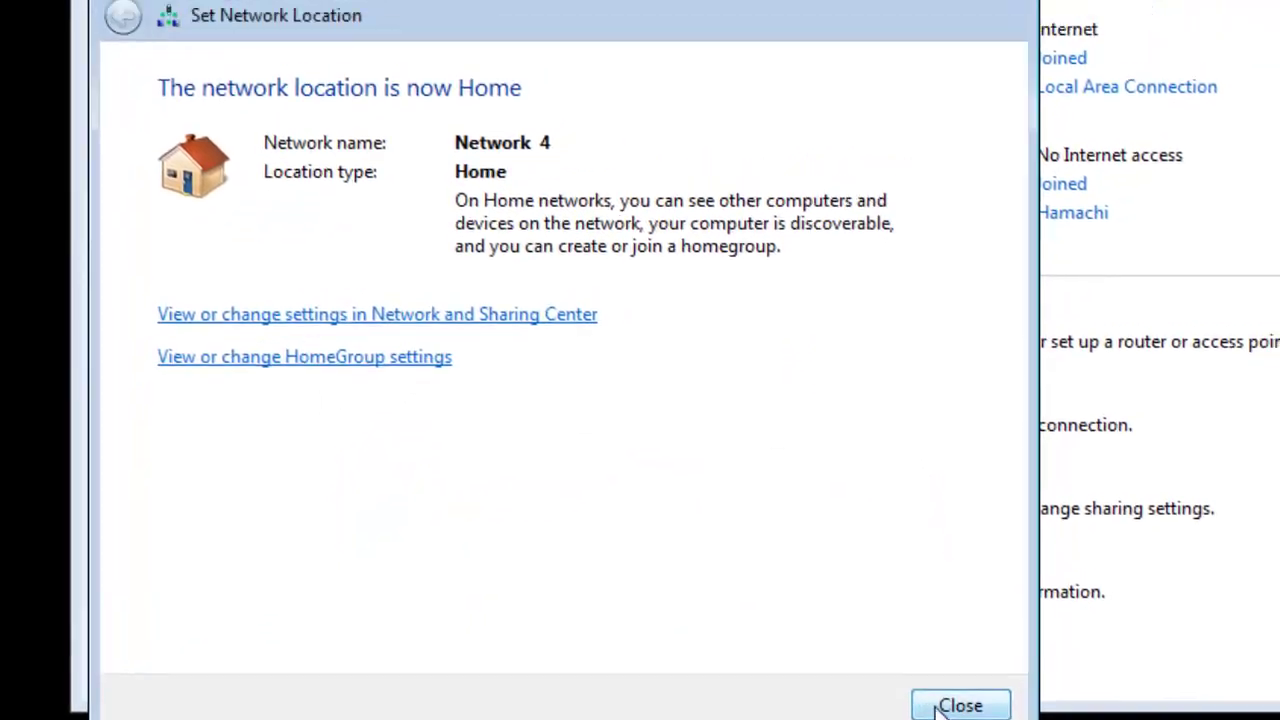
{"action": "left_click", "coordinate": [957, 703]}
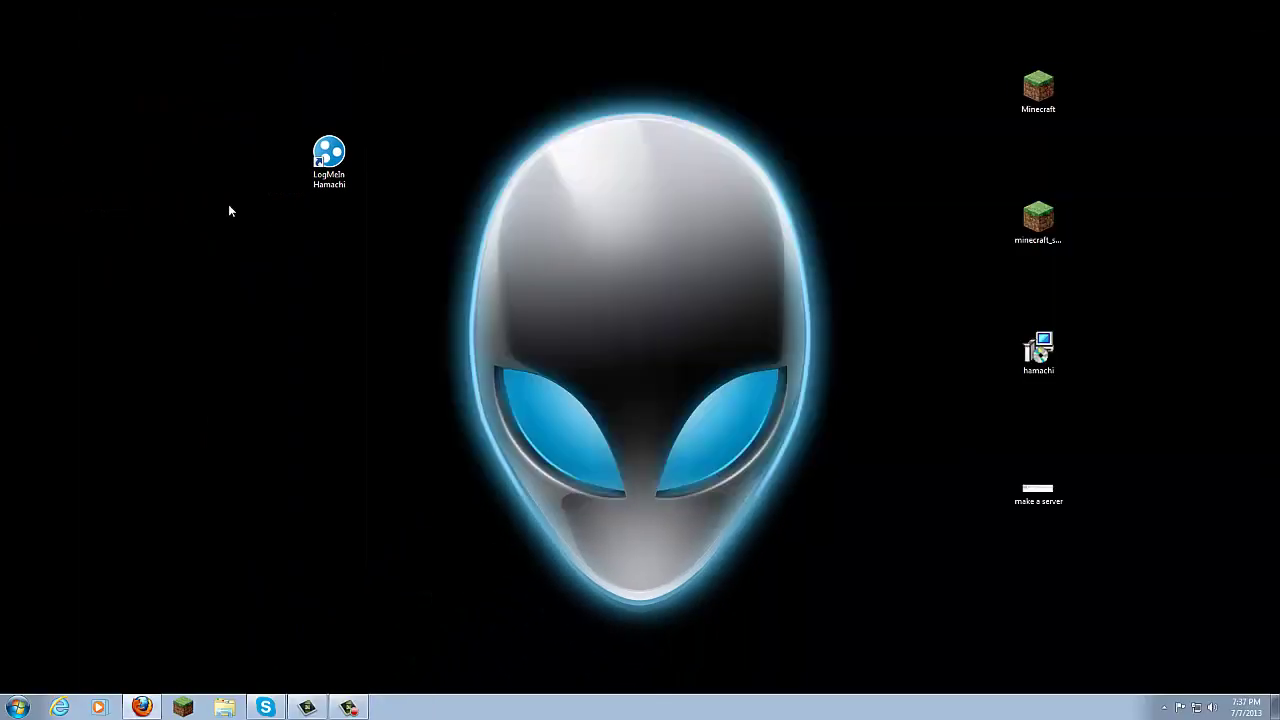
- Launch LogMeIn Hamachi, power it on, and open its Network menu
{"action": "double_click", "coordinate": [340, 150]}
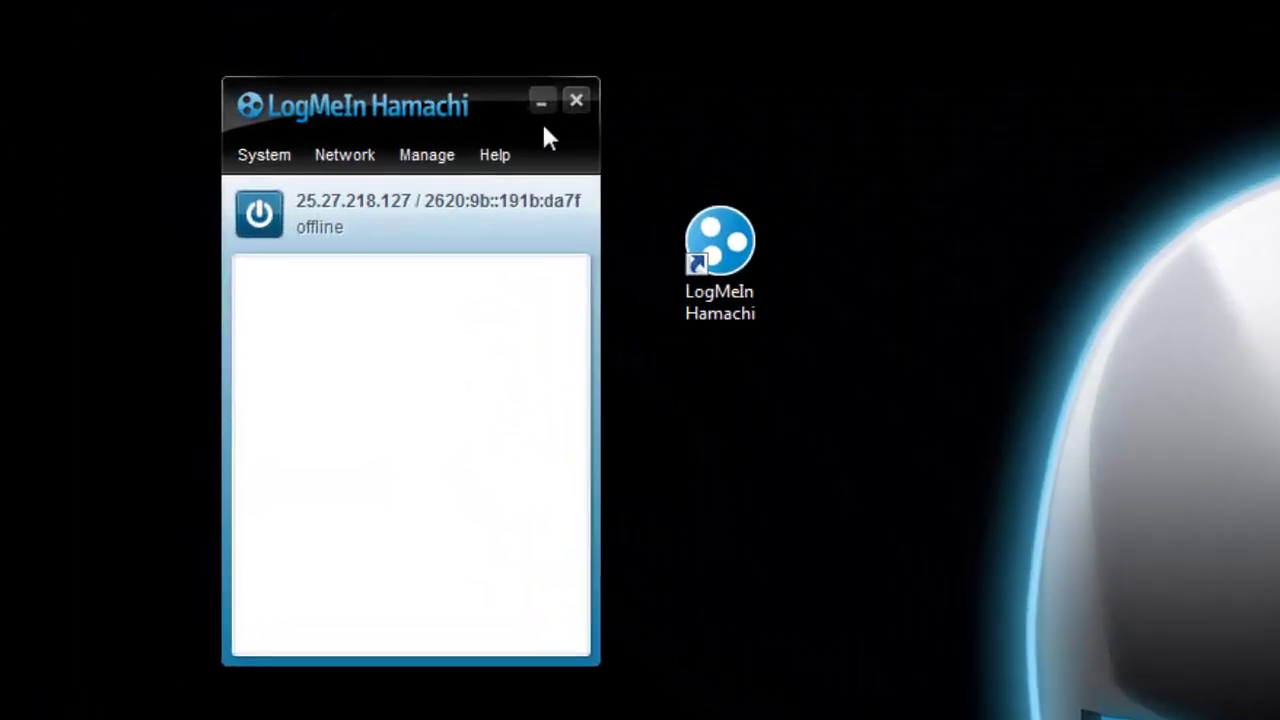
{"action": "left_click_drag", "start_coordinate": [400, 100], "coordinate": [965, 95]}
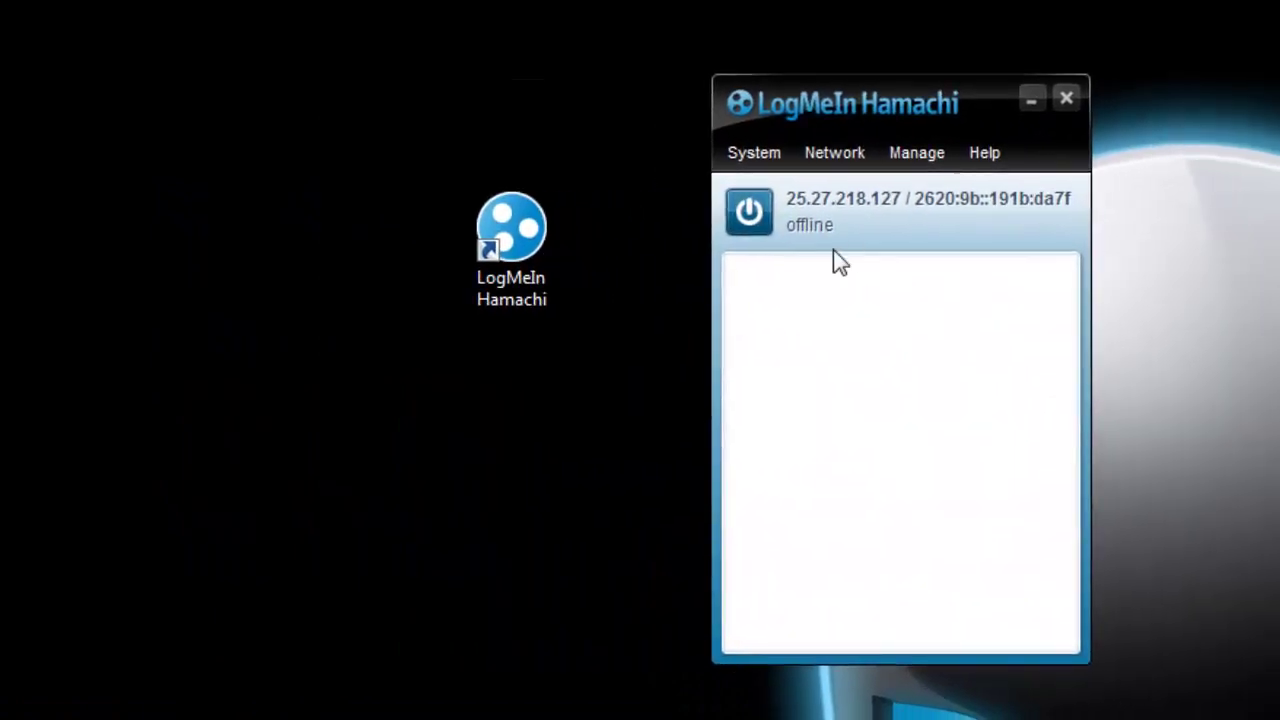
{"action": "left_click", "coordinate": [749, 212]}
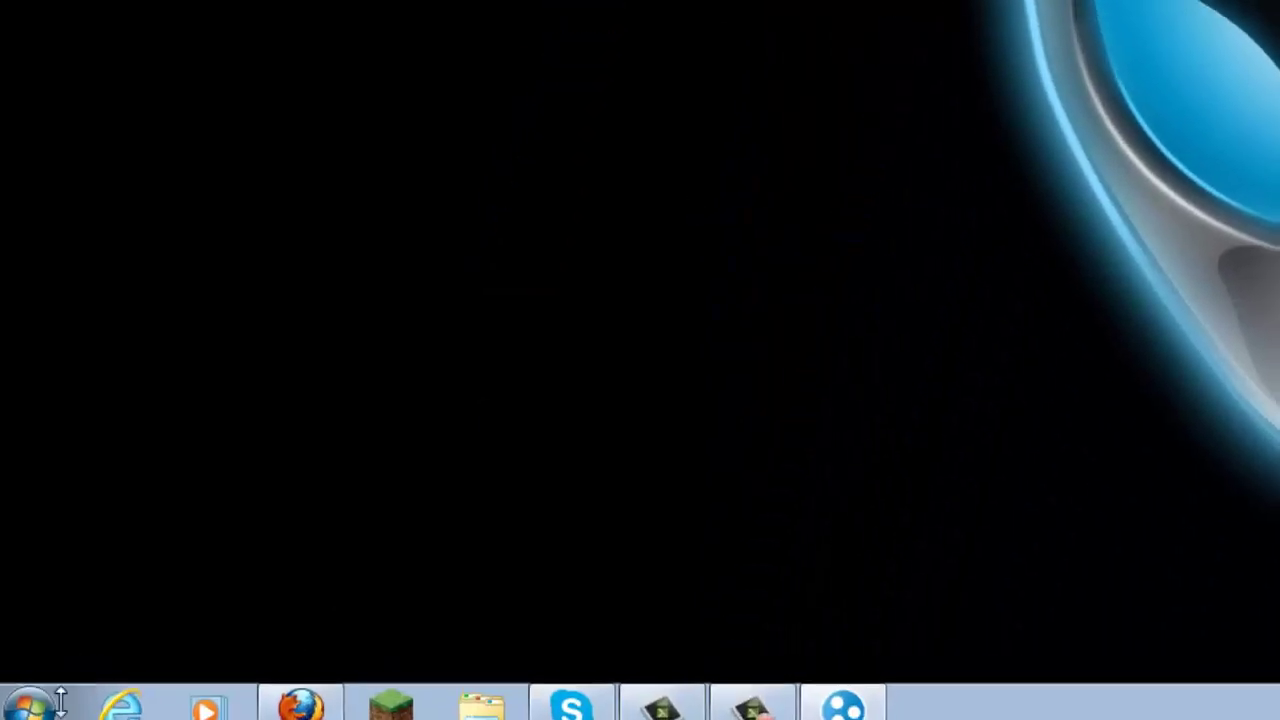
{"action": "left_click", "coordinate": [29, 700]}
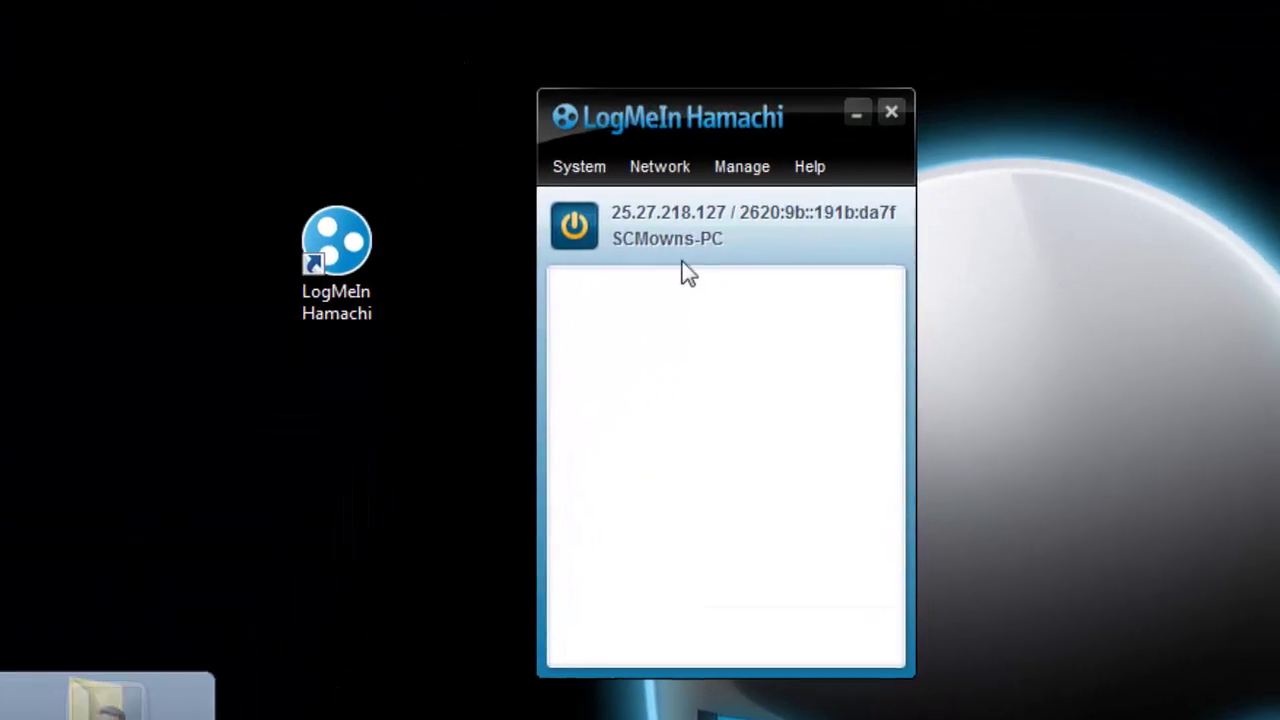
{"action": "left_click", "coordinate": [591, 325]}
{"action": "left_click", "coordinate": [593, 330]}
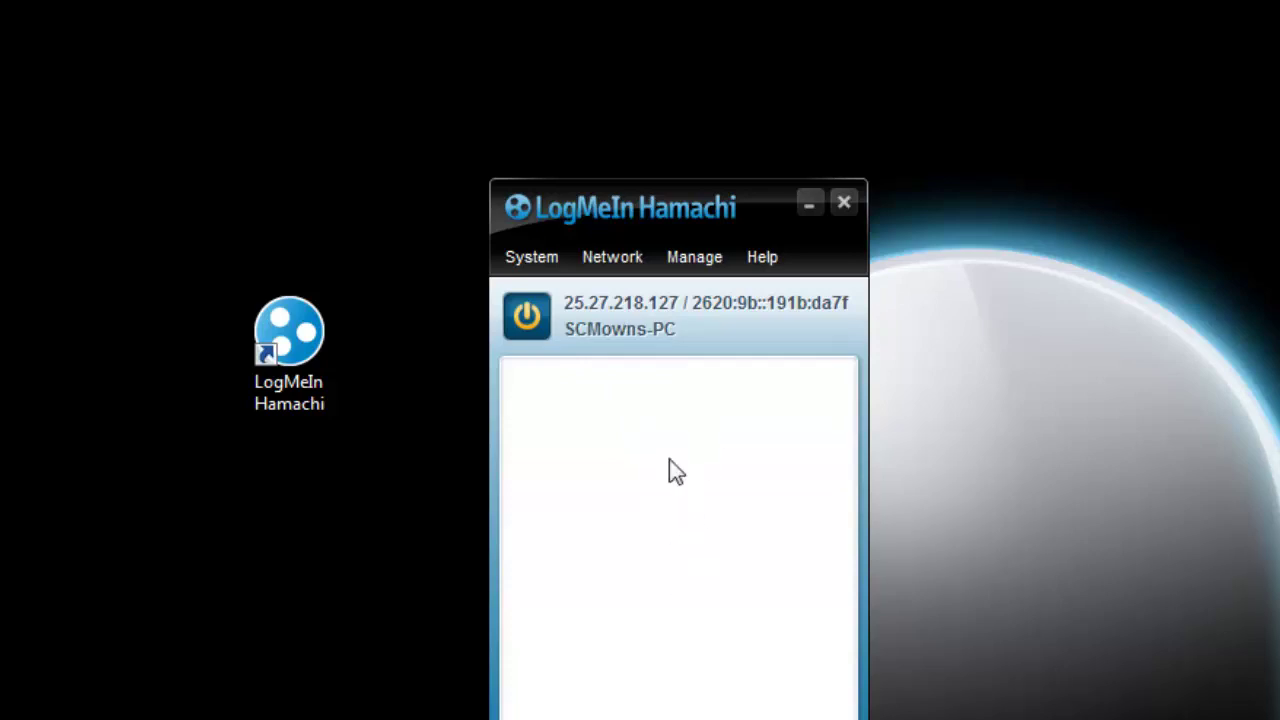
{"action": "mouse_move", "coordinate": [626, 194]}
{"action": "left_mouse_down"}
{"action": "mouse_move", "coordinate": [622, 205]}
{"action": "mouse_move", "coordinate": [616, 181]}
{"action": "left_mouse_up"}
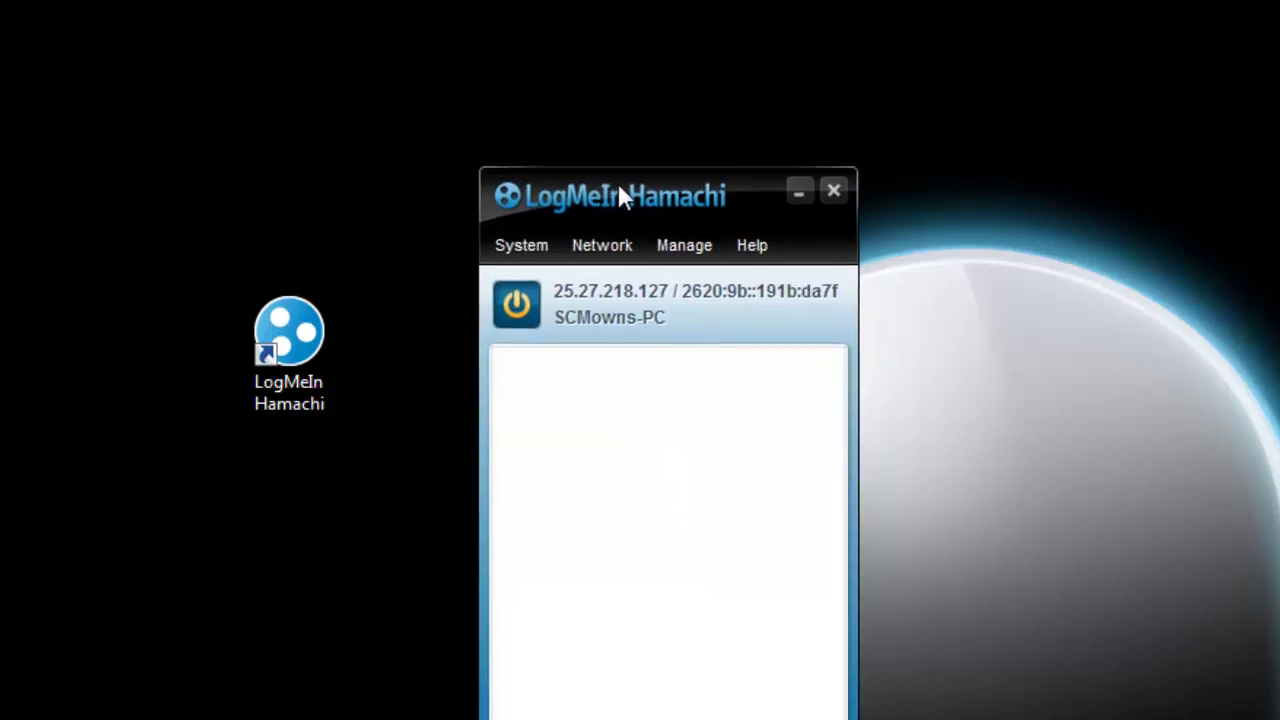
{"action": "left_click", "coordinate": [606, 246]}
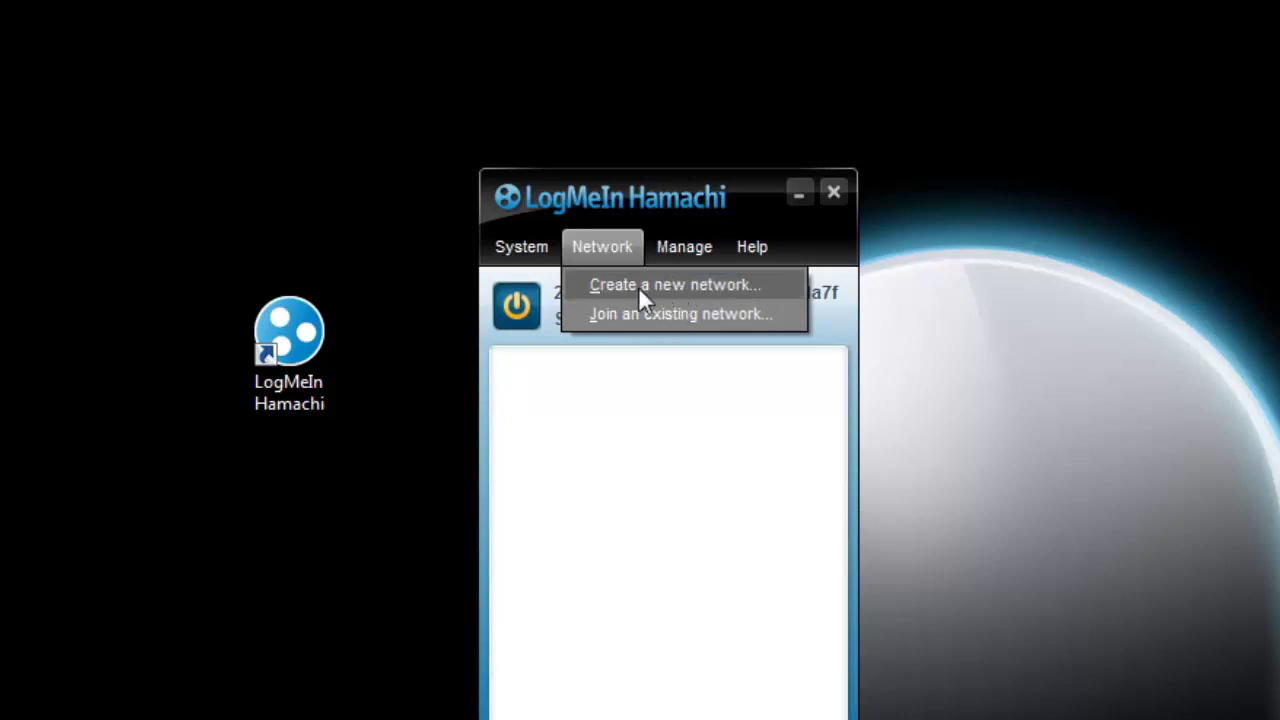
- Create network ID SCMownsServer45, entering and confirming a network password
{"action": "left_click", "coordinate": [676, 285]}
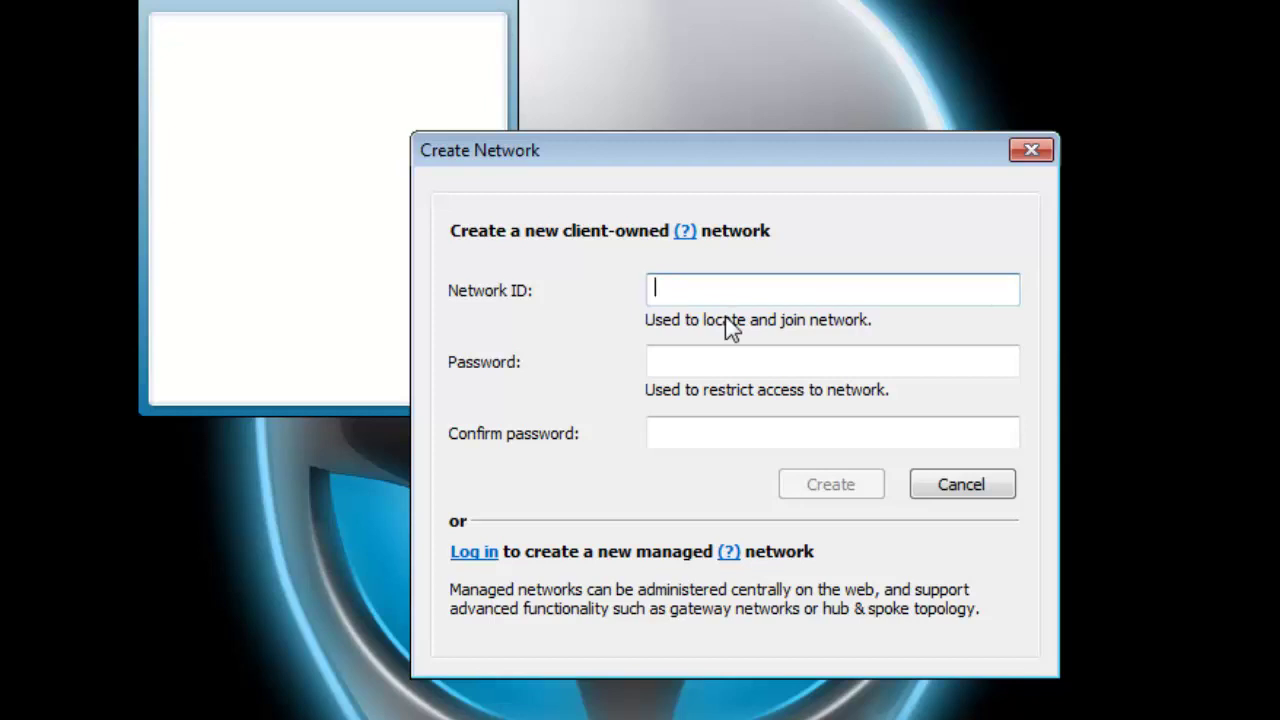
{"action": "type", "text": "SCM"}
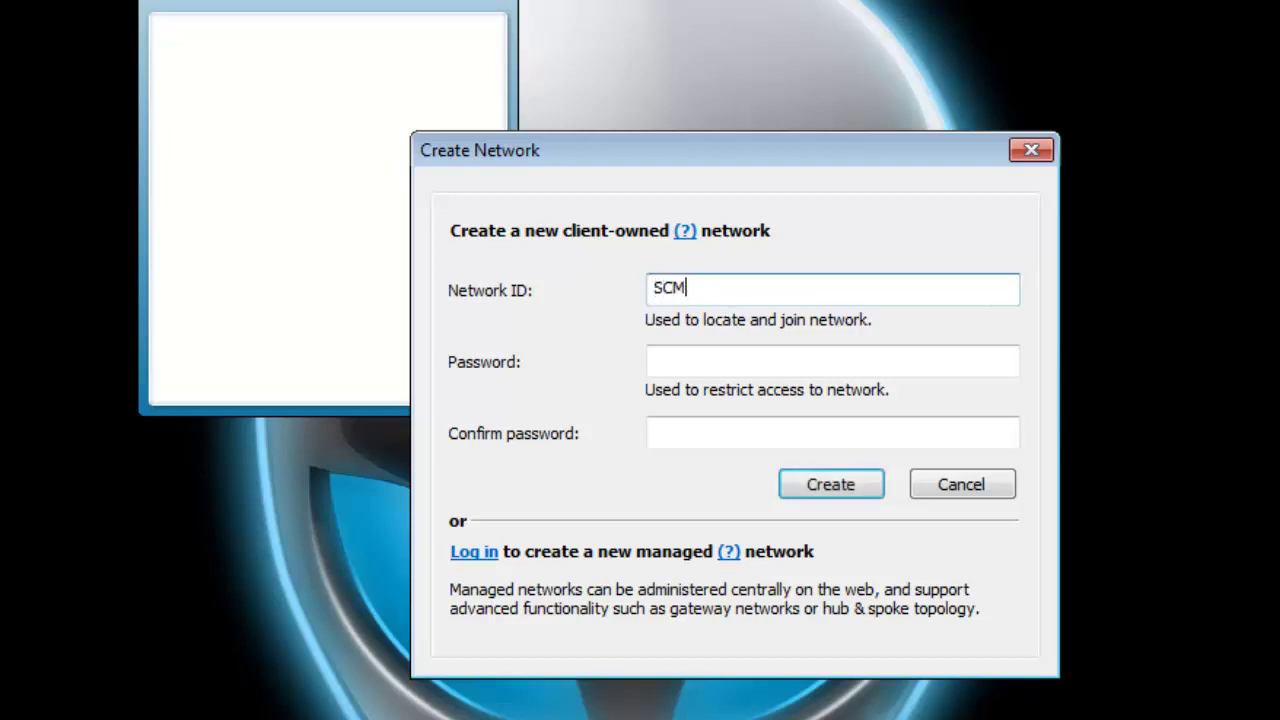
{"action": "type", "text": "ownsServer45"}
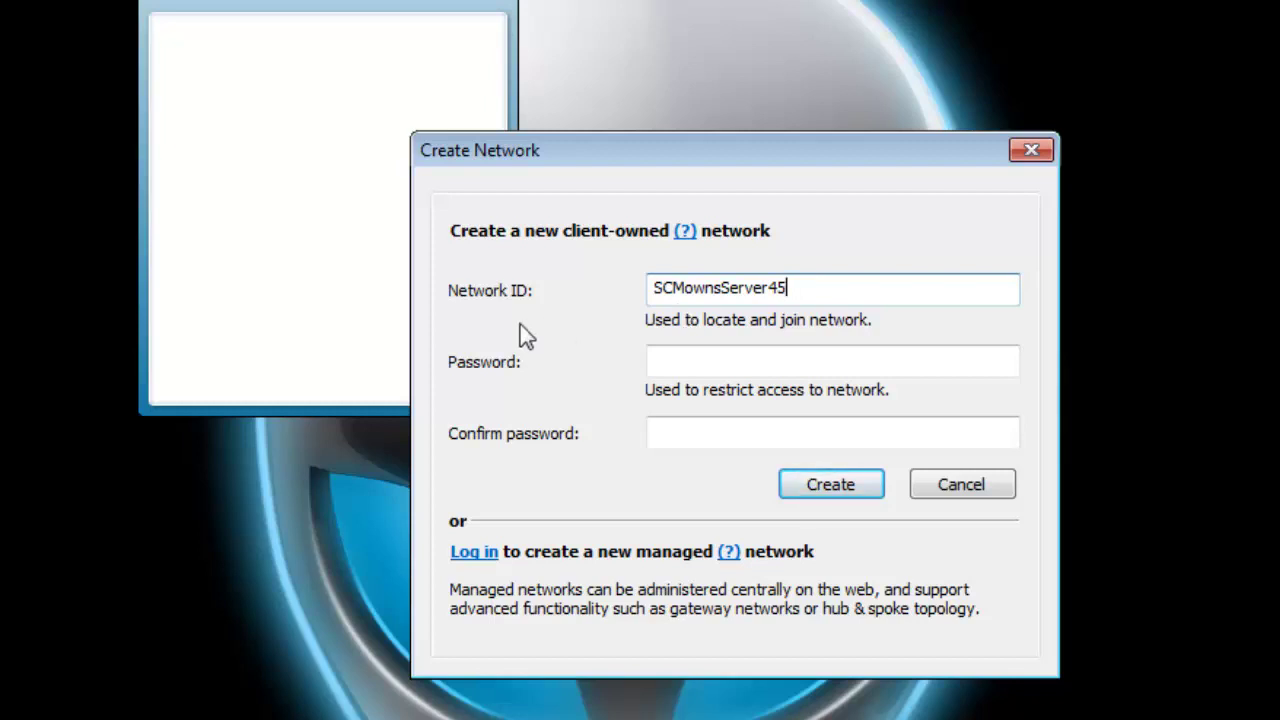
{"action": "left_click_drag", "start_coordinate": [779, 298], "coordinate": [628, 348]}
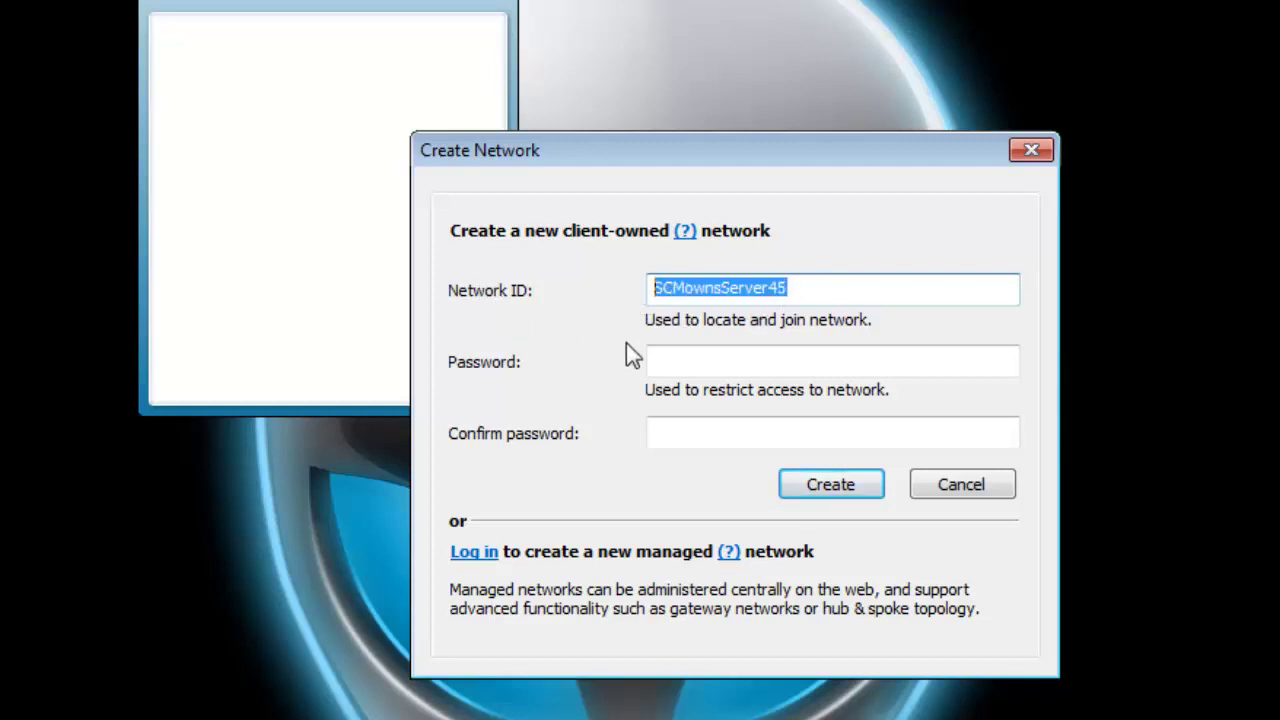
{"action": "left_click", "coordinate": [681, 369]}
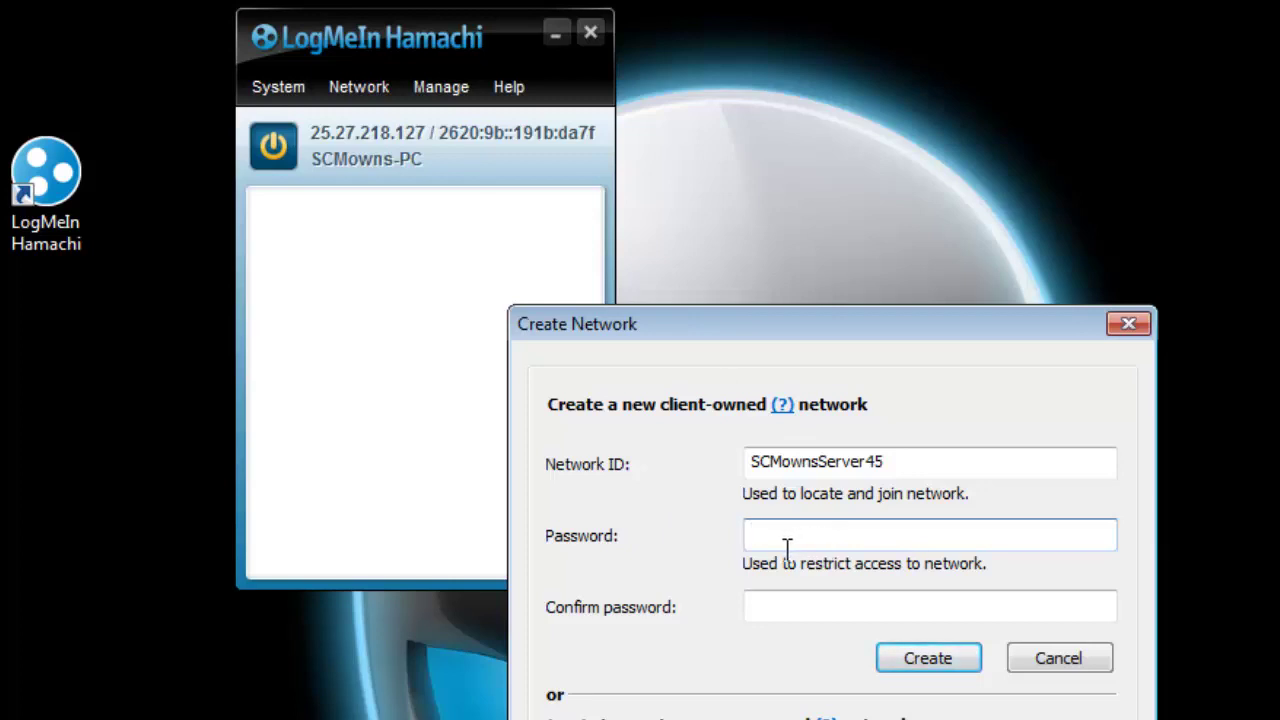
{"action": "type", "text": "•••••"}
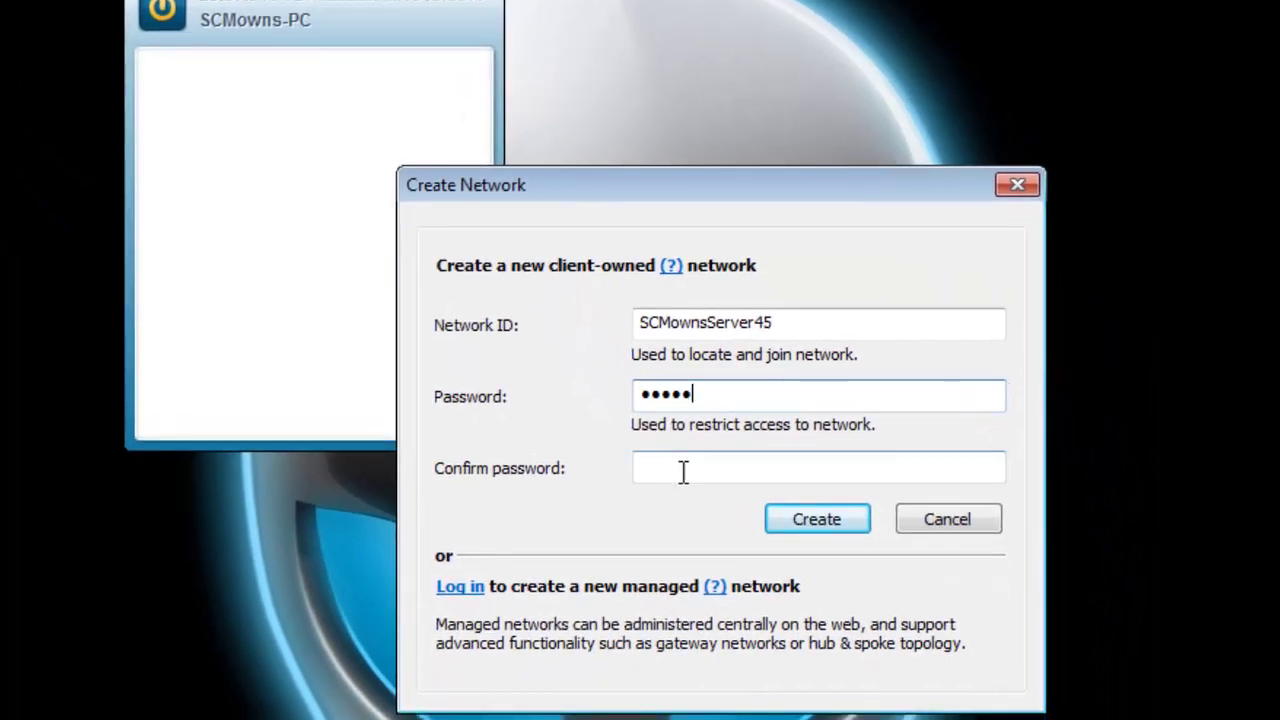
{"action": "left_click", "coordinate": [716, 510]}
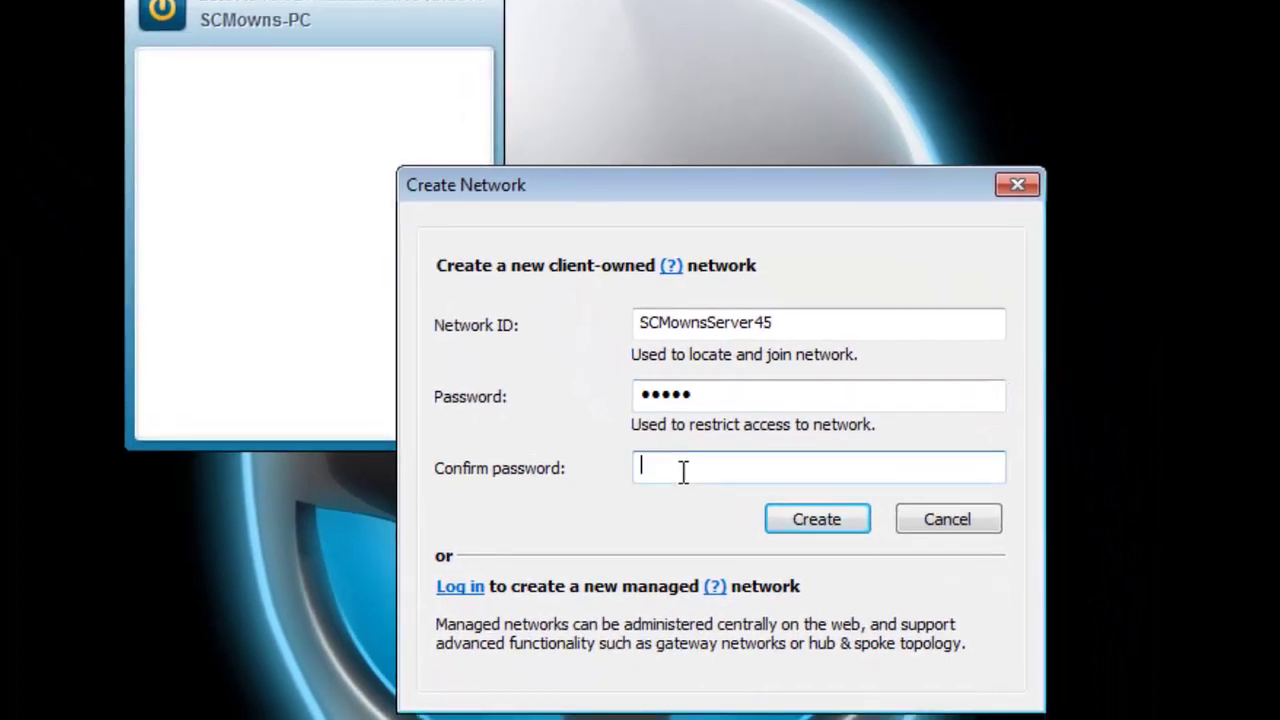
{"action": "type", "text": "•••••"}
{"action": "left_click", "coordinate": [811, 522]}
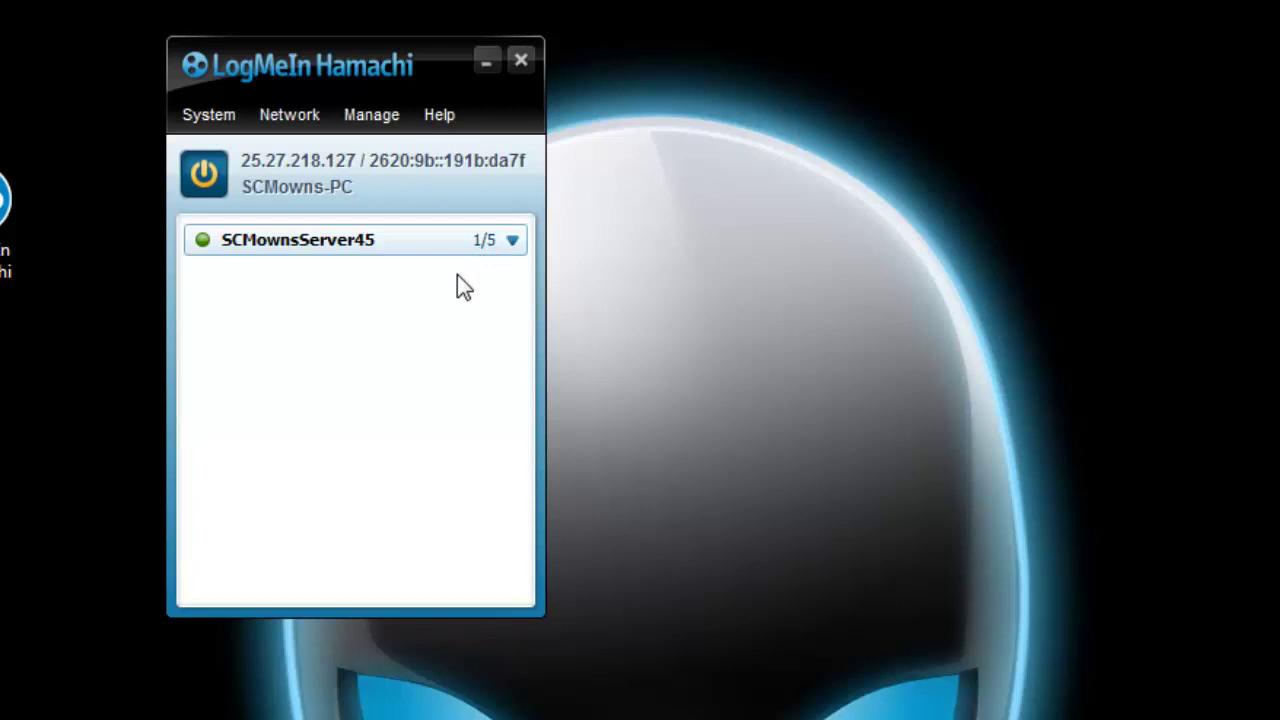
{"action": "left_click", "coordinate": [289, 114]}
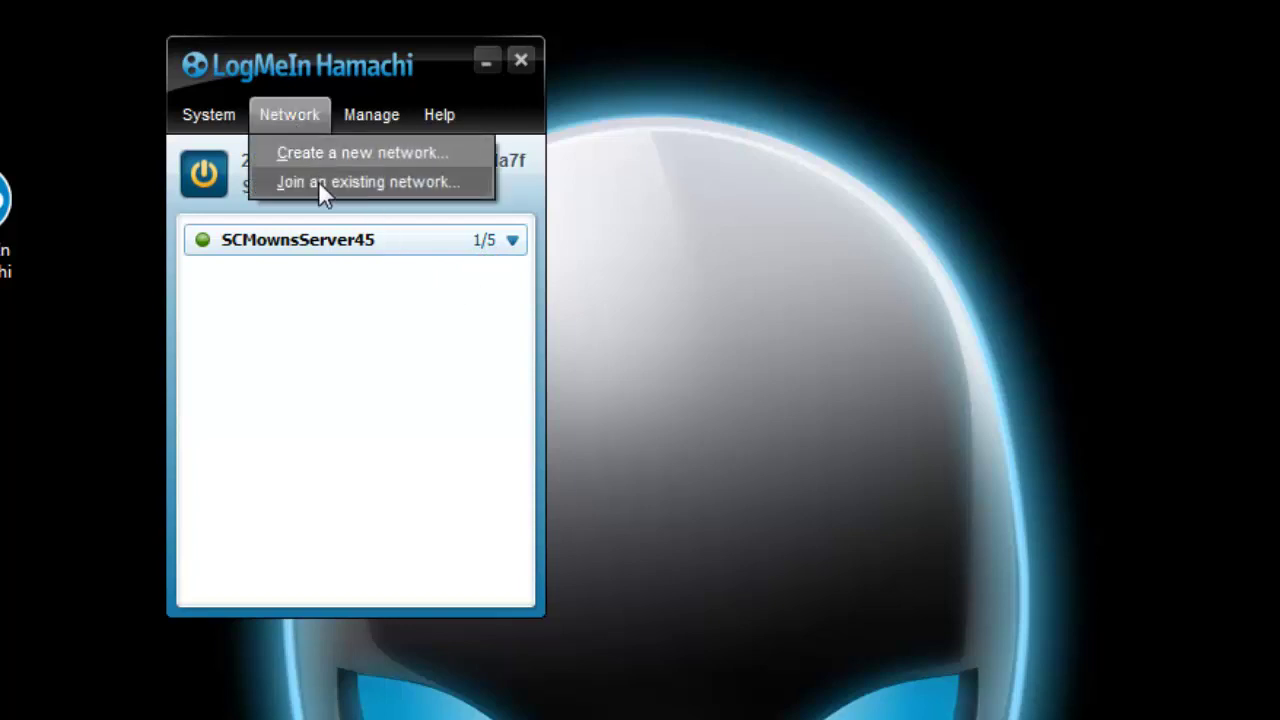
{"action": "left_click", "coordinate": [318, 180]}
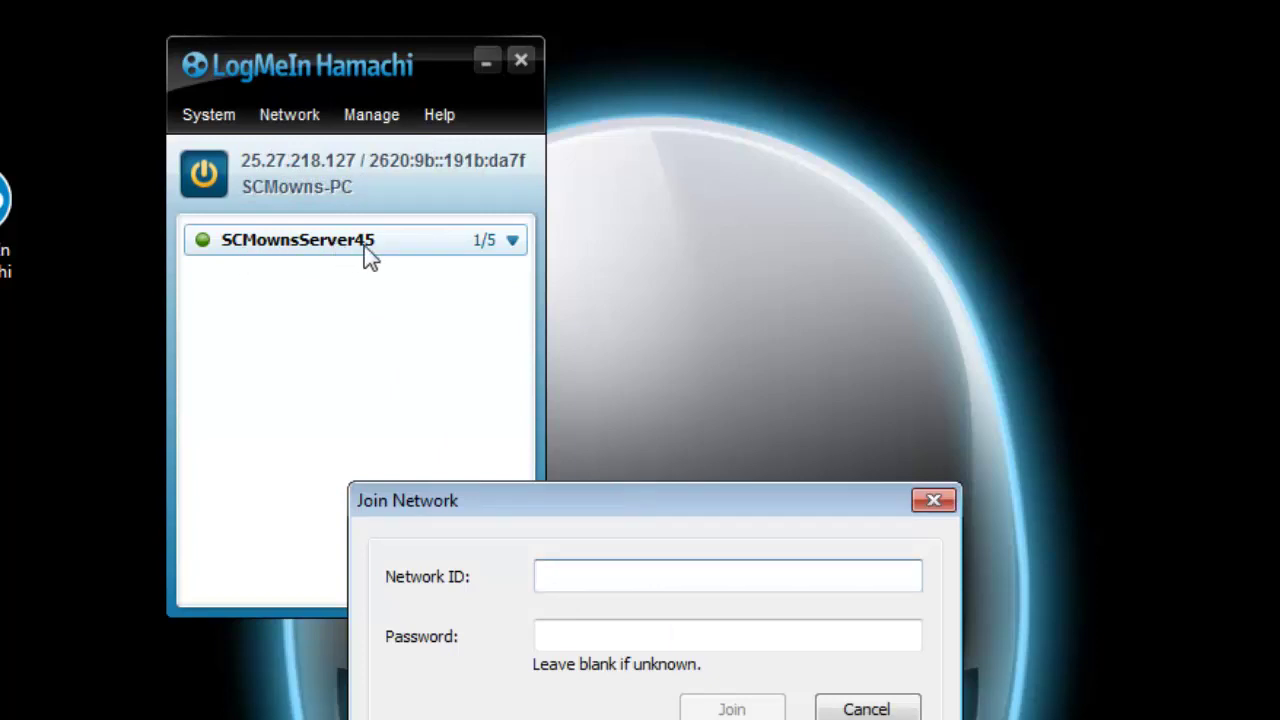
{"action": "left_click", "coordinate": [565, 636]}
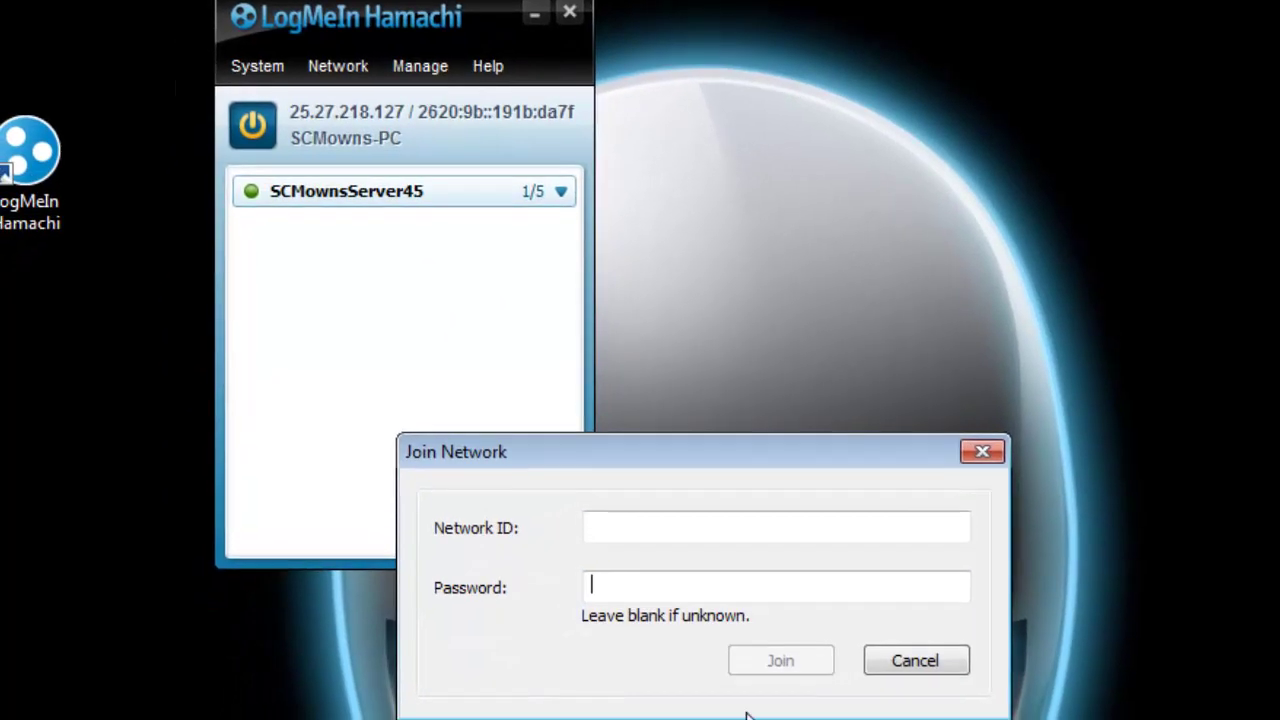
{"action": "left_click", "coordinate": [985, 452]}
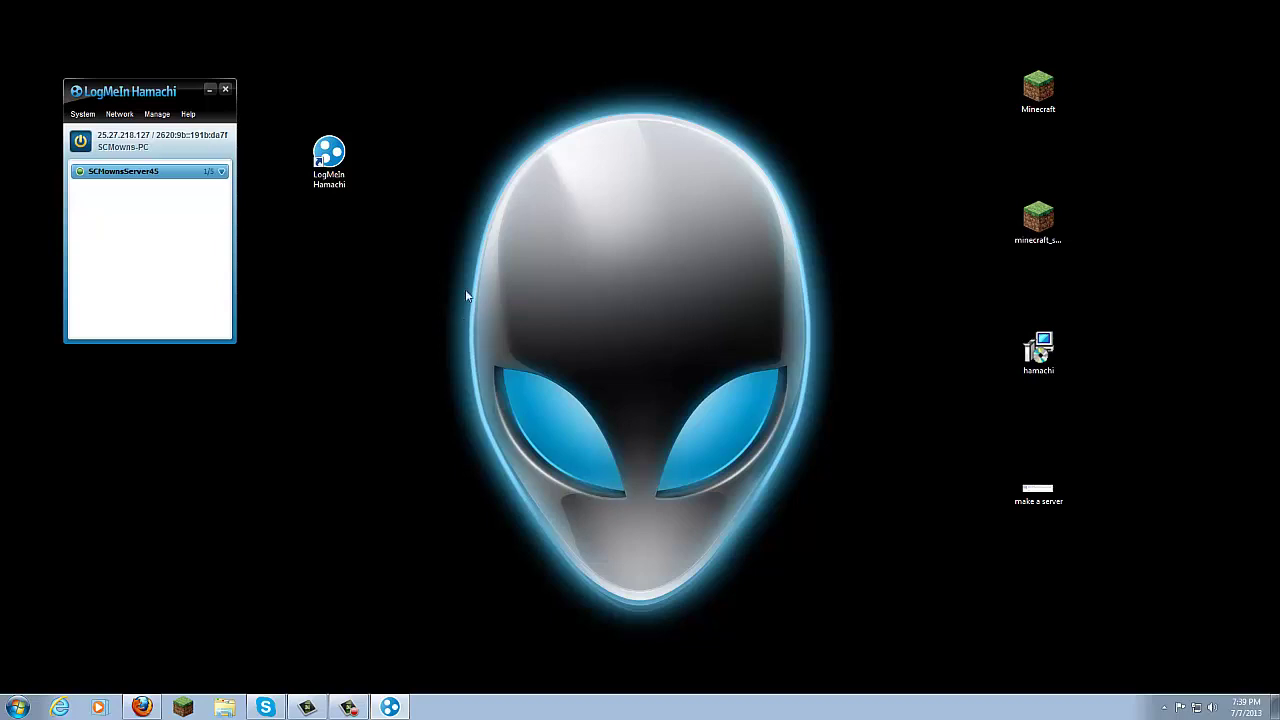
- Rearrange the desktop, placing the hamachi installer icon beside the LogMeIn Hamachi shortcut
{"action": "left_click_drag", "start_coordinate": [153, 90], "coordinate": [202, 86]}
{"action": "left_click_drag", "start_coordinate": [492, 354], "coordinate": [120, 56]}
{"action": "left_click_drag", "start_coordinate": [1038, 352], "coordinate": [318, 218]}
{"action": "left_click_drag", "start_coordinate": [463, 417], "coordinate": [95, 118]}
{"action": "left_click", "coordinate": [418, 220]}
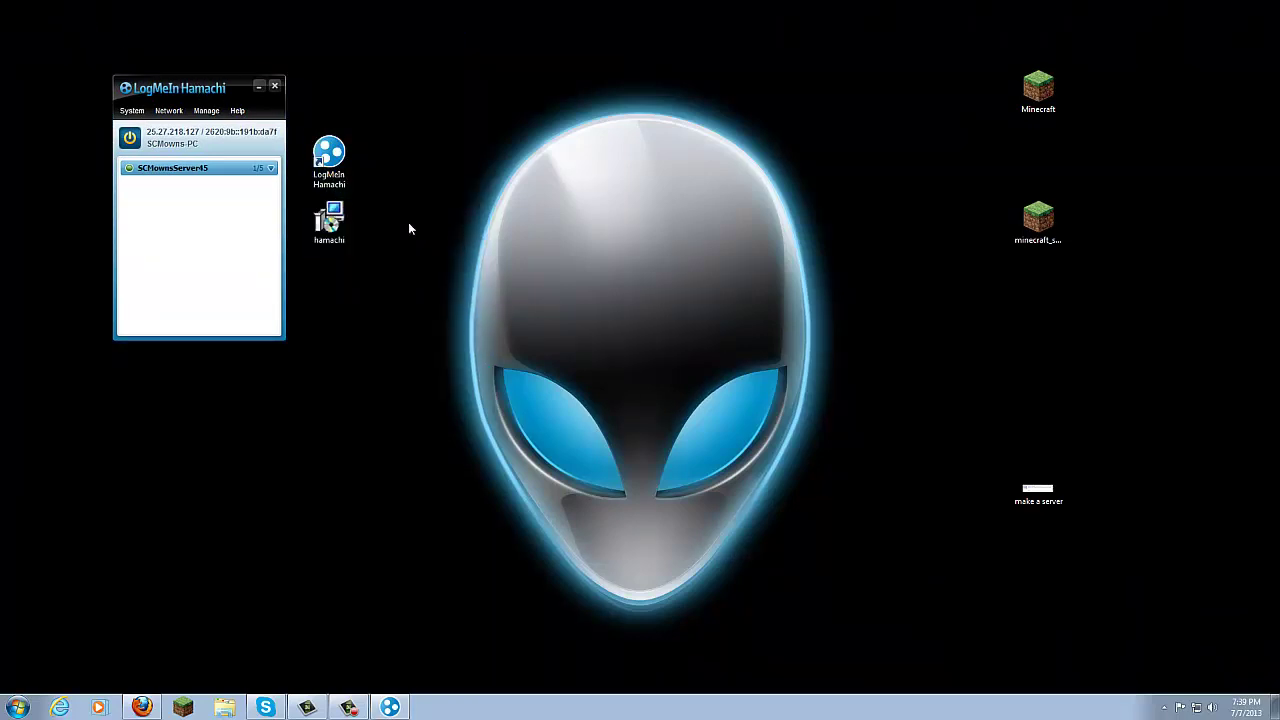
{"action": "left_click_drag", "start_coordinate": [452, 358], "coordinate": [258, 112]}
{"action": "left_click", "coordinate": [512, 265]}
{"action": "left_click", "coordinate": [1038, 220]}
- Create a new desktop folder named SCMownsServer
{"action": "right_click", "coordinate": [899, 213]}
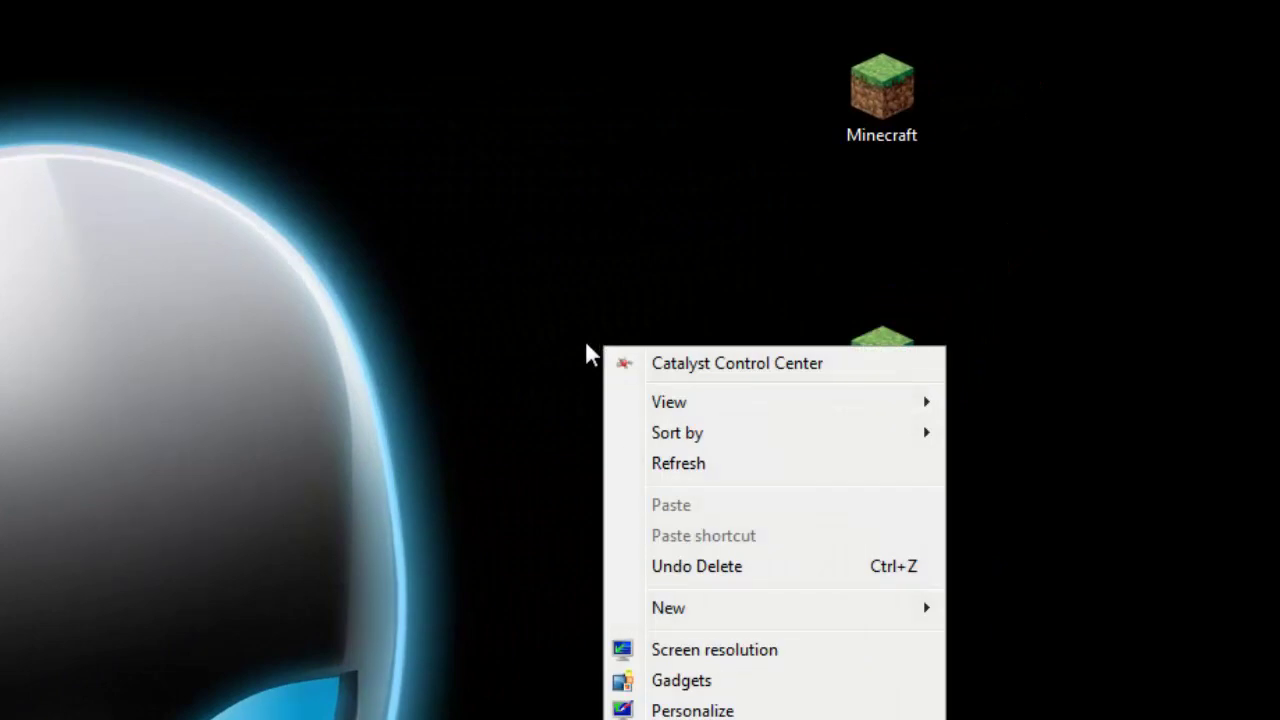
{"action": "left_click", "coordinate": [517, 217]}
{"action": "right_click", "coordinate": [473, 163]}
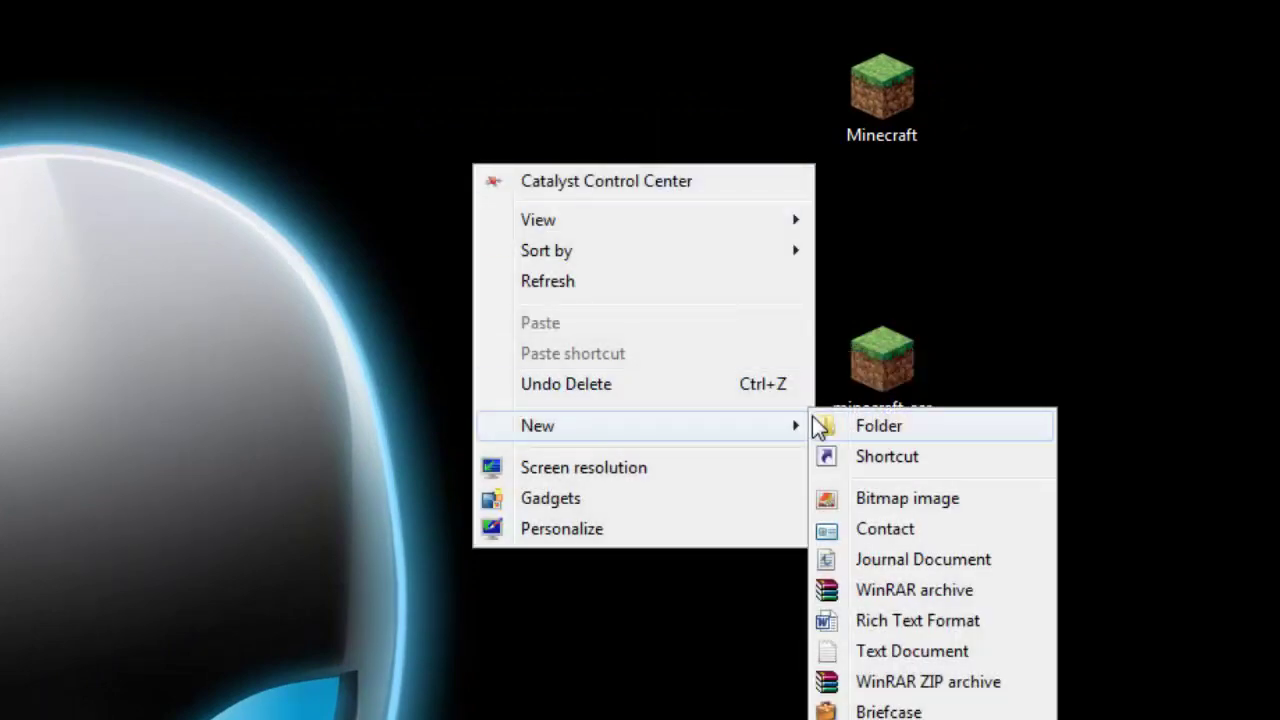
{"action": "left_click", "coordinate": [822, 426]}
{"action": "type", "text": "SCMownsServer"}
{"action": "key", "text": "Return"}
- Move the minecraft_server.1.6.1 file into the SCMownsServer folder
{"action": "left_click", "coordinate": [775, 540]}
{"action": "left_click_drag", "start_coordinate": [458, 180], "coordinate": [563, 182]}
{"action": "left_click", "coordinate": [866, 543]}
{"action": "left_click", "coordinate": [877, 390]}
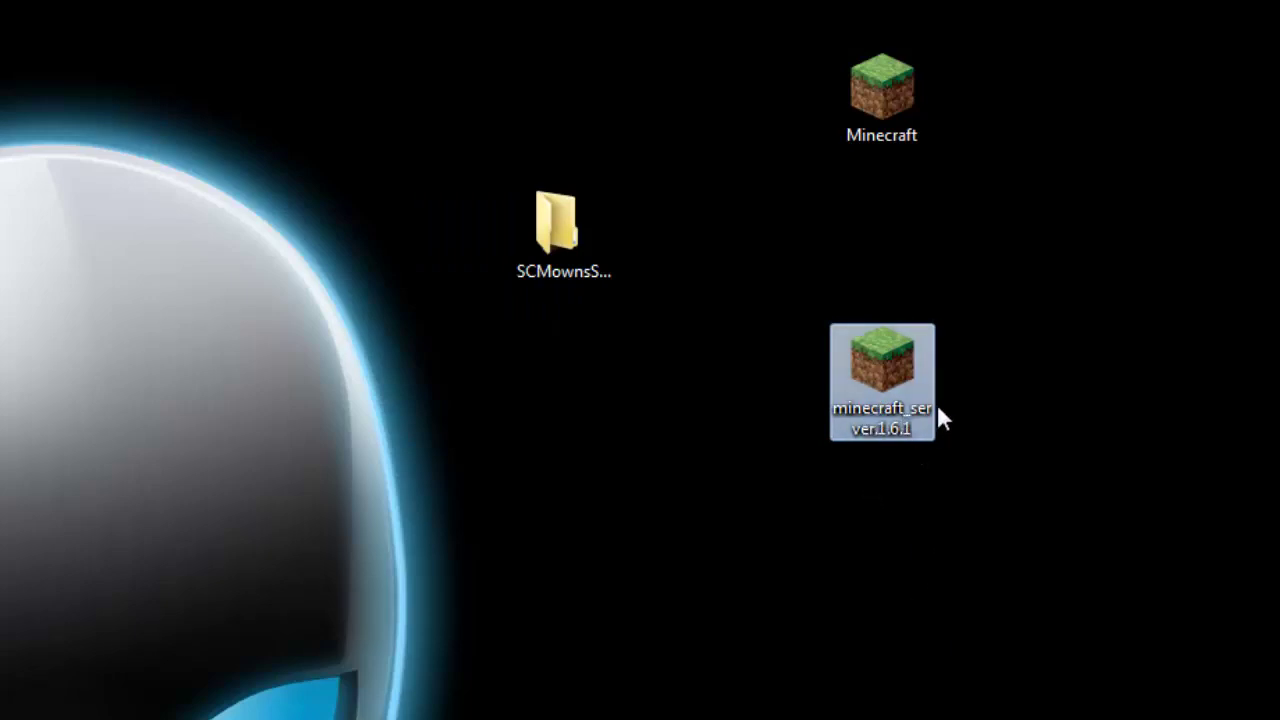
{"action": "left_click_drag", "start_coordinate": [886, 374], "coordinate": [592, 258]}
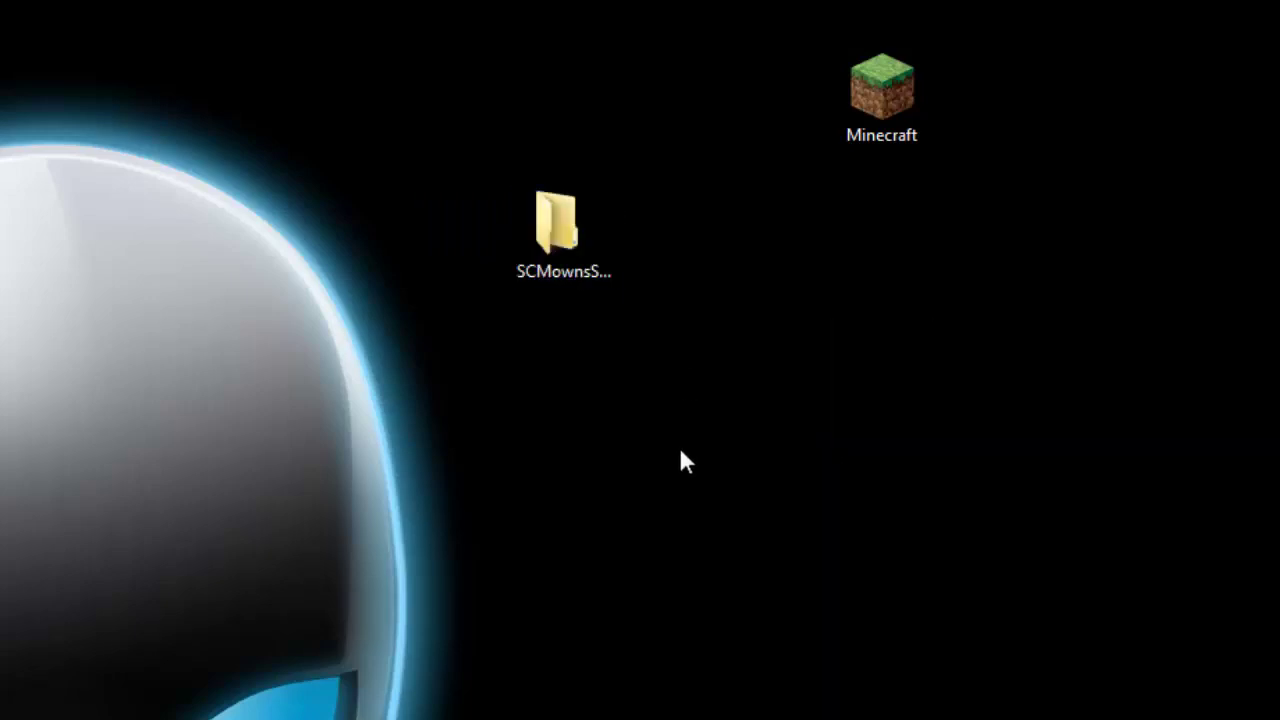
- Run minecraft_server.1.6.1 from the SCMownsServer folder, allowing the unverified program
{"action": "double_click", "coordinate": [562, 218]}
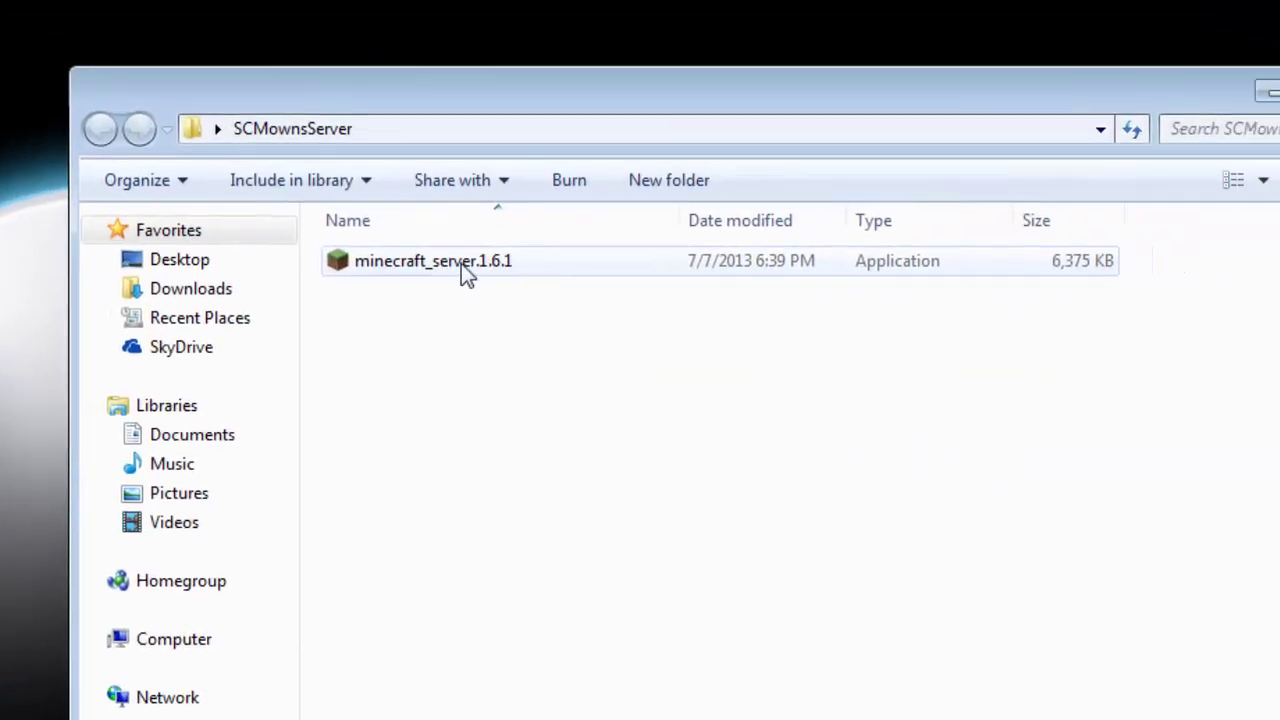
{"action": "left_click", "coordinate": [463, 266]}
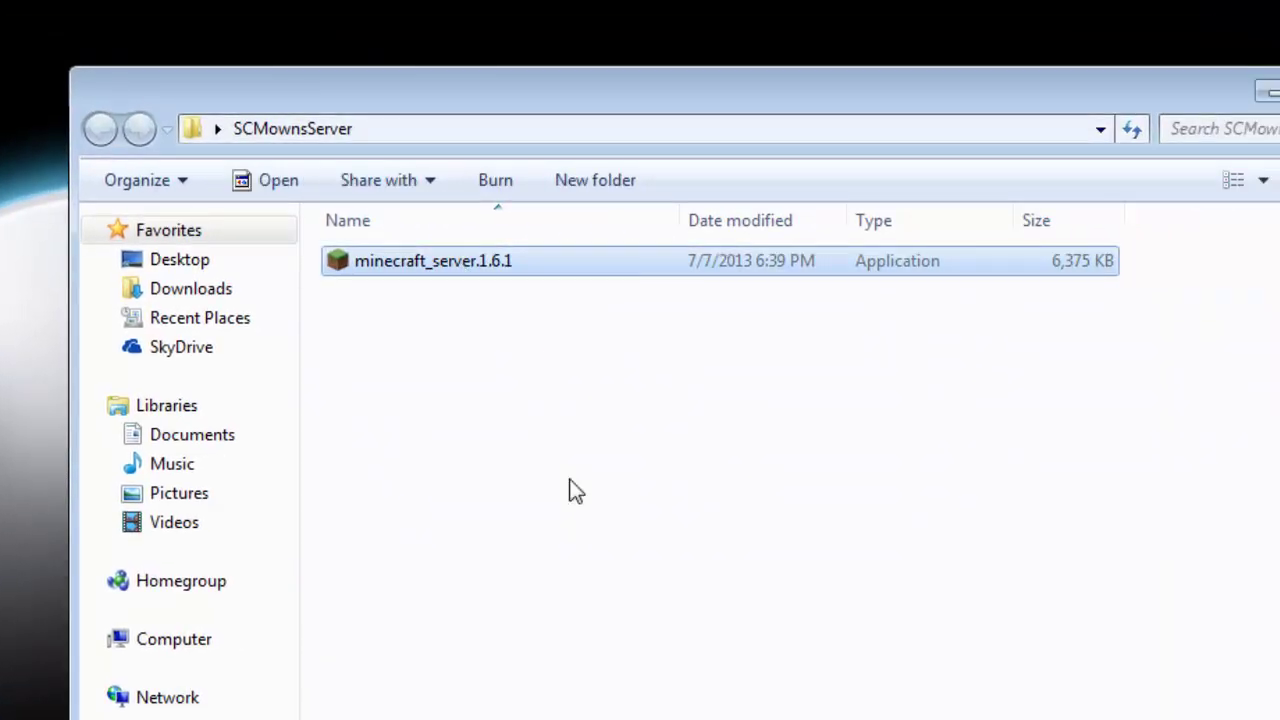
{"action": "double_click", "coordinate": [420, 262]}
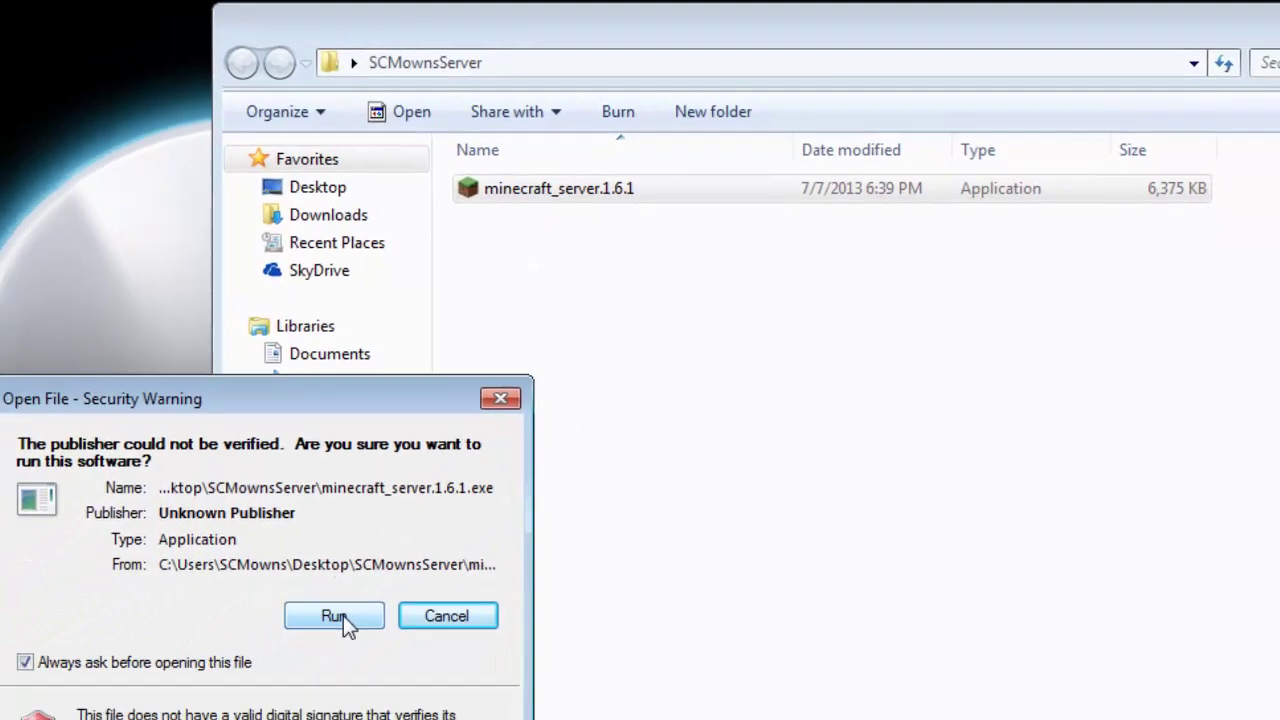
{"action": "left_click", "coordinate": [199, 710]}
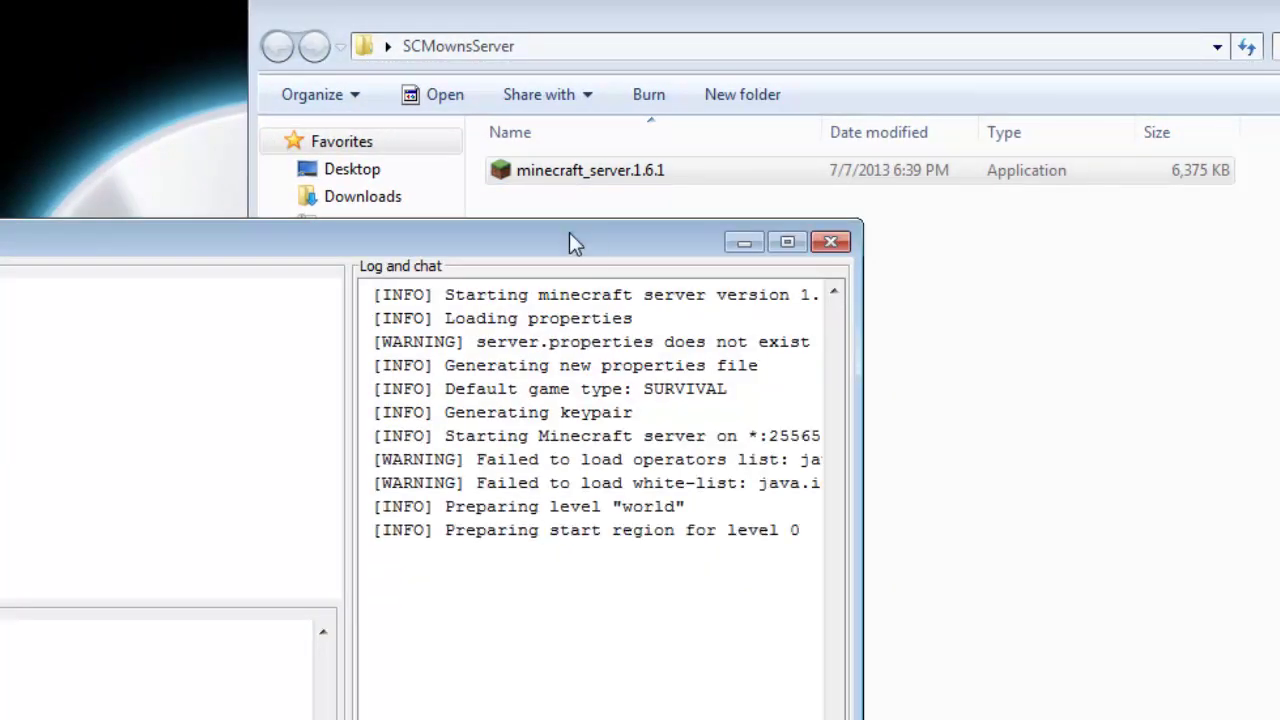
{"action": "left_click_drag", "start_coordinate": [571, 240], "coordinate": [214, 328]}
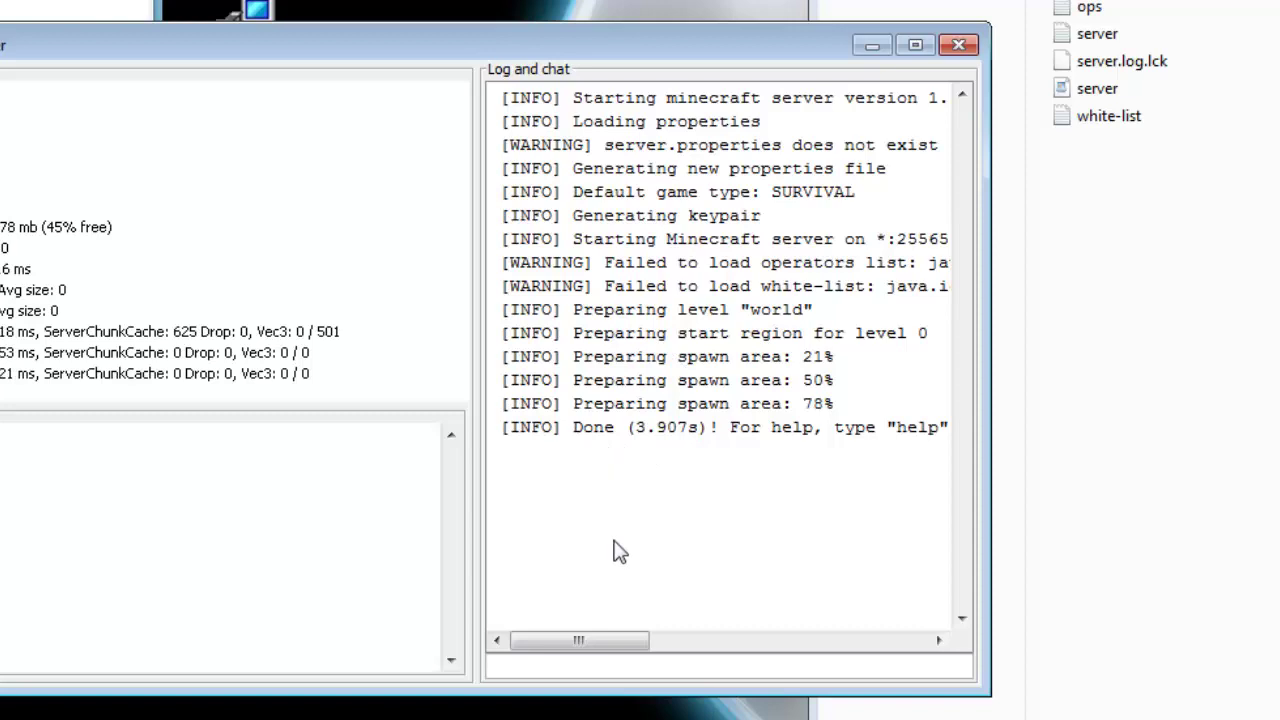
- Shut the server down with the stop command in its console
{"action": "left_click", "coordinate": [577, 670]}
{"action": "type", "text": "stop"}
{"action": "key", "text": "Return"}
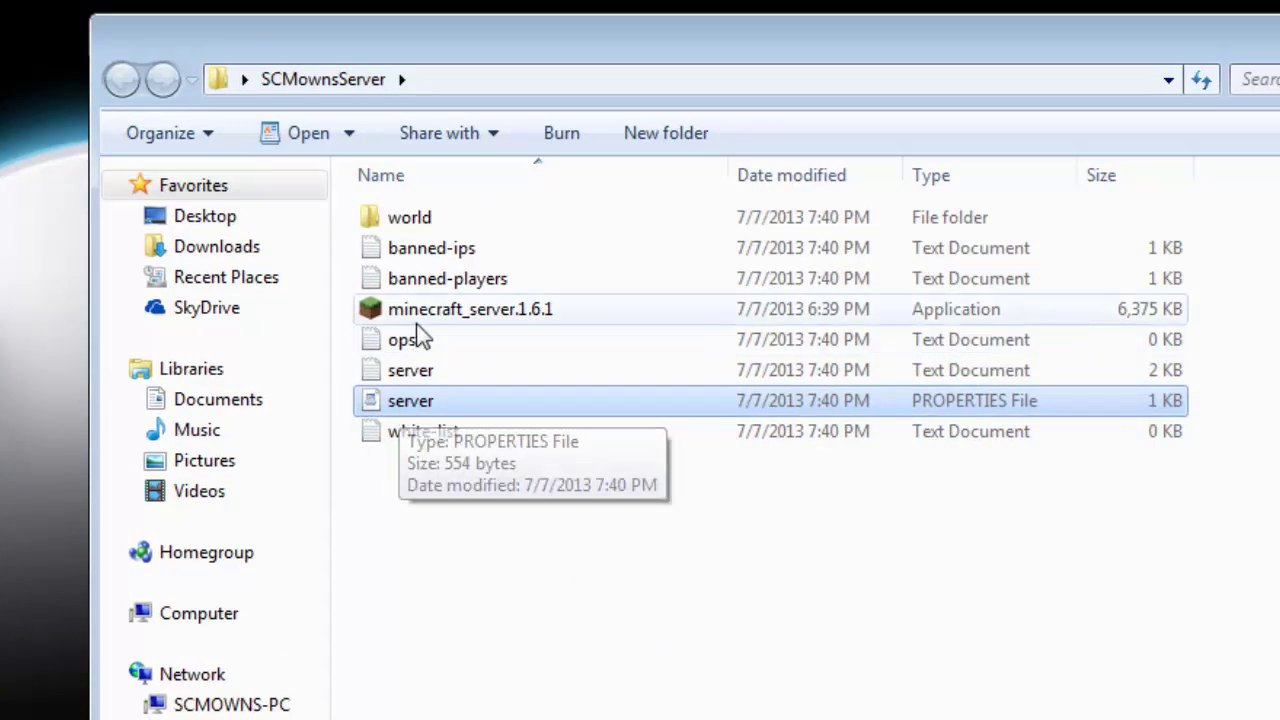
- Open server.properties in WordPad, place the caret after server-ip=, and copy Hamachi's IPv4 address
{"action": "double_click", "coordinate": [420, 402]}
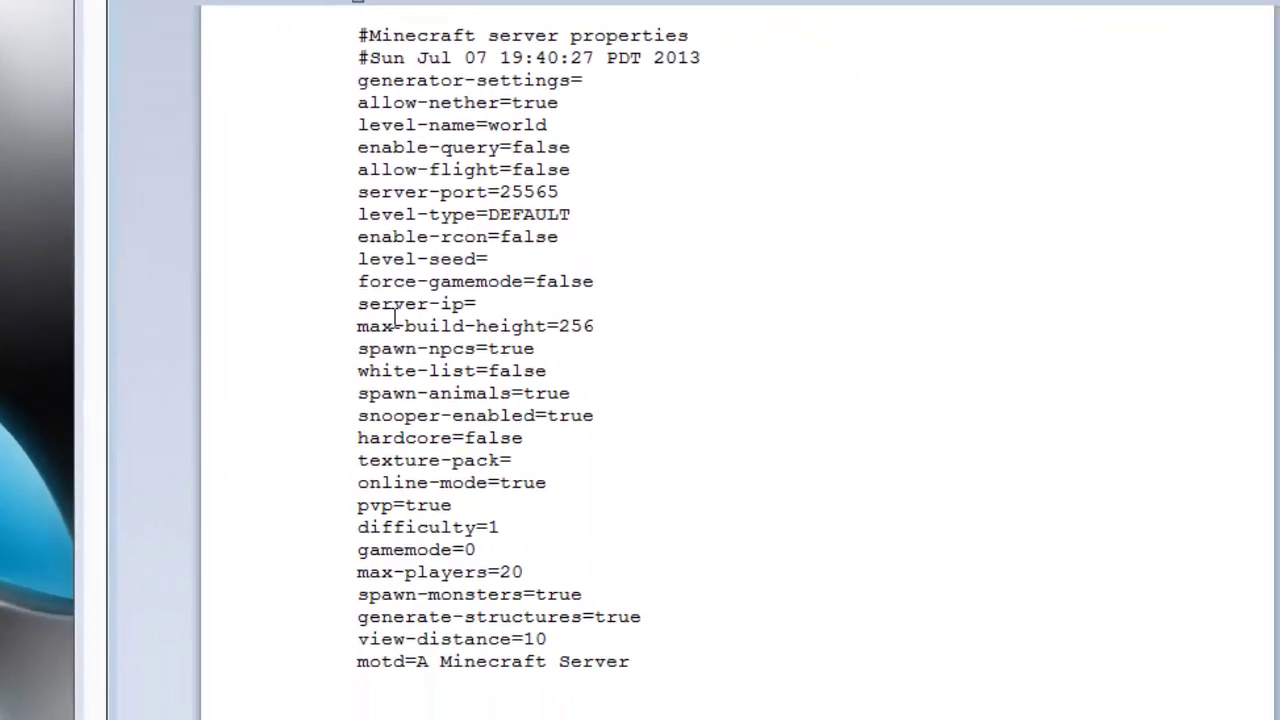
{"action": "left_click_drag", "start_coordinate": [395, 314], "coordinate": [516, 305]}
{"action": "left_click", "coordinate": [516, 305]}
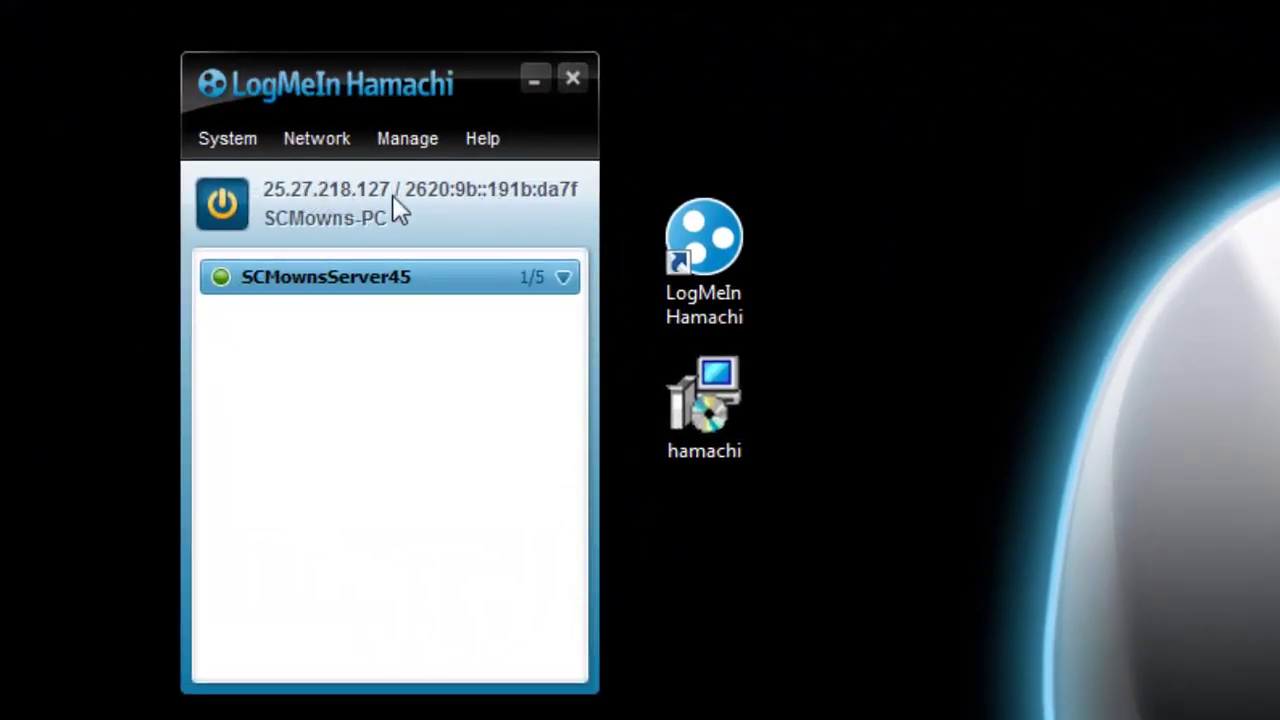
{"action": "left_click", "coordinate": [332, 190]}
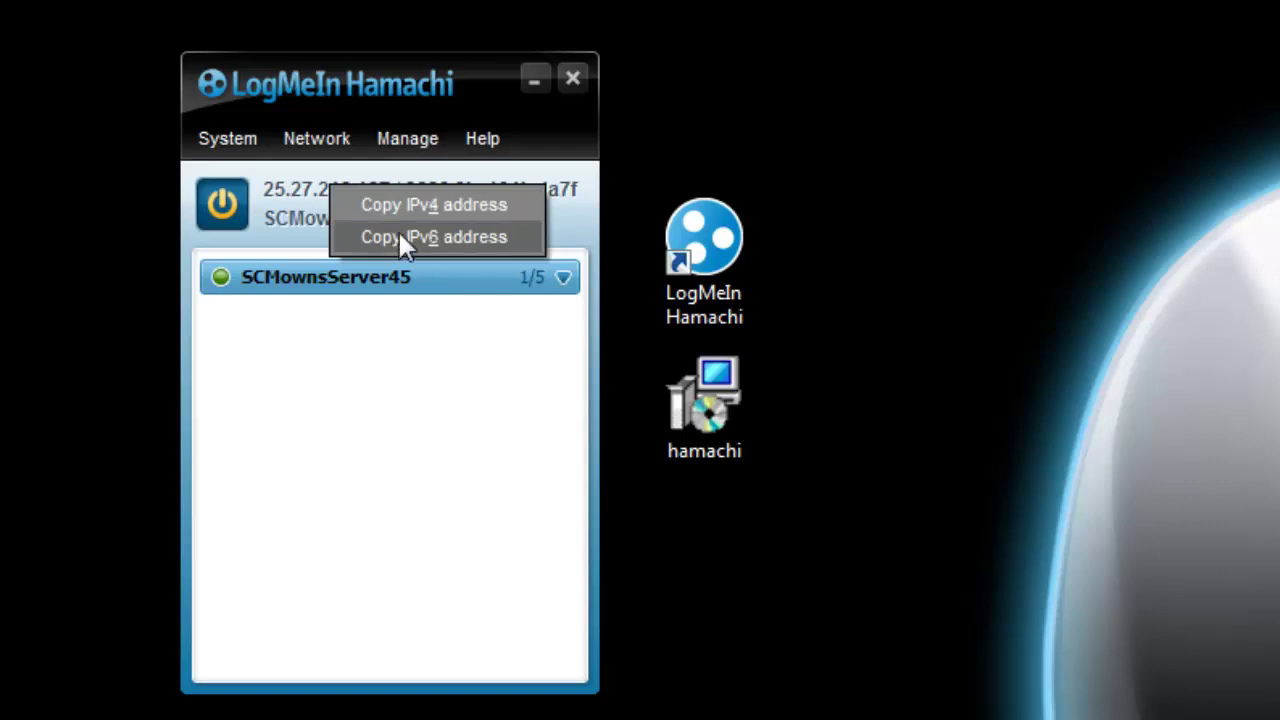
{"action": "left_click", "coordinate": [401, 203]}
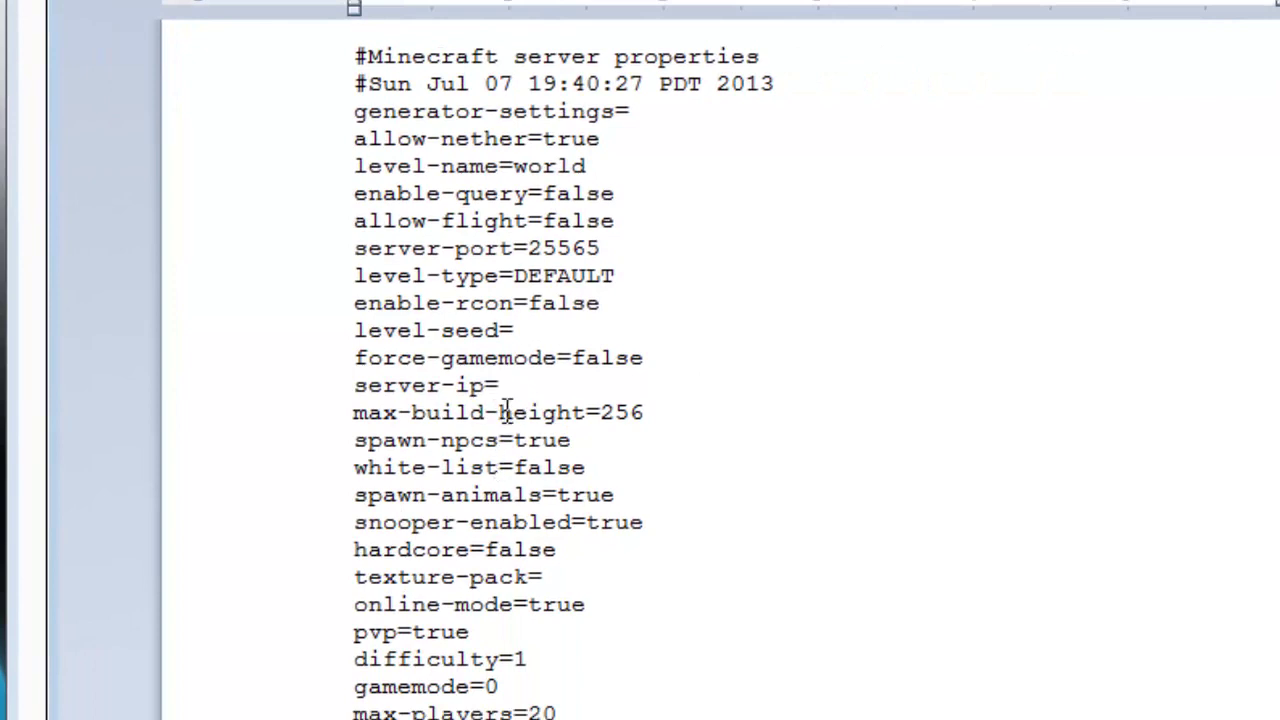
- Paste the Hamachi address 25.27.218.127 after server-ip= and check the pasted value
{"action": "type", "text": "25.27.218.127"}
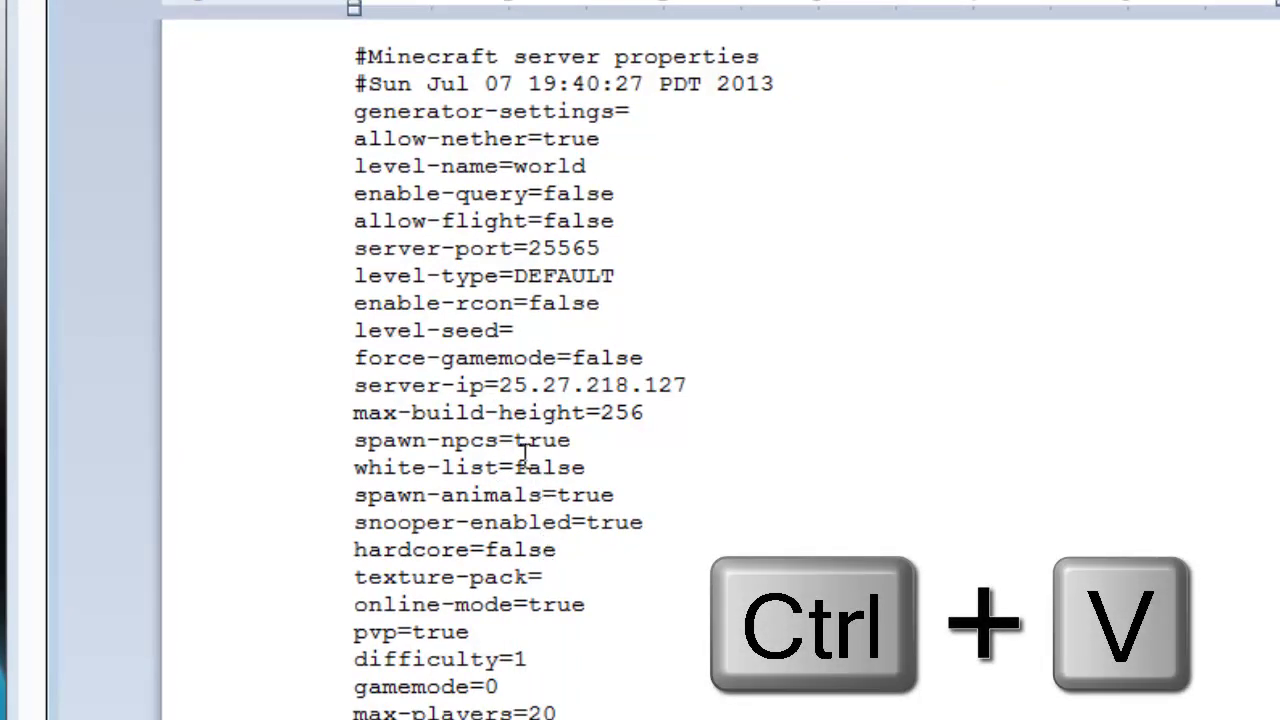
{"action": "left_click_drag", "start_coordinate": [499, 385], "coordinate": [688, 387]}
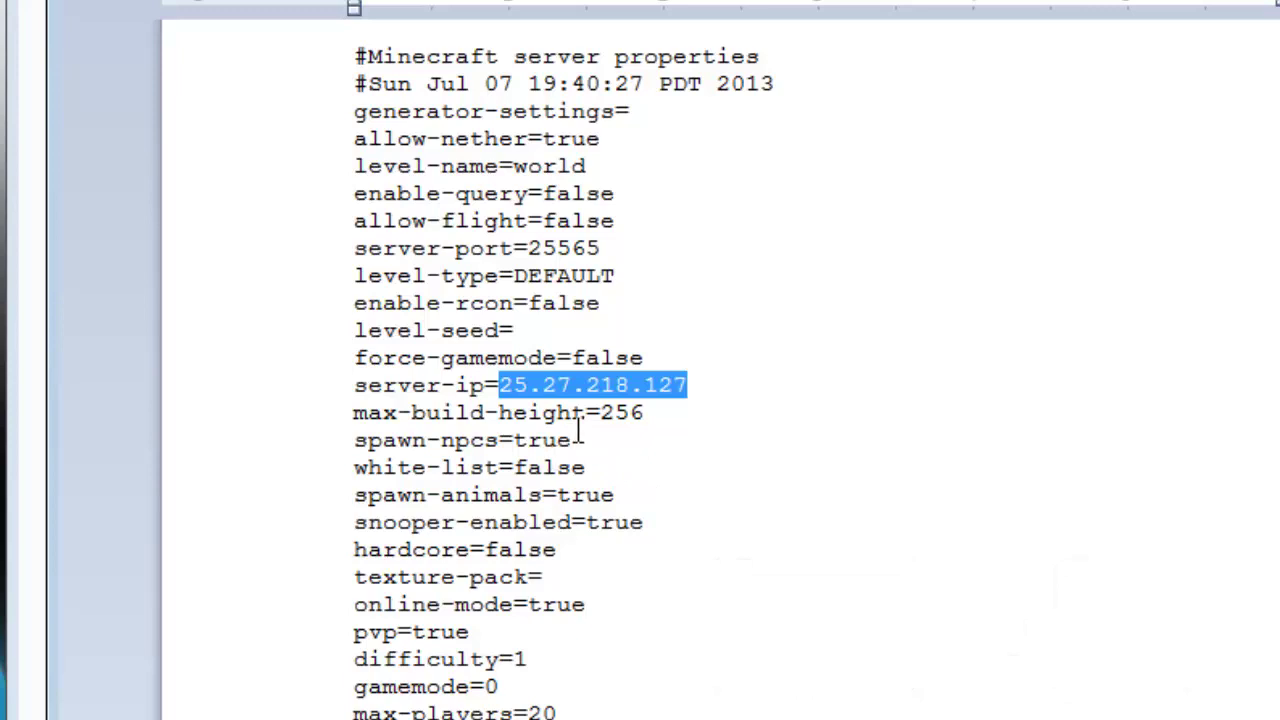
{"action": "left_click", "coordinate": [591, 400]}
{"action": "double_click", "coordinate": [673, 403]}
{"action": "left_click_drag", "start_coordinate": [673, 403], "coordinate": [501, 383]}
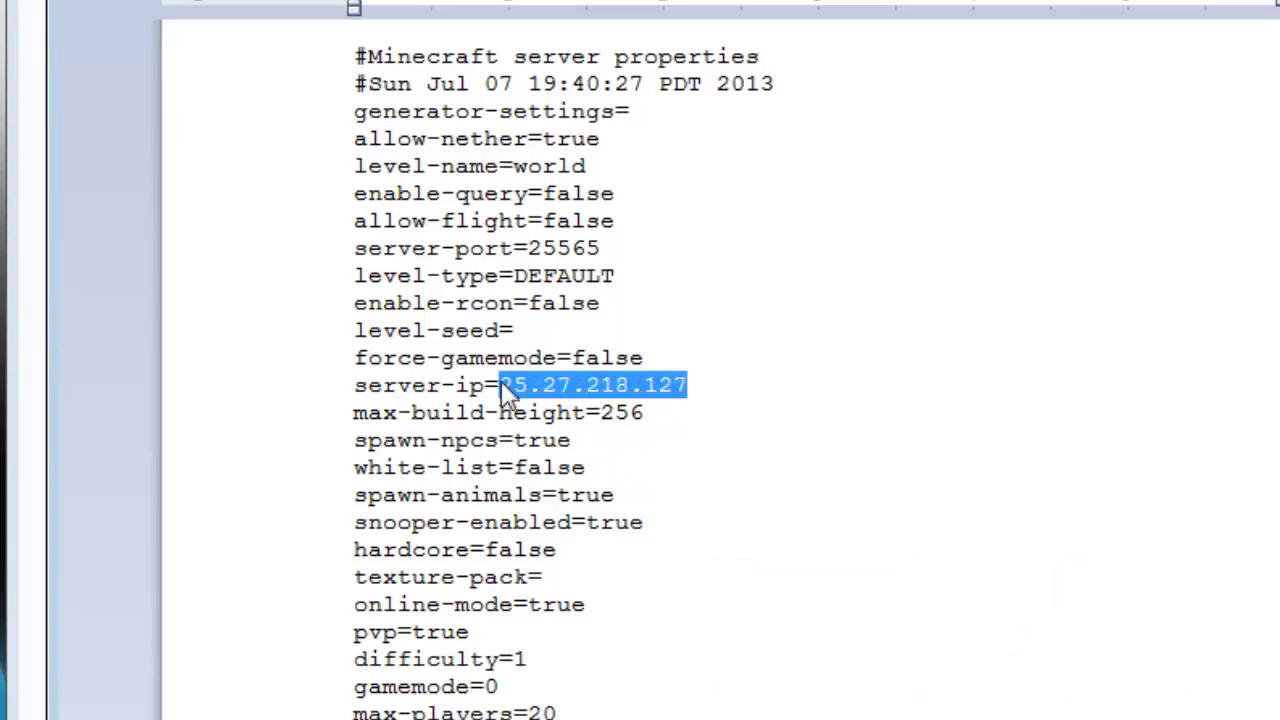
{"action": "left_click", "coordinate": [573, 385]}
{"action": "left_click_drag", "start_coordinate": [705, 396], "coordinate": [500, 395]}
{"action": "left_click", "coordinate": [530, 415]}
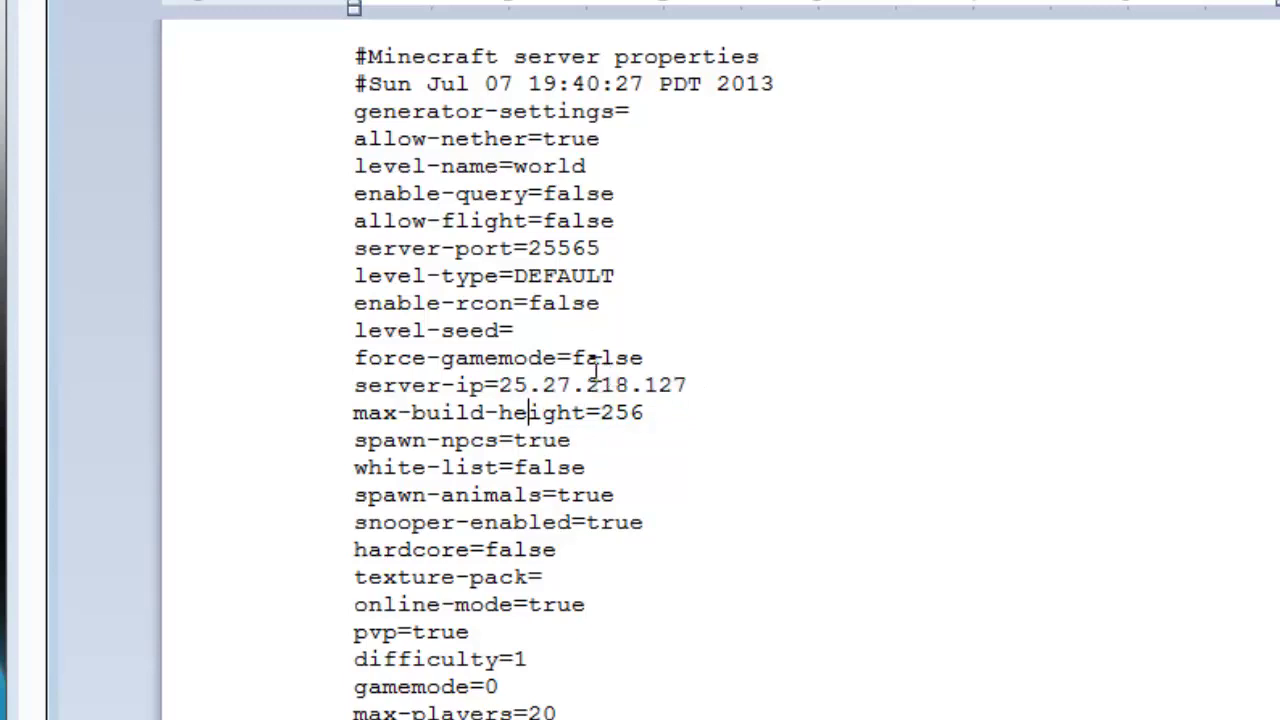
{"action": "left_click_drag", "start_coordinate": [500, 387], "coordinate": [354, 388]}
{"action": "left_click", "coordinate": [675, 390]}
- Review the remaining properties, including pvp, max-players and the motd 'A Minecraft Server'
{"action": "left_click_drag", "start_coordinate": [544, 193], "coordinate": [620, 714]}
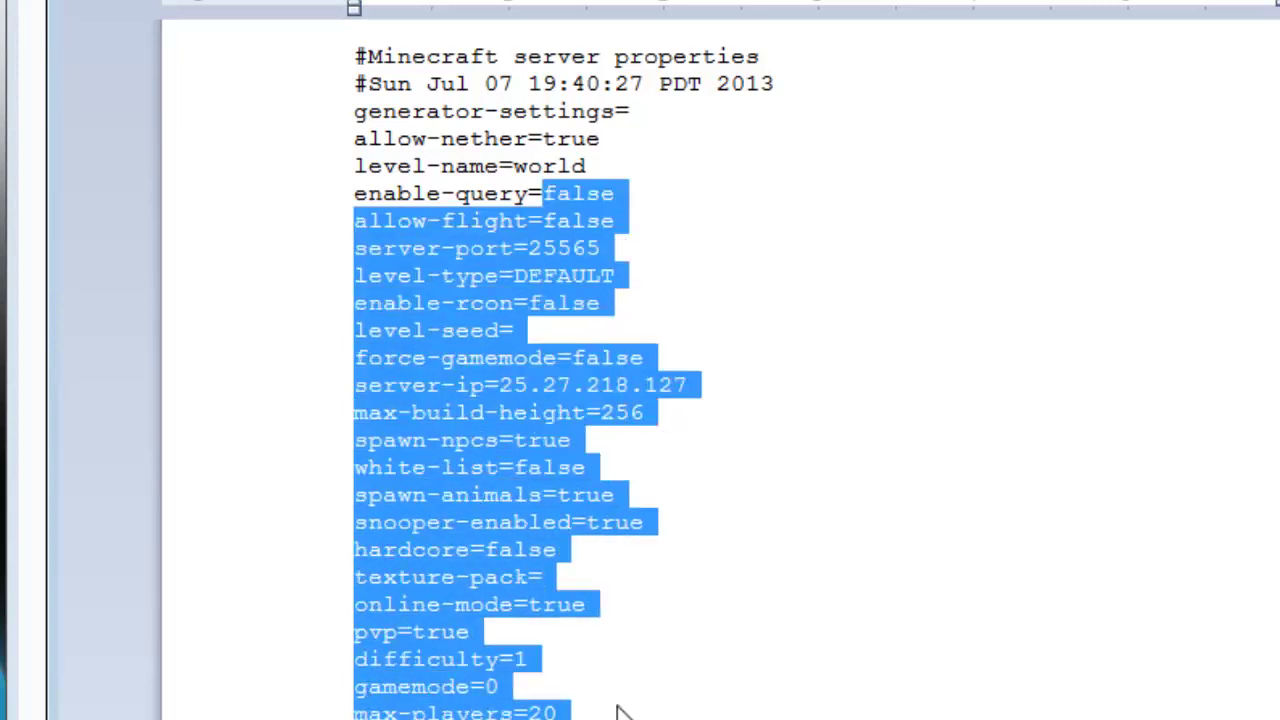
{"action": "left_click", "coordinate": [510, 640]}
{"action": "left_click_drag", "start_coordinate": [356, 634], "coordinate": [500, 655]}
{"action": "left_click", "coordinate": [428, 712]}
{"action": "left_click_drag", "start_coordinate": [428, 712], "coordinate": [560, 712]}
{"action": "scroll", "coordinate": [620, 663], "scroll_direction": "down", "scroll_amount": 4}
{"action": "left_click", "coordinate": [527, 445]}
{"action": "left_click_drag", "start_coordinate": [527, 445], "coordinate": [556, 445]}
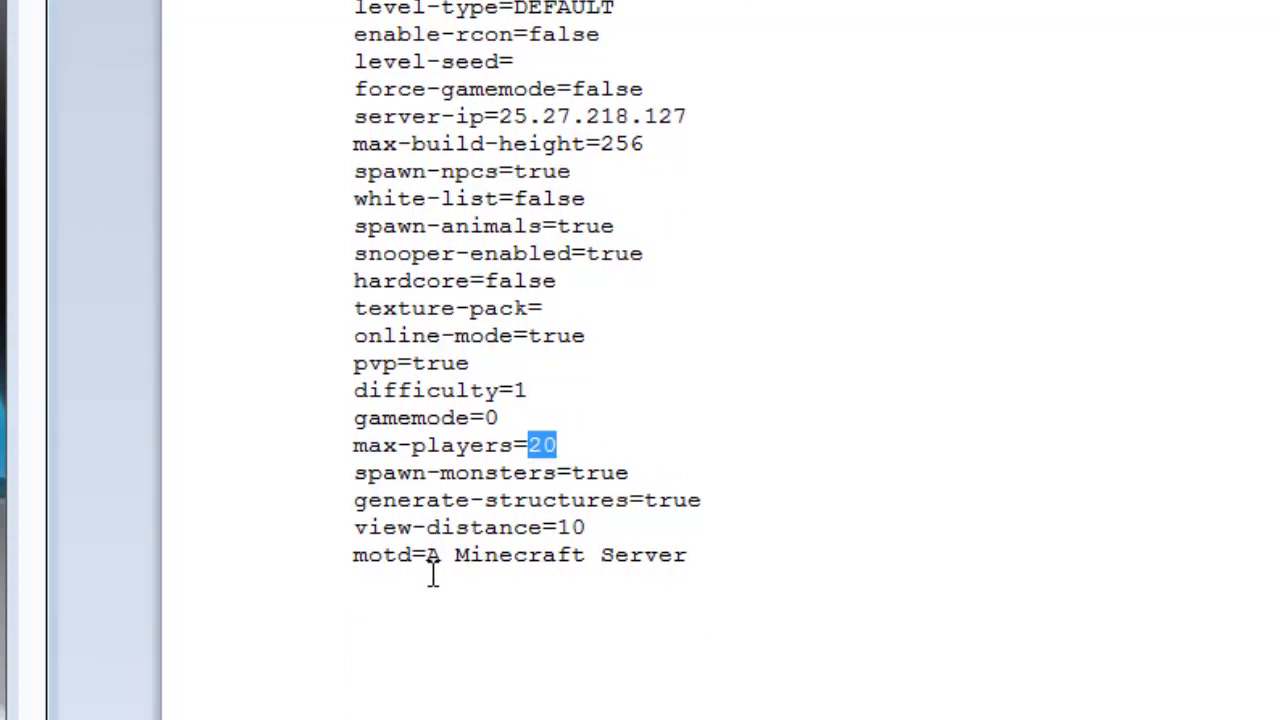
{"action": "left_click_drag", "start_coordinate": [714, 580], "coordinate": [438, 575]}
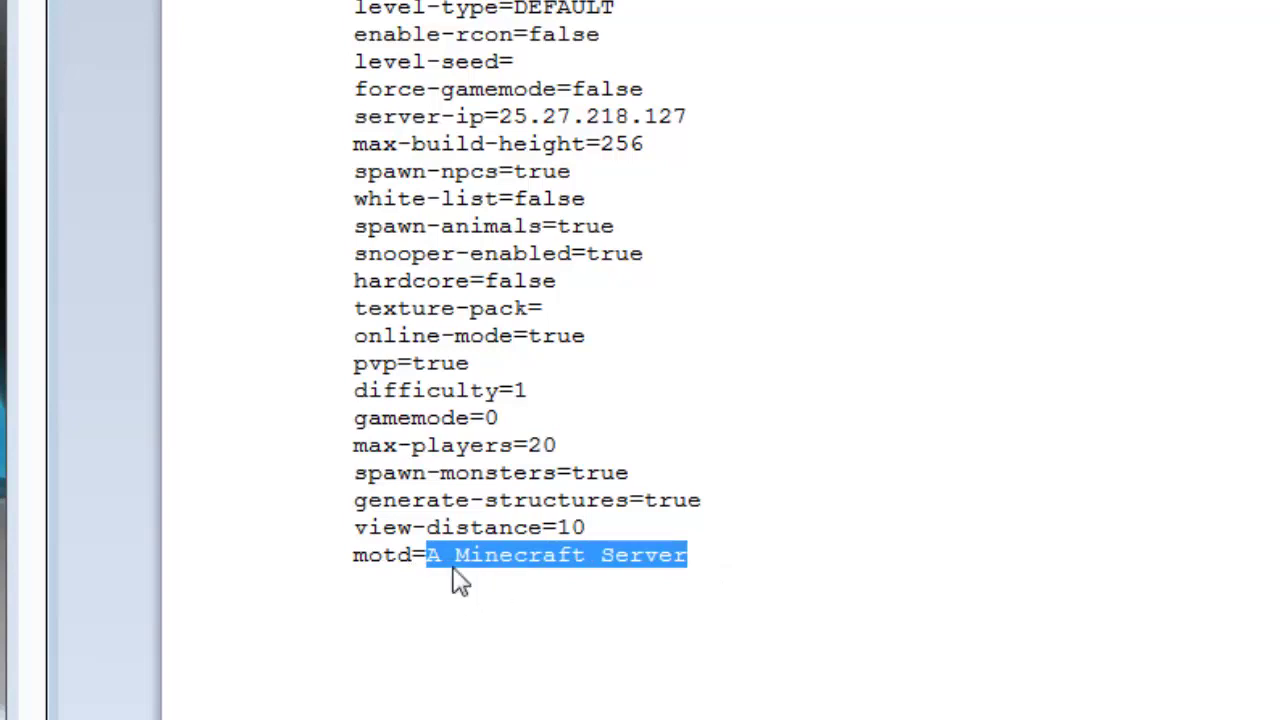
{"action": "left_click", "coordinate": [690, 0]}
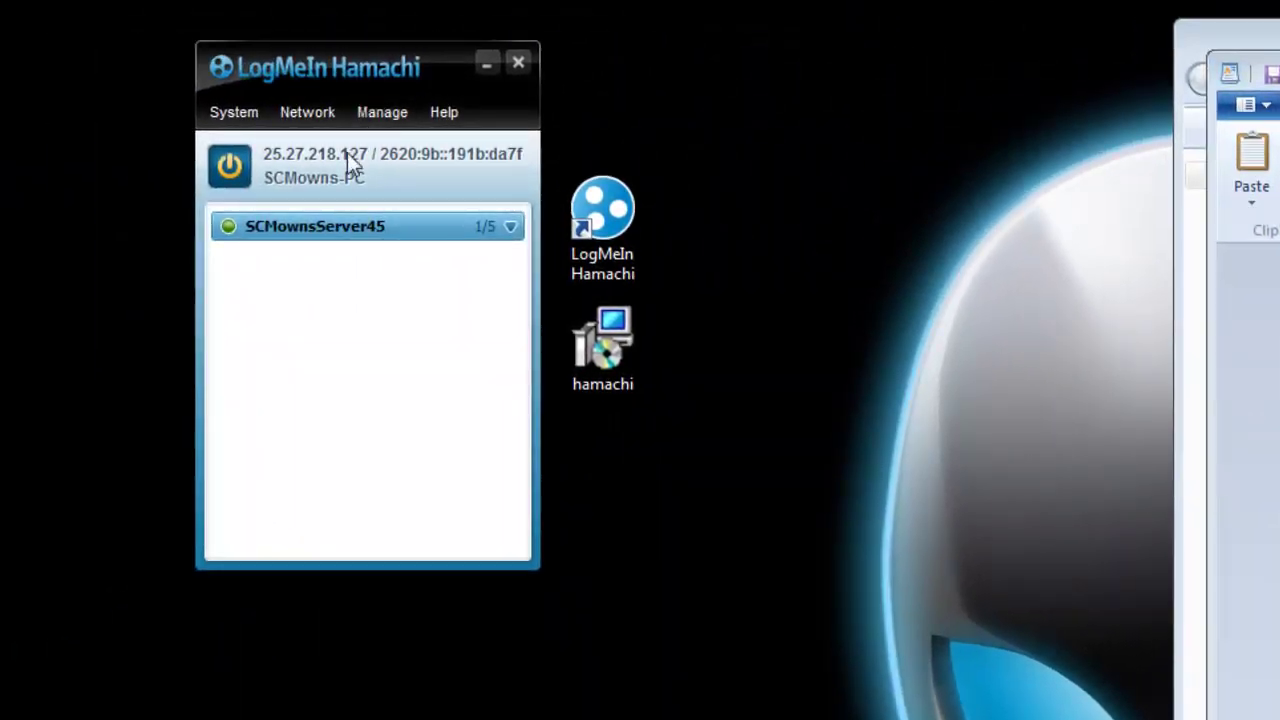
- Copy the Hamachi IPv4 address again and save server.properties
{"action": "right_click", "coordinate": [361, 154]}
{"action": "left_click", "coordinate": [416, 175]}
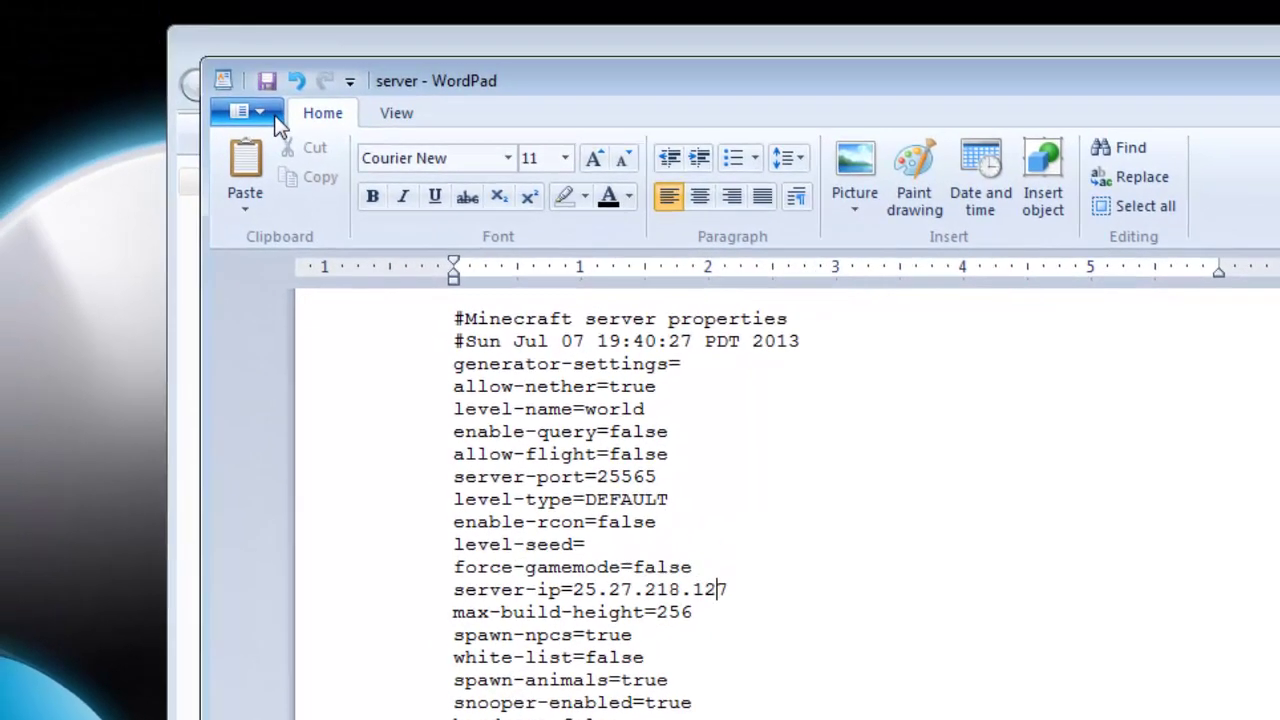
{"action": "left_click", "coordinate": [269, 111]}
{"action": "left_click", "coordinate": [285, 273]}
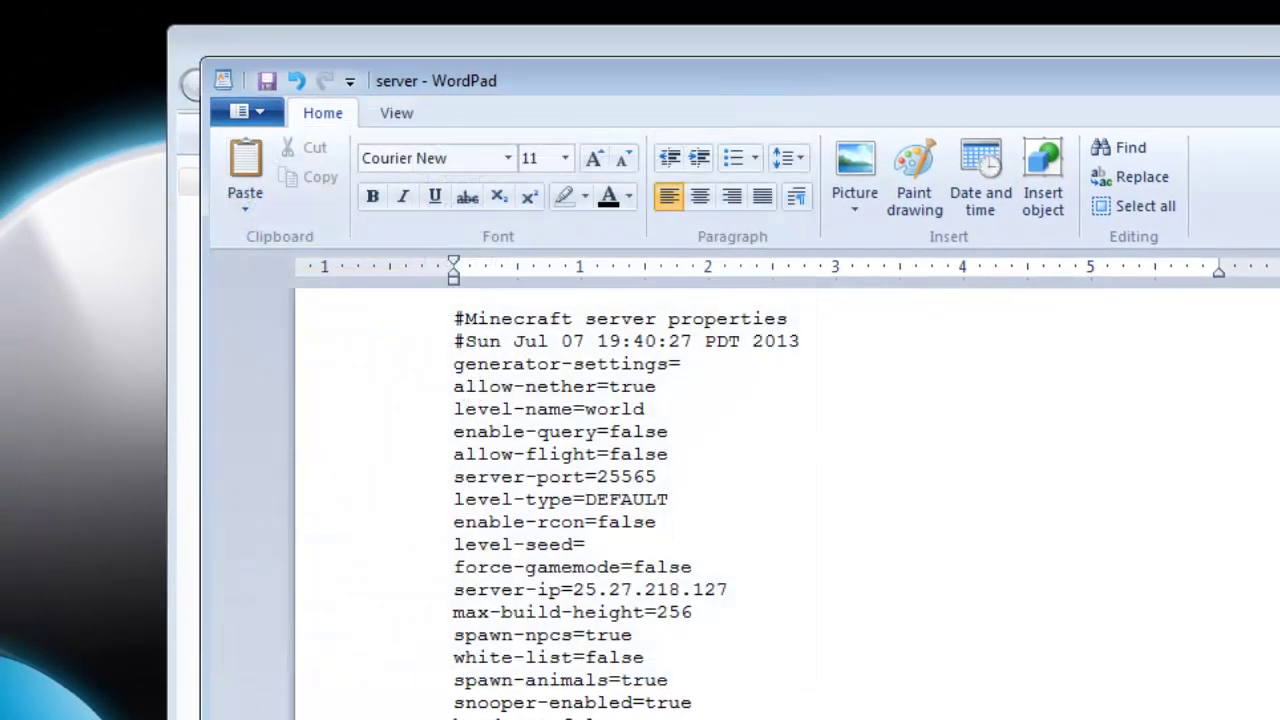
- Close WordPad and launch minecraft_server.1.6.1, allowing the unverified program to run
{"action": "key", "text": "alt+F4"}
{"action": "double_click", "coordinate": [557, 295]}
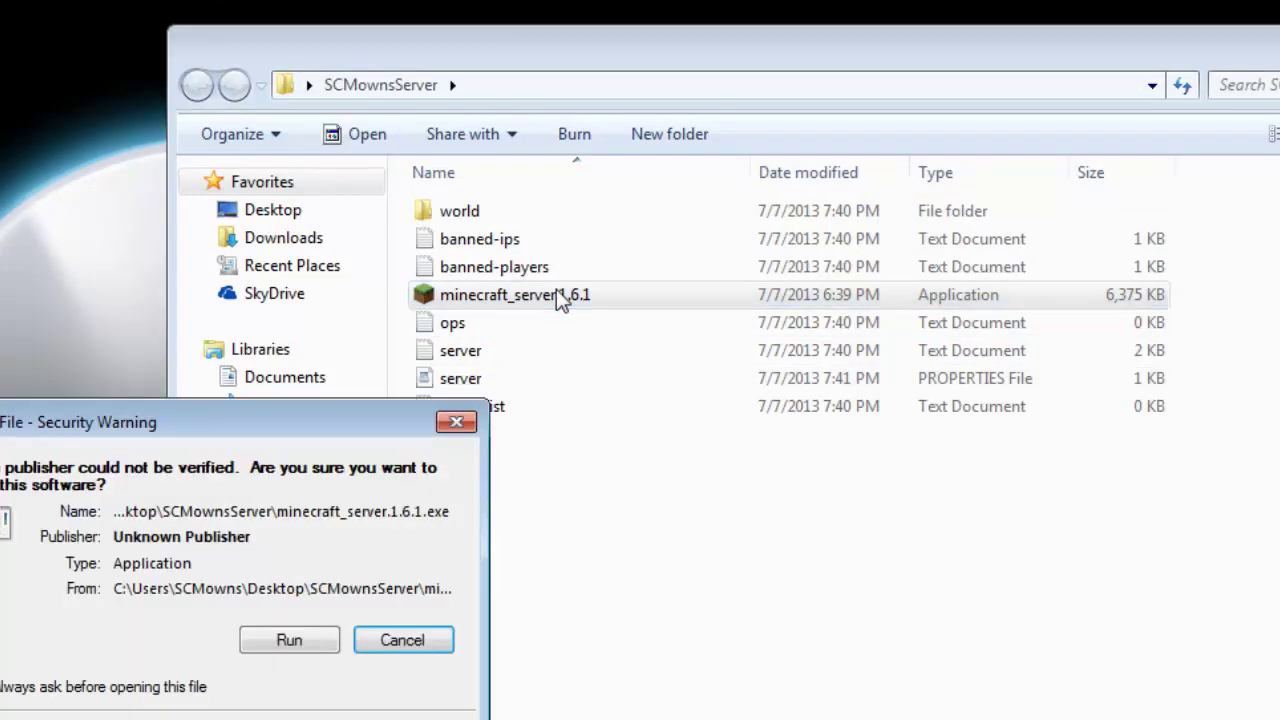
{"action": "left_click", "coordinate": [289, 640]}
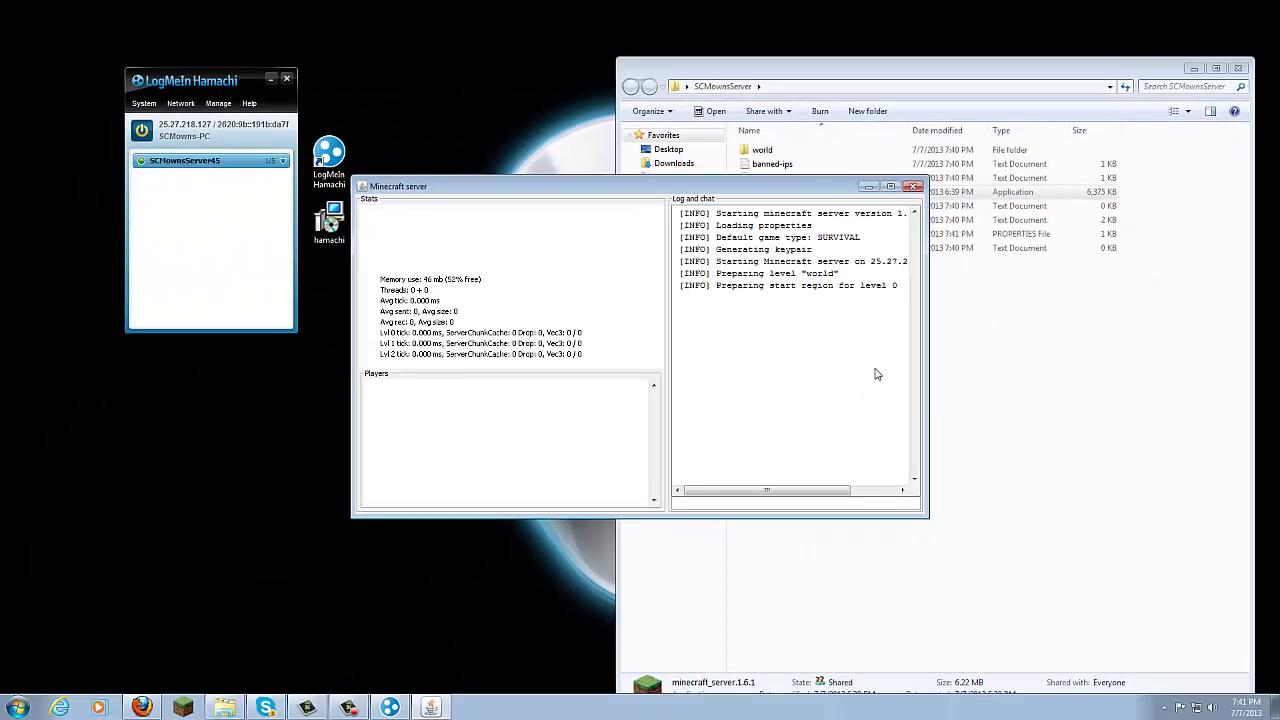
- Minimize the server window, start the Minecraft Launcher from the desktop, and choose Play Offline
{"action": "left_click", "coordinate": [868, 187]}
{"action": "left_click", "coordinate": [1193, 68]}
{"action": "double_click", "coordinate": [1038, 90]}
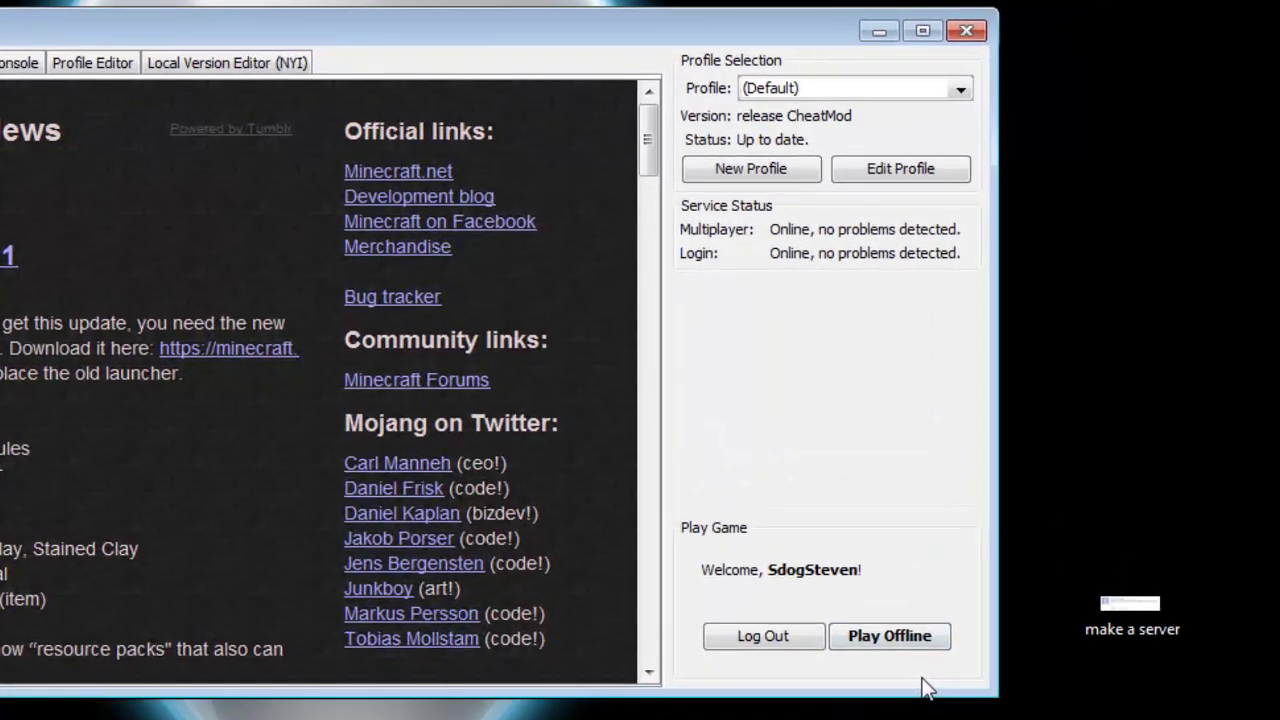
{"action": "left_click", "coordinate": [889, 640]}
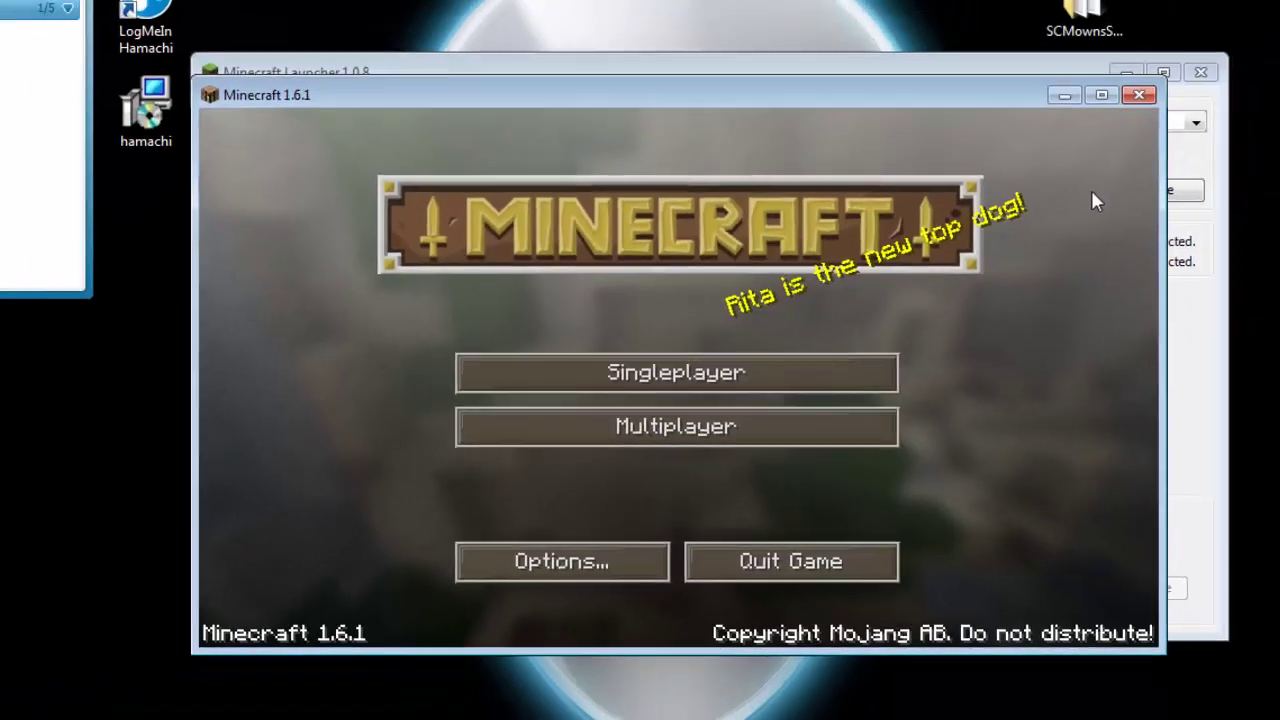
- Try joining 25.27.218.127 from Multiplayer, hit the bad login error, and quit the game
{"action": "left_click", "coordinate": [1101, 94]}
{"action": "left_click", "coordinate": [630, 395]}
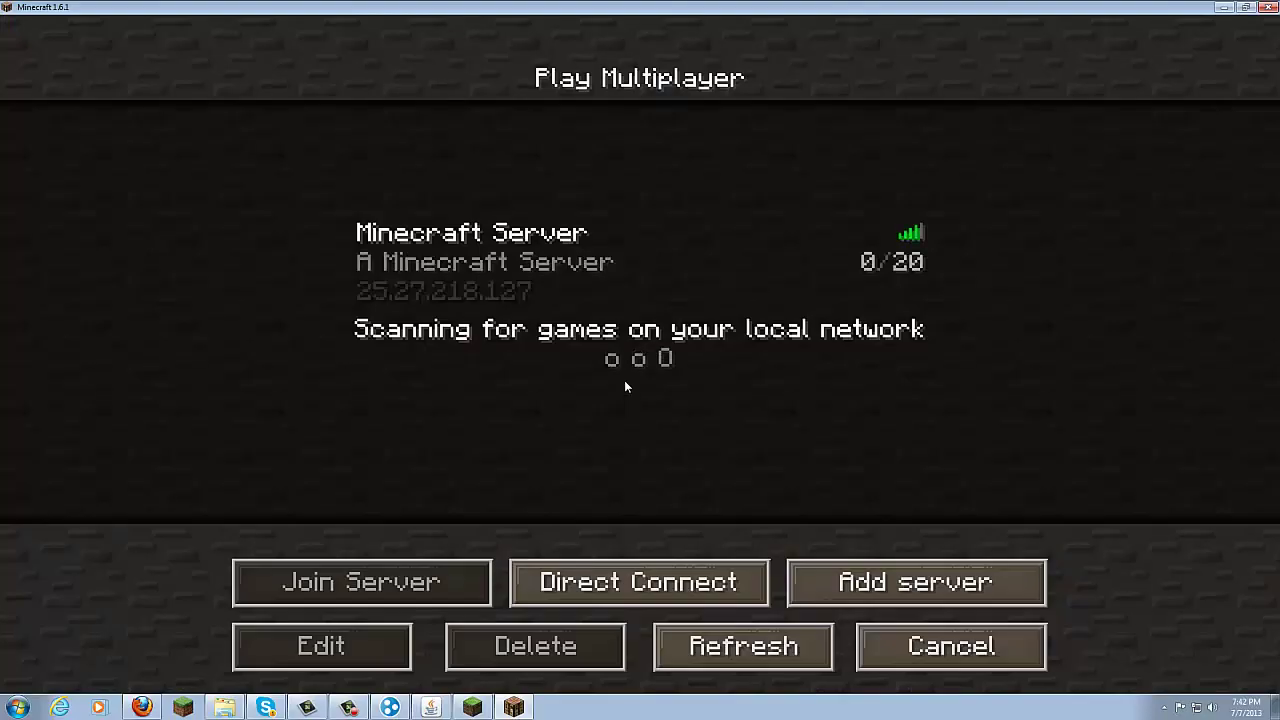
{"action": "double_click", "coordinate": [520, 275]}
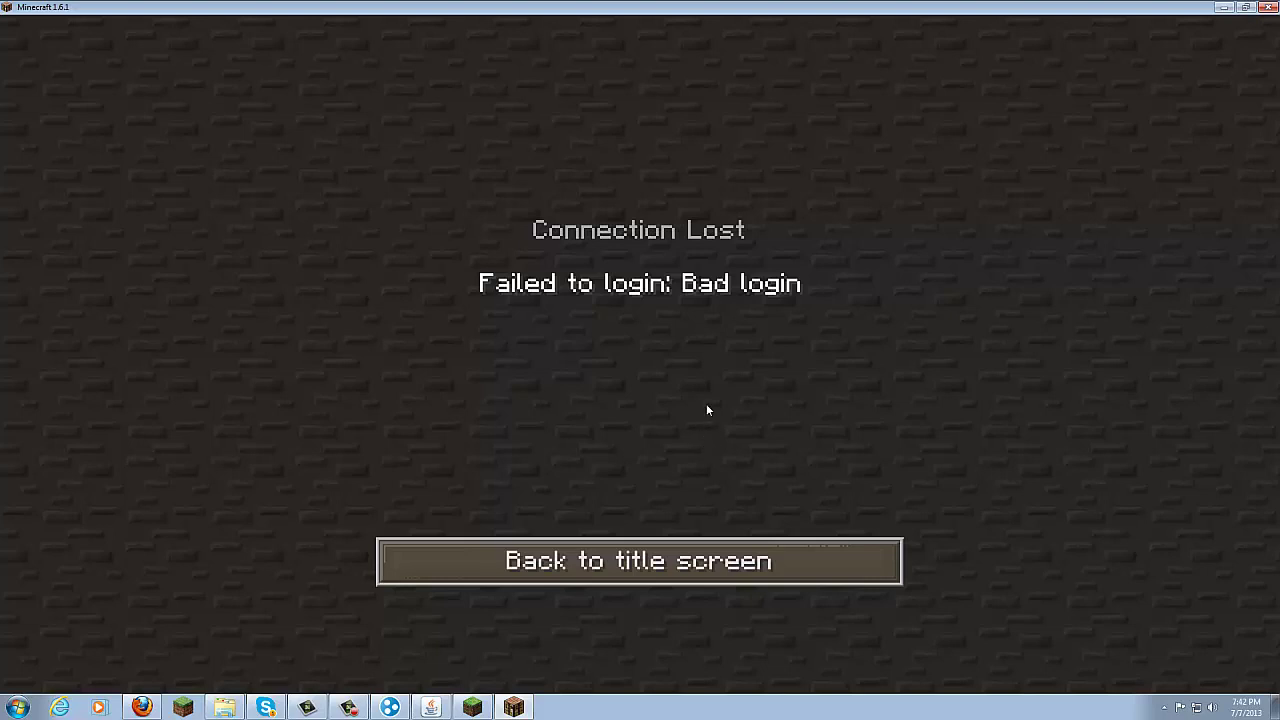
{"action": "left_click", "coordinate": [674, 564]}
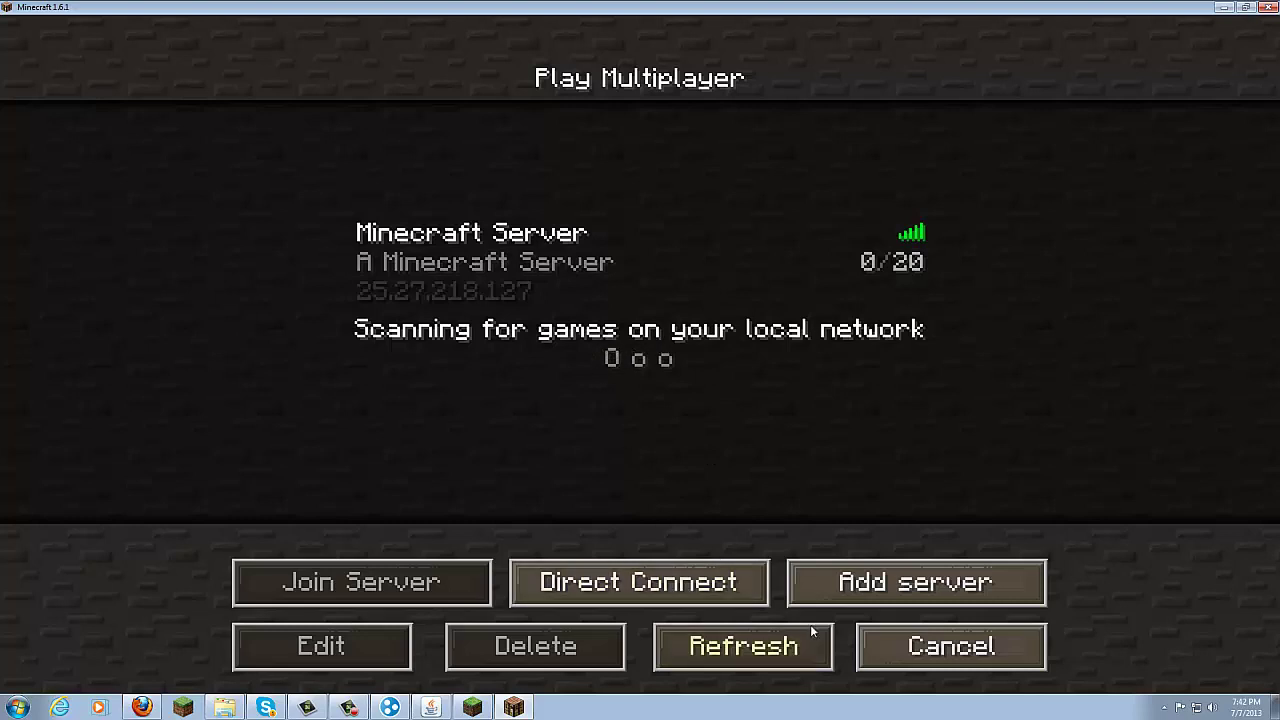
{"action": "left_click", "coordinate": [955, 646]}
{"action": "left_click", "coordinate": [844, 574]}
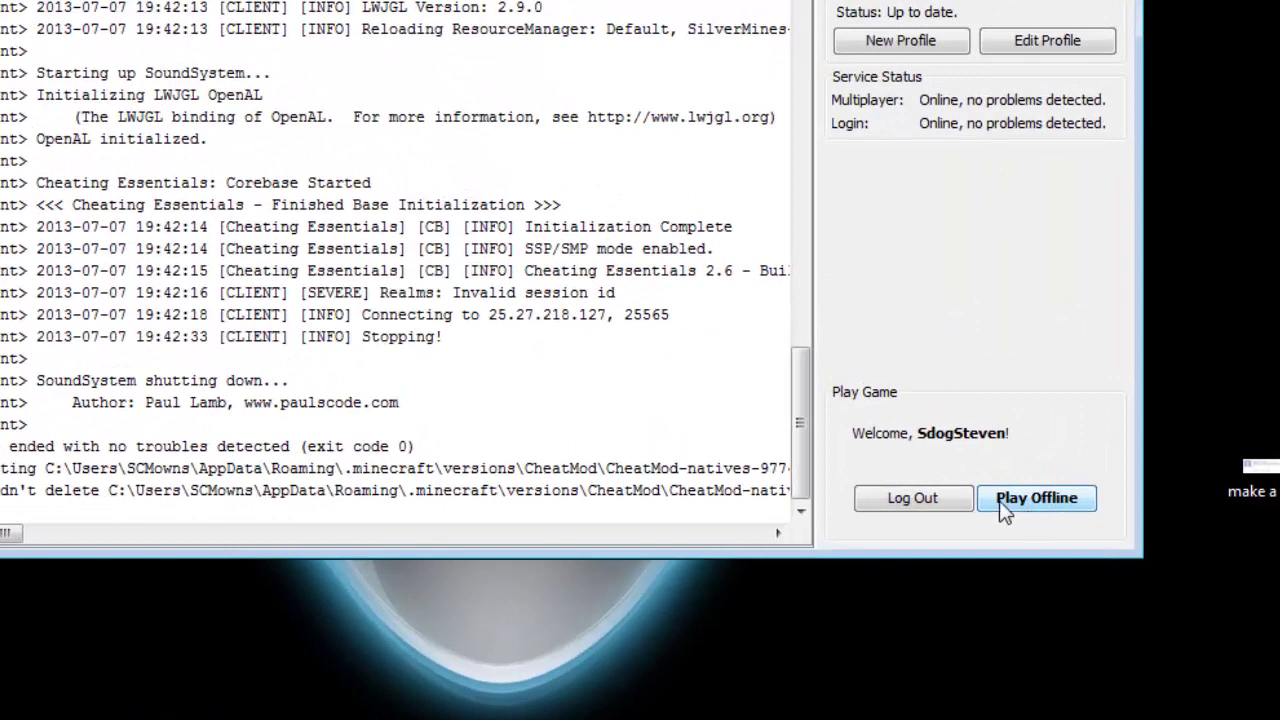
- Select the (Default) launcher profile and stop the server with the console stop command
{"action": "left_click", "coordinate": [1040, 0]}
{"action": "left_click", "coordinate": [1057, 26]}
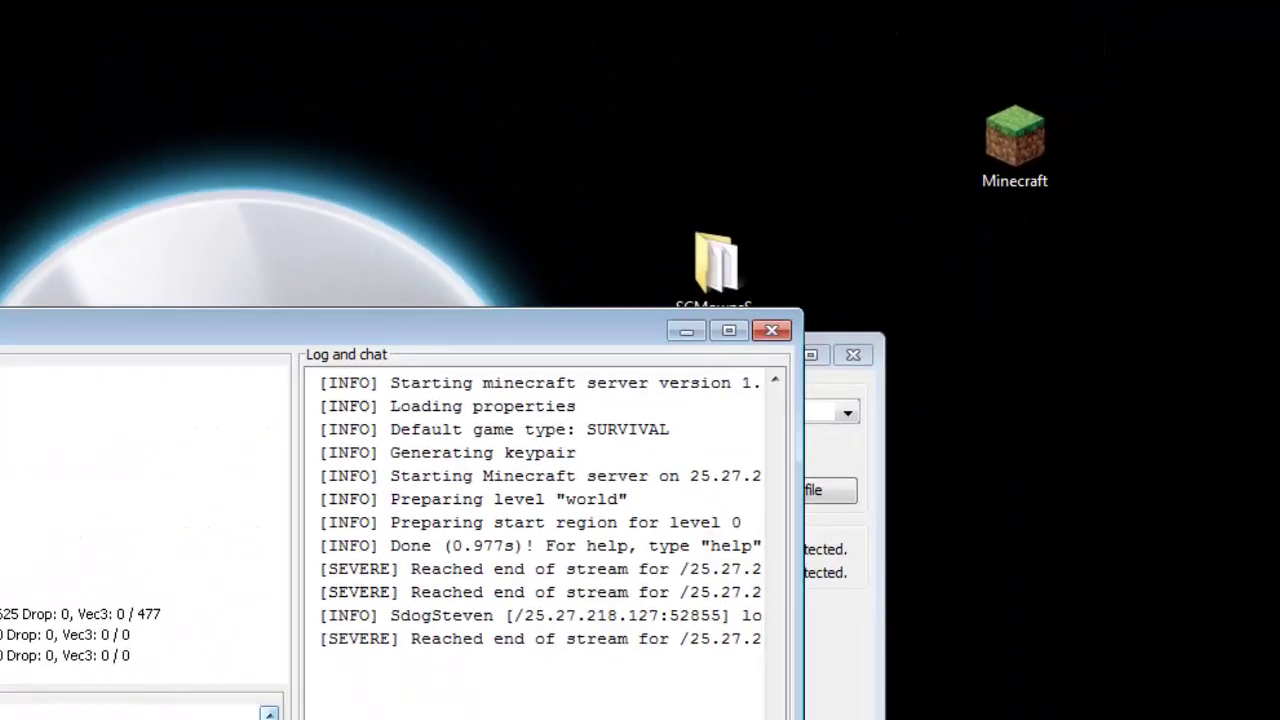
{"action": "left_click_drag", "start_coordinate": [390, 330], "coordinate": [162, 152]}
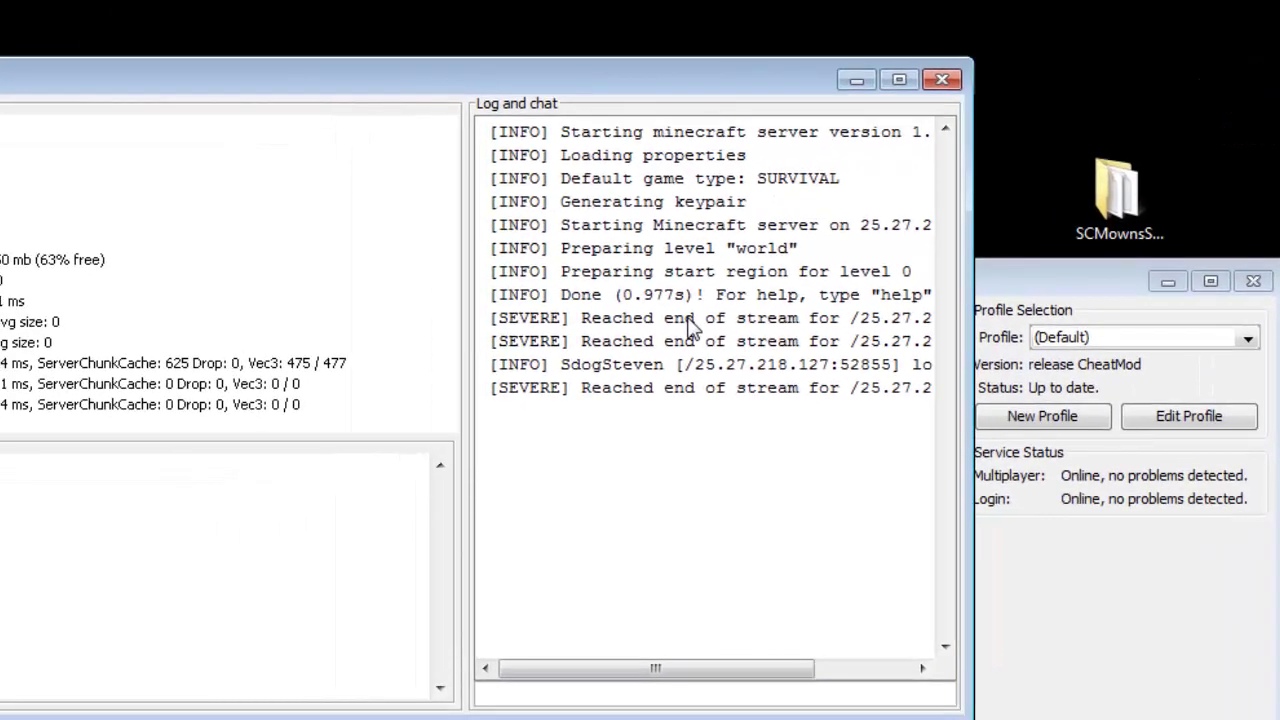
{"action": "left_click", "coordinate": [538, 697]}
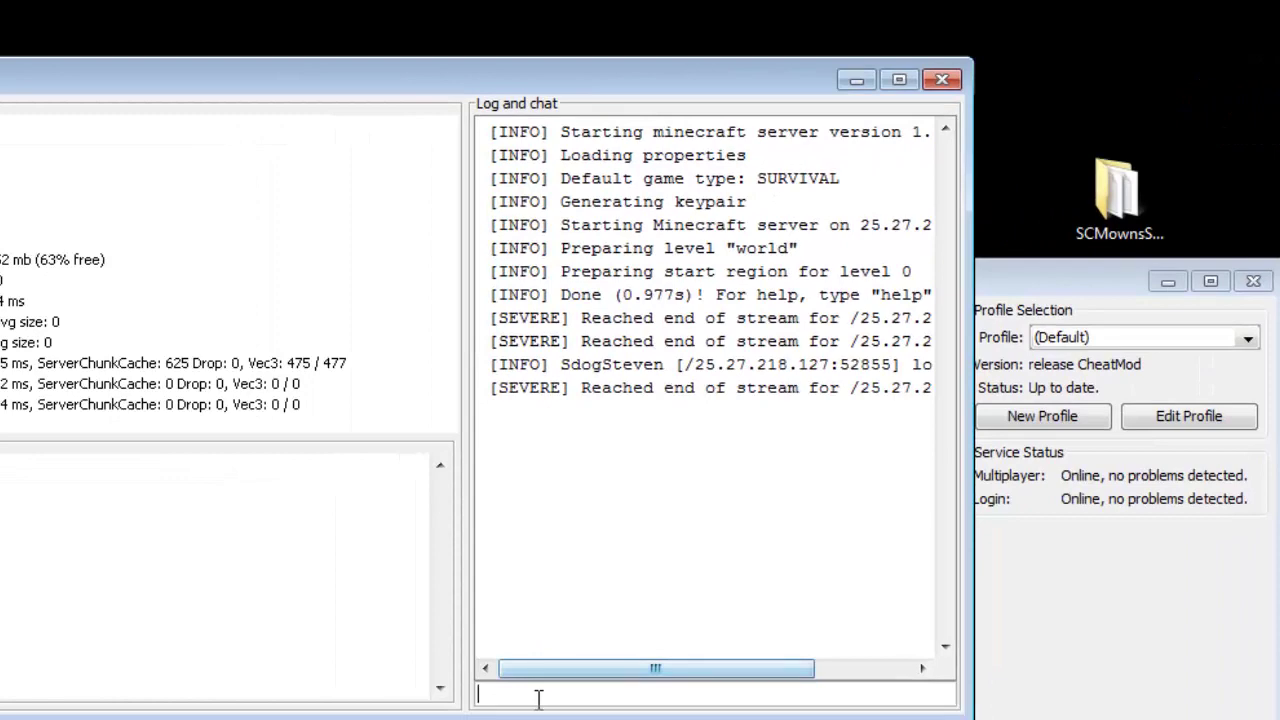
{"action": "type", "text": "stop"}
{"action": "key", "text": "Return"}
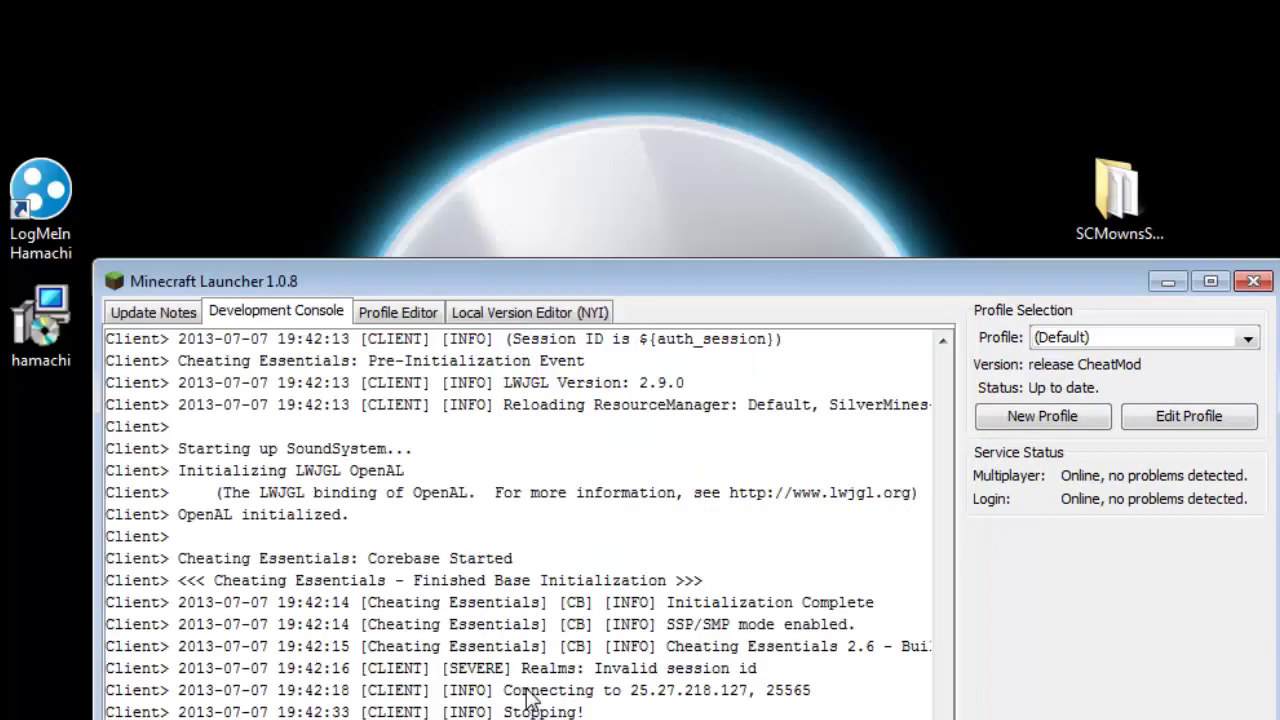
- Open the SCMownsServer folder on the desktop and select server.properties
{"action": "left_click", "coordinate": [1105, 221]}
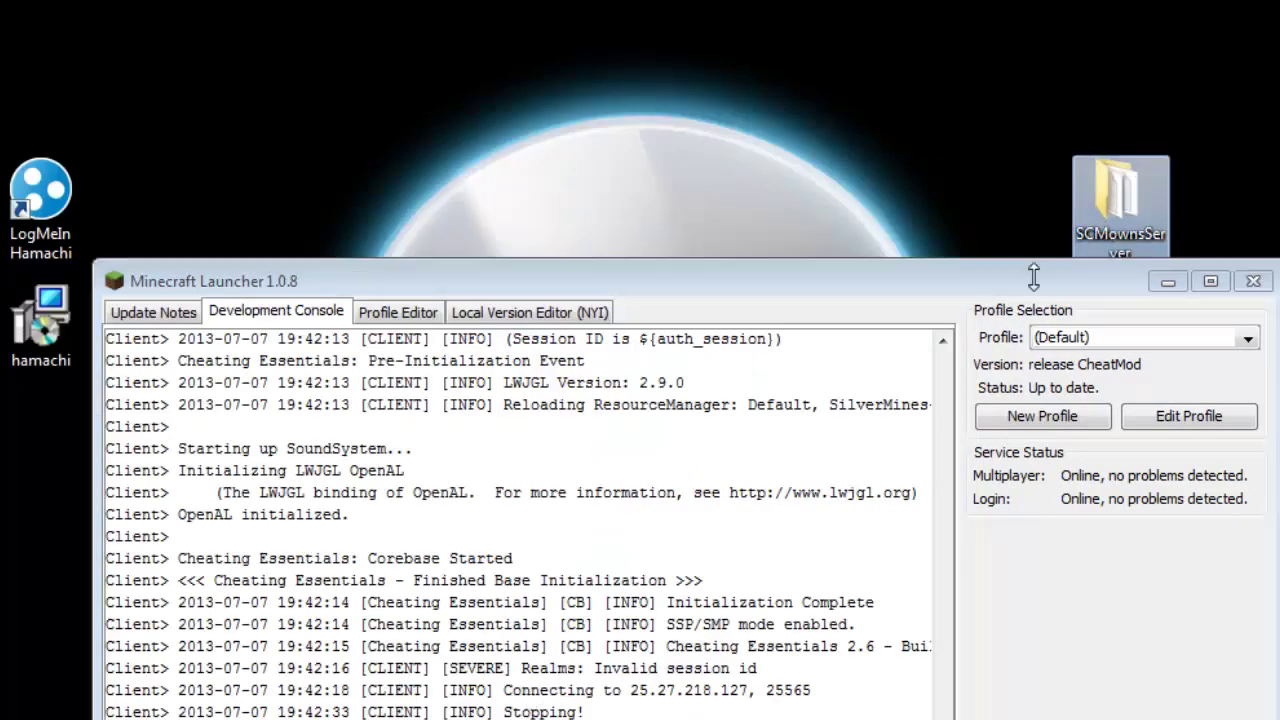
{"action": "left_click_drag", "start_coordinate": [1016, 285], "coordinate": [982, 628]}
{"action": "left_click", "coordinate": [1120, 200]}
{"action": "double_click", "coordinate": [1131, 196]}
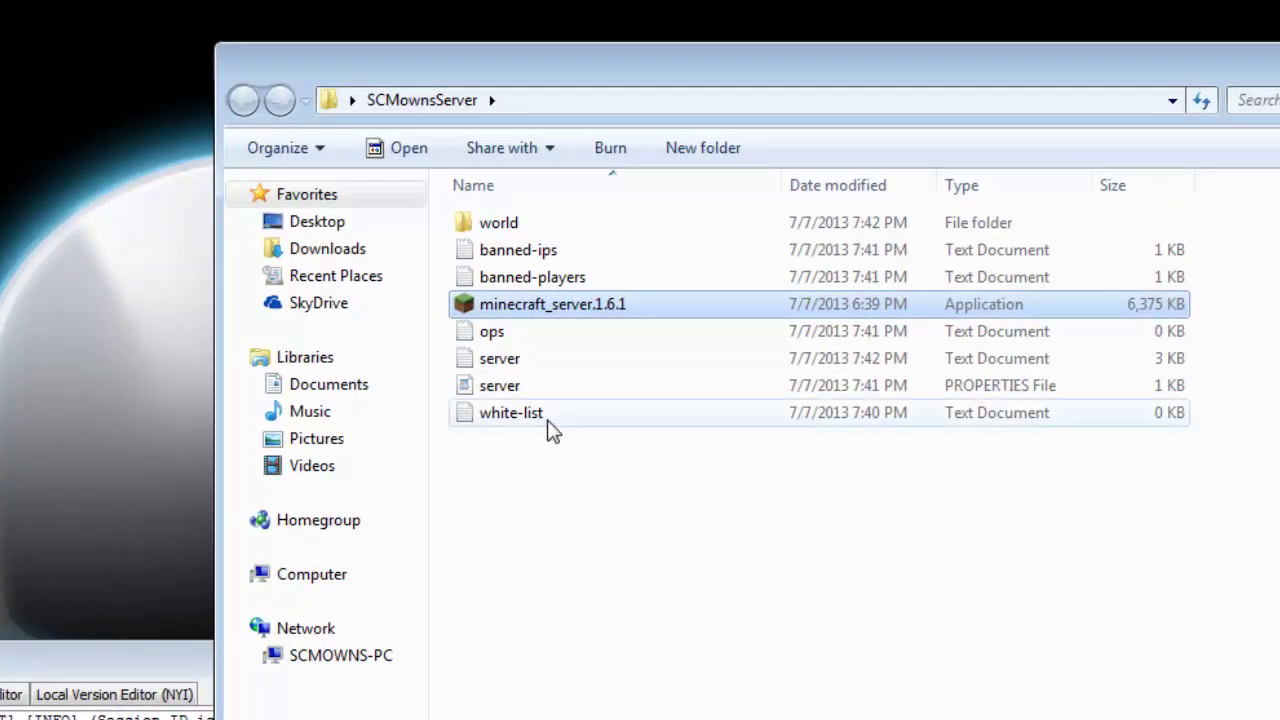
{"action": "left_click", "coordinate": [500, 385]}
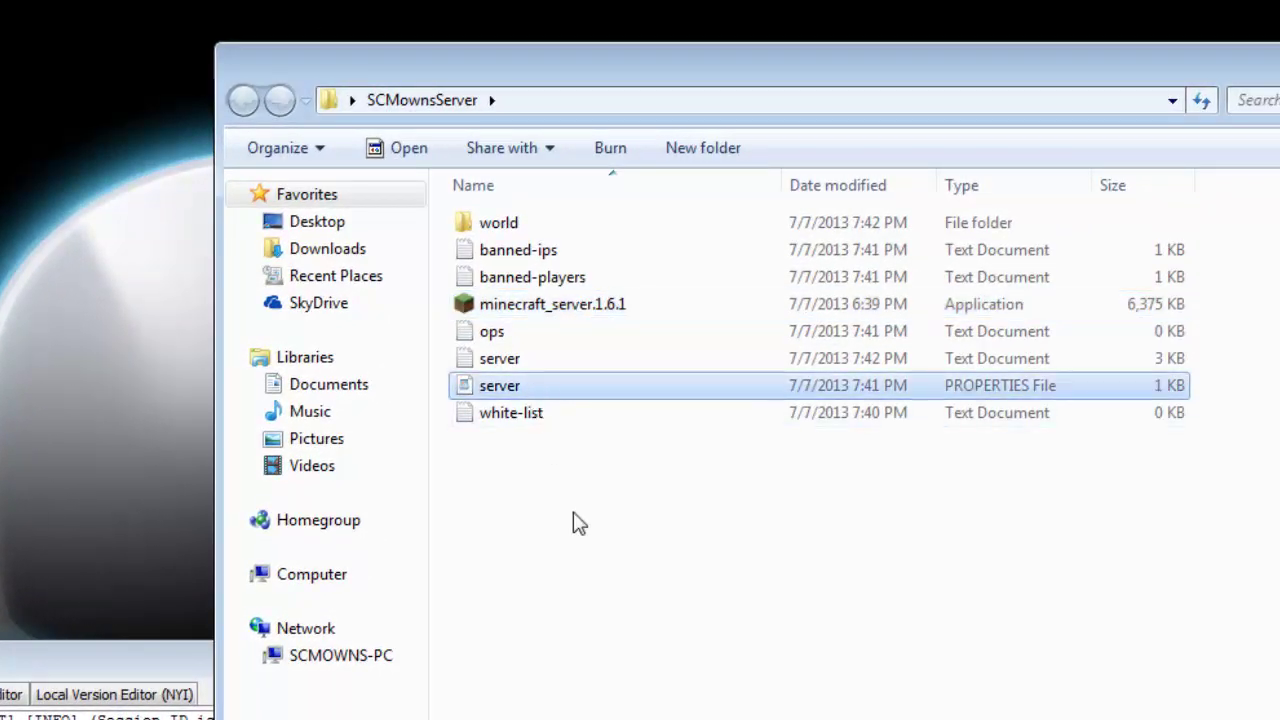
- Change online-mode from true to false in server.properties, save it, and close WordPad
{"action": "double_click", "coordinate": [506, 388]}
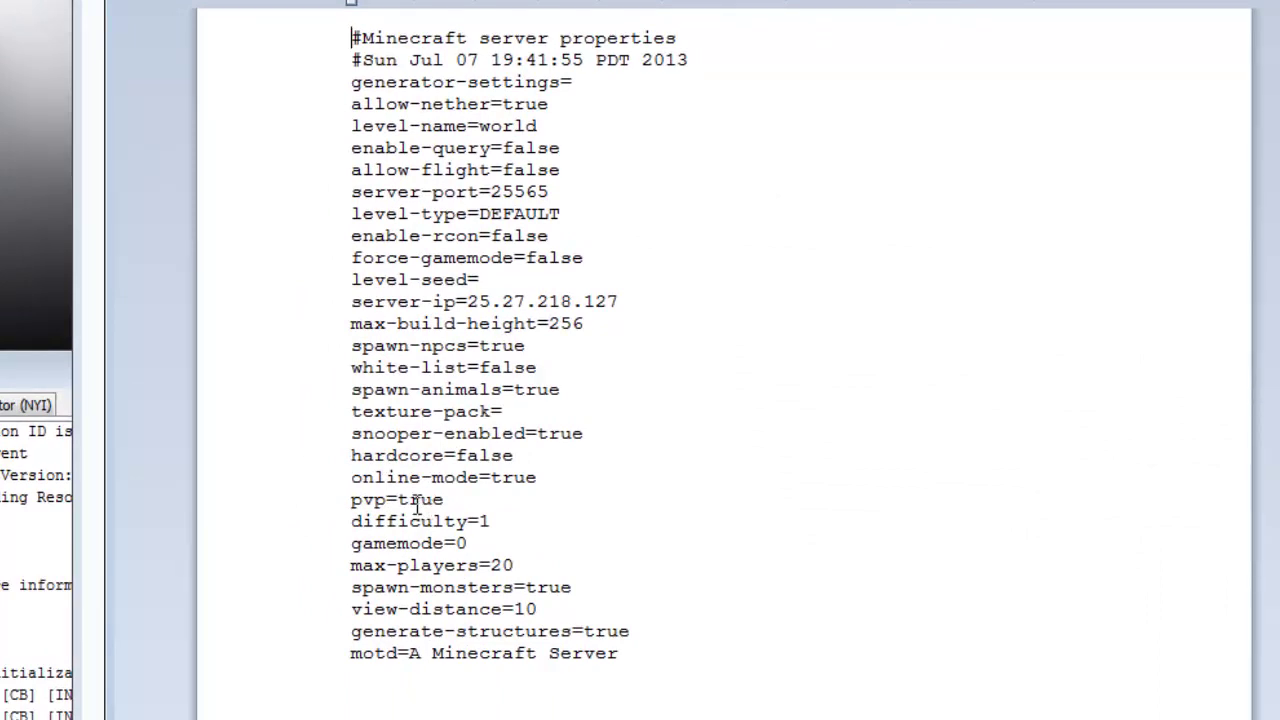
{"action": "double_click", "coordinate": [388, 478]}
{"action": "double_click", "coordinate": [513, 478]}
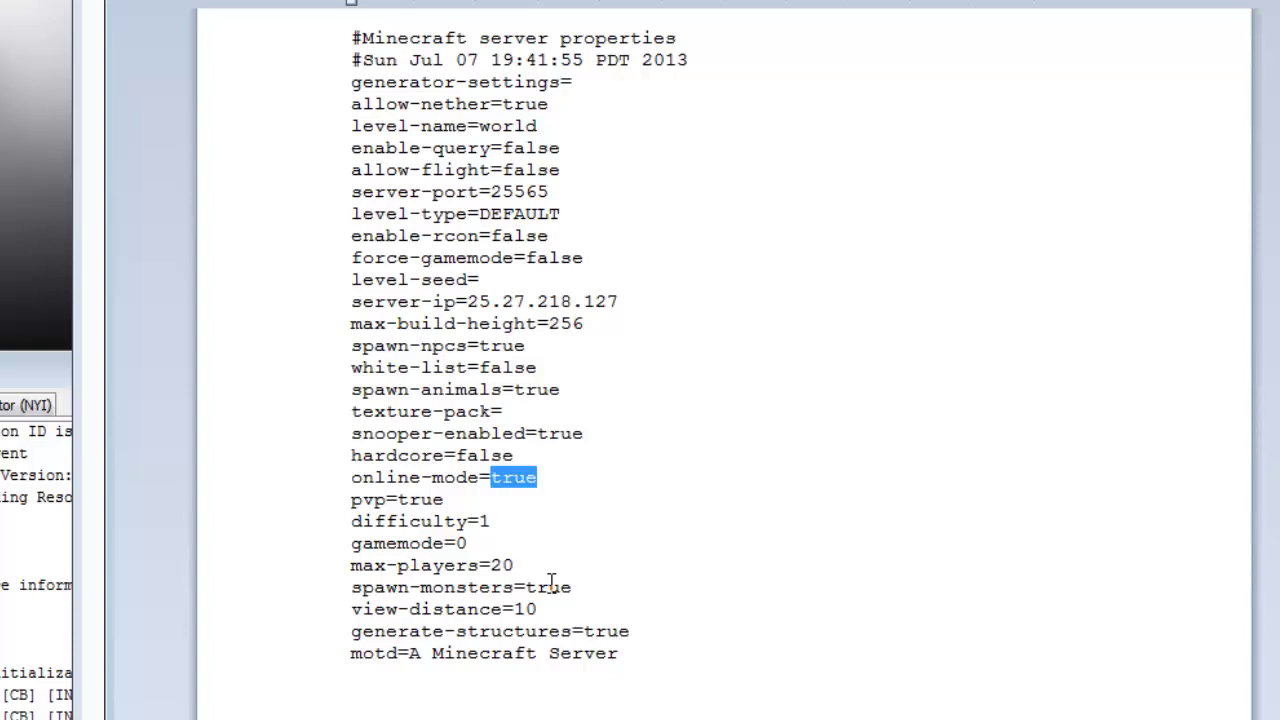
{"action": "type", "text": "fals"}
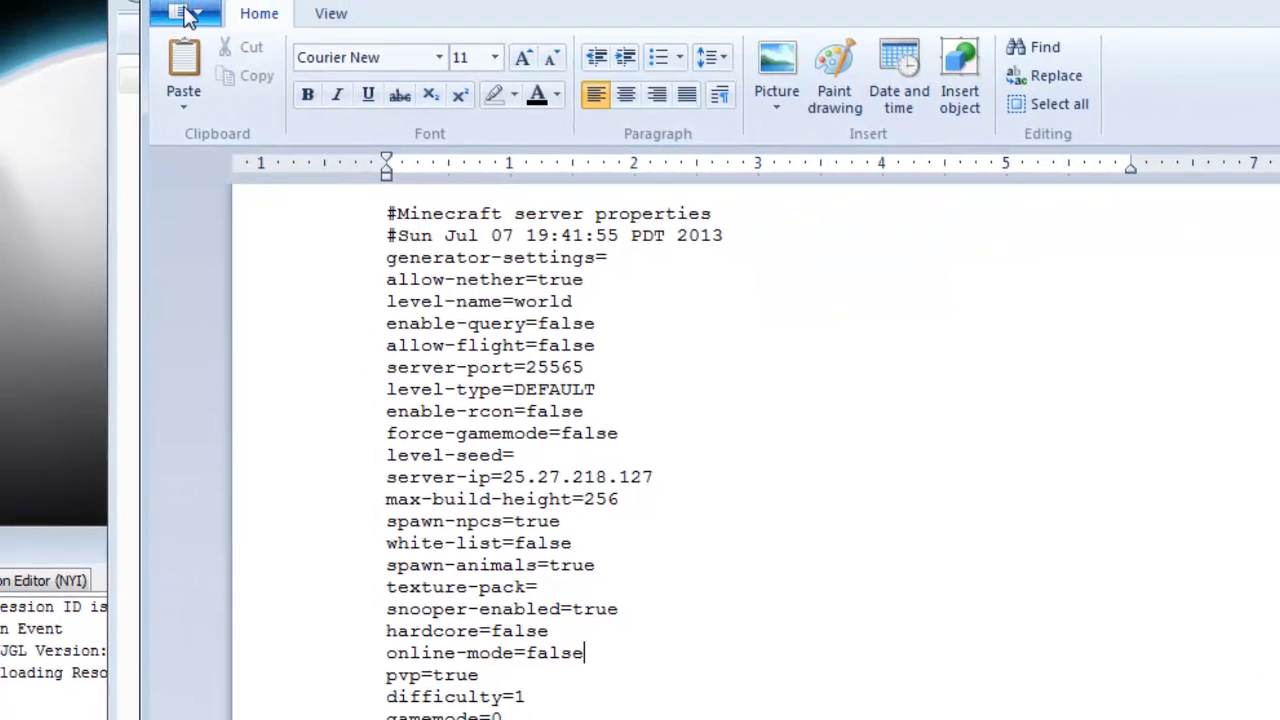
{"action": "left_click", "coordinate": [198, 114]}
{"action": "left_click", "coordinate": [258, 262]}
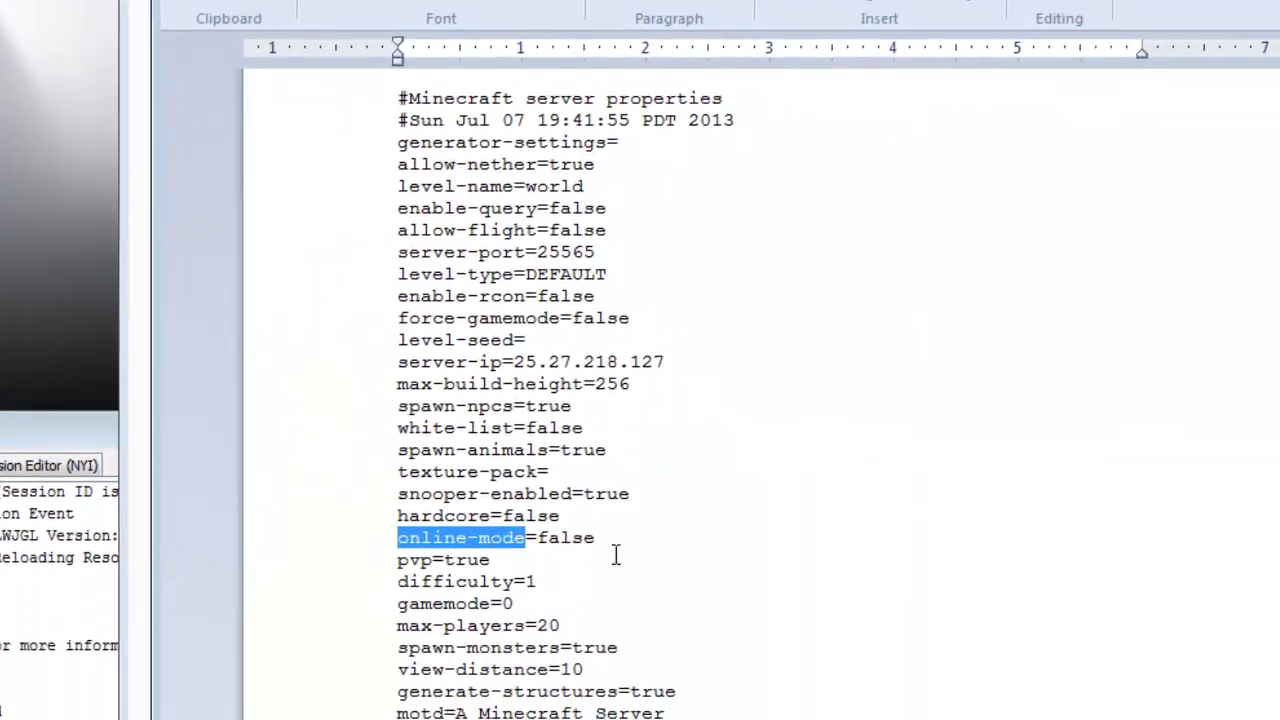
{"action": "double_click", "coordinate": [487, 462]}
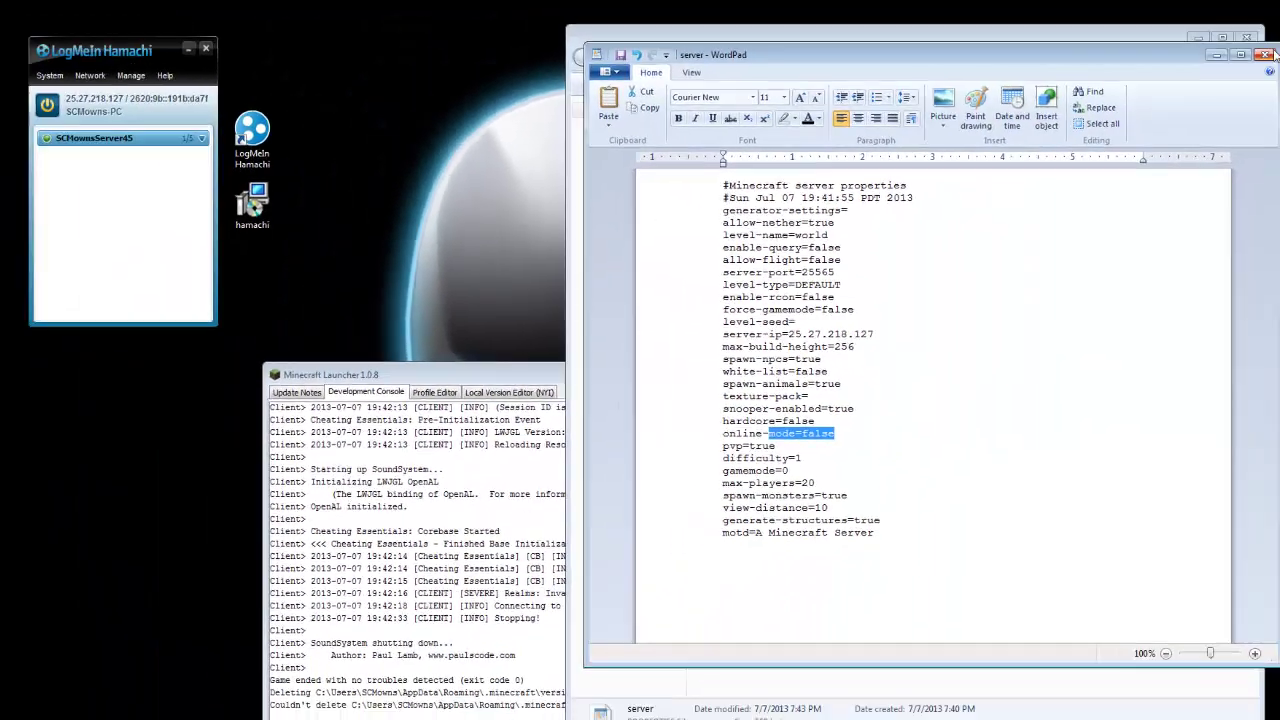
{"action": "left_click", "coordinate": [1260, 20]}
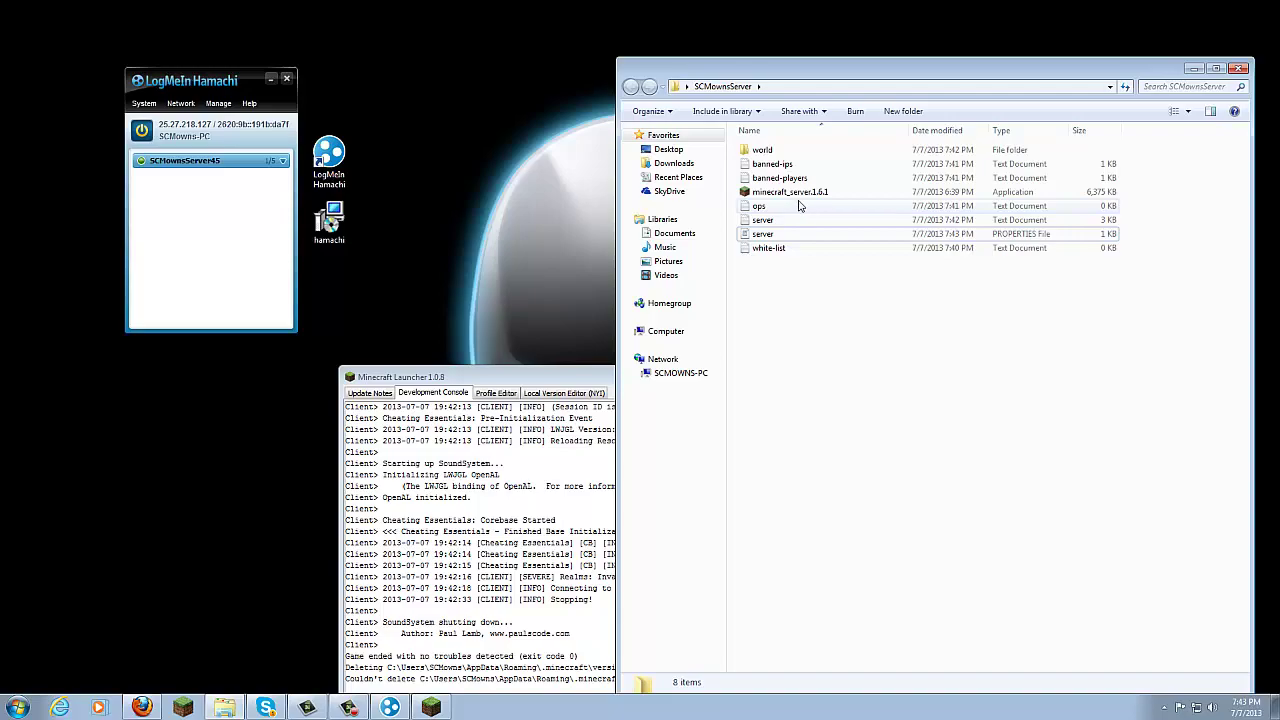
- Relaunch minecraft_server.1.6.1, then Play Offline from the launcher and maximize the game window
{"action": "double_click", "coordinate": [795, 192]}
{"action": "left_click", "coordinate": [677, 365]}
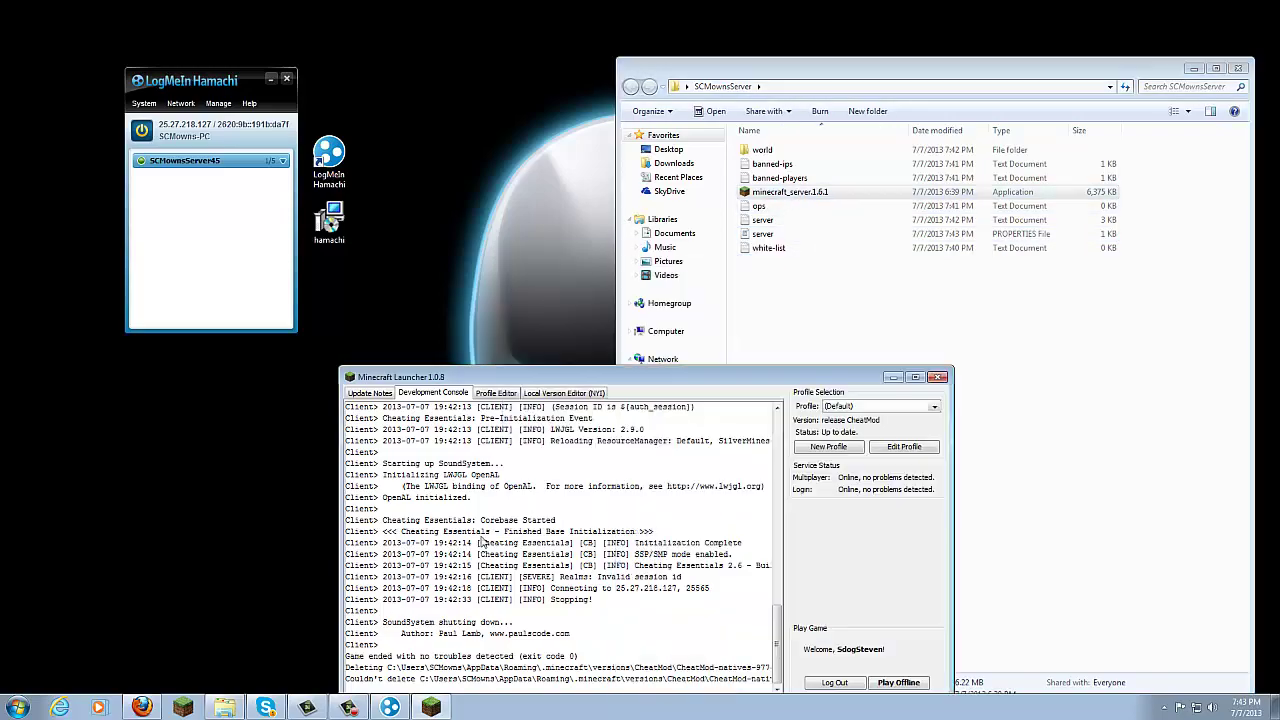
{"action": "left_click", "coordinate": [727, 373]}
{"action": "left_click_drag", "start_coordinate": [727, 373], "coordinate": [677, 165]}
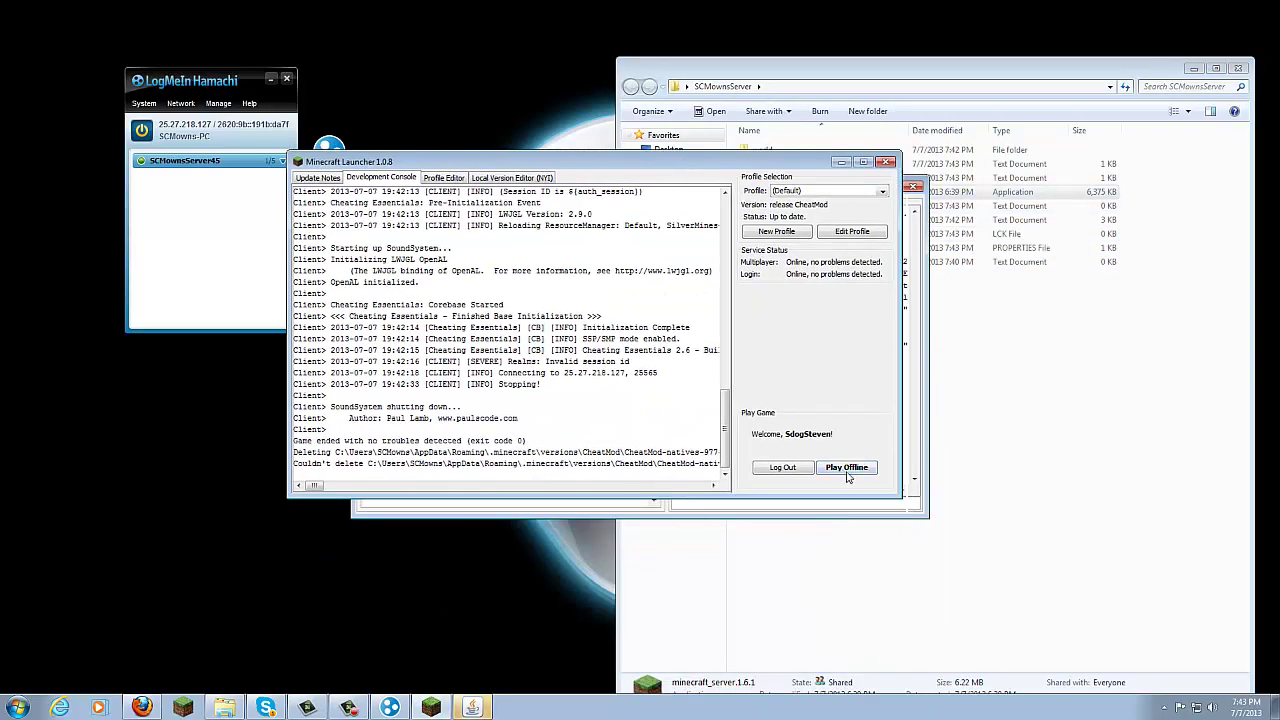
{"action": "left_click", "coordinate": [847, 467]}
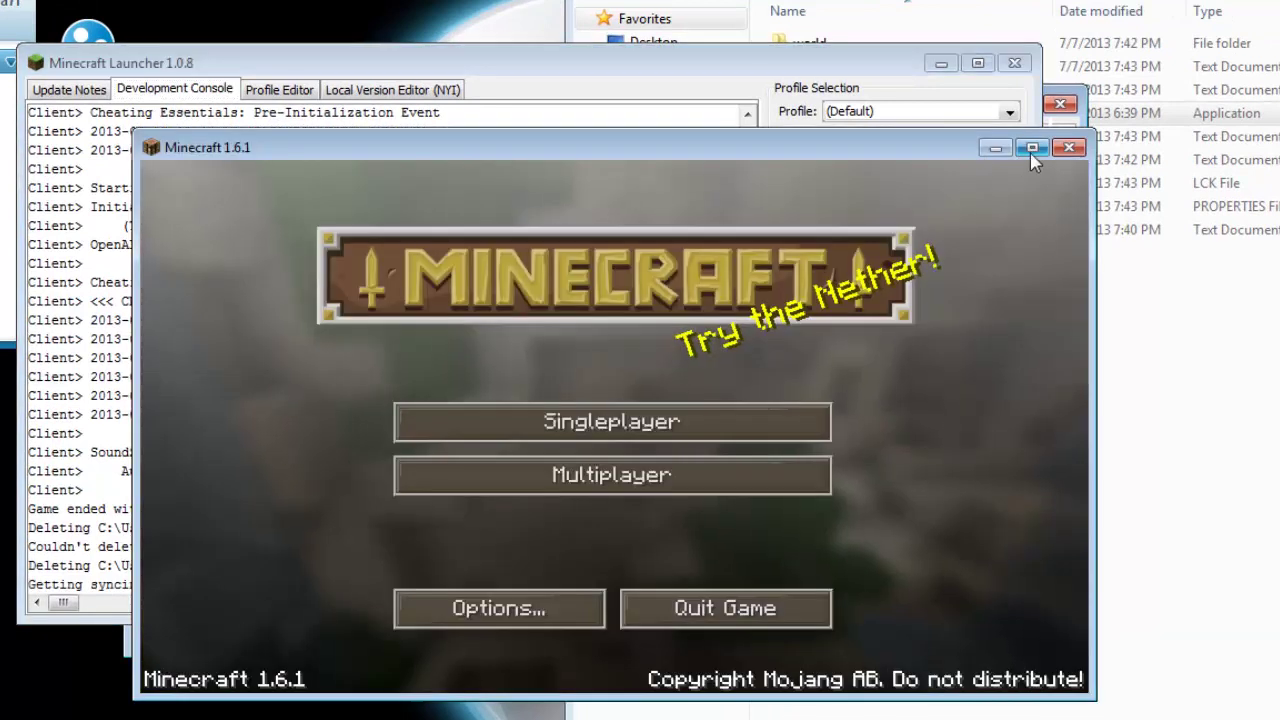
{"action": "left_click", "coordinate": [1032, 147]}
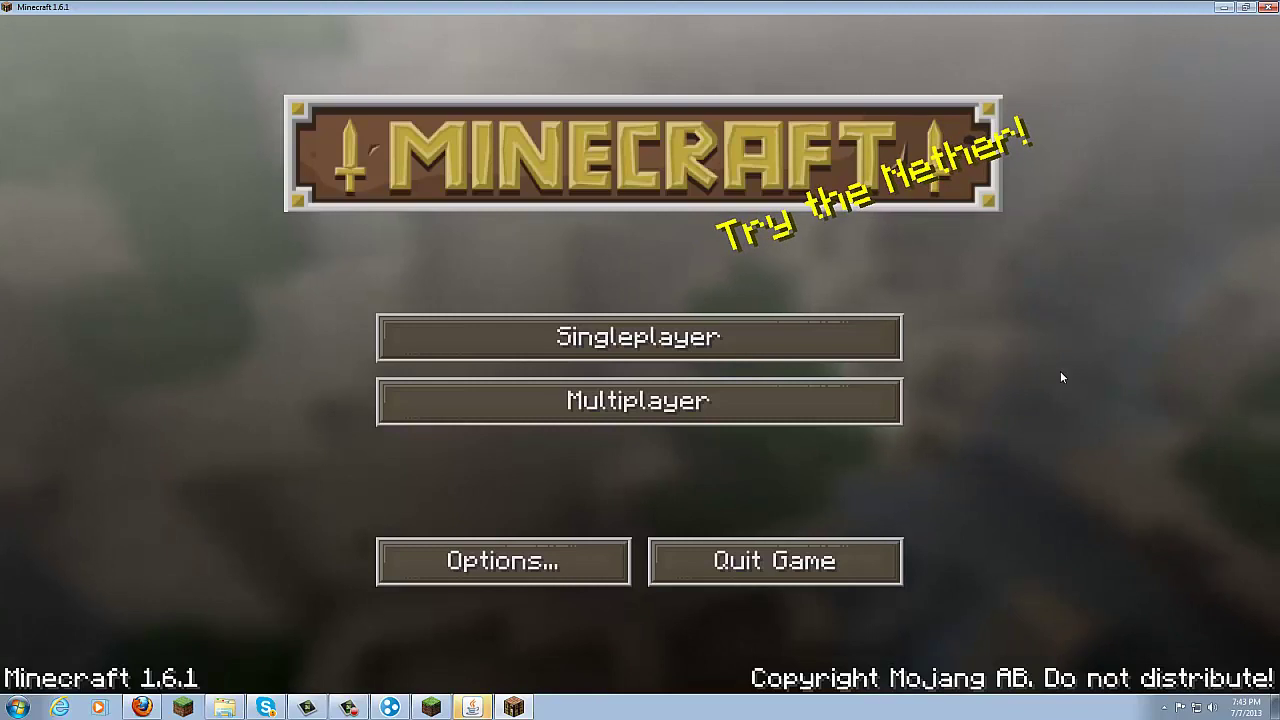
- Check the SCMownsServer45 network IP in Hamachi, then join the server from the Multiplayer list
{"action": "left_click", "coordinate": [390, 707]}
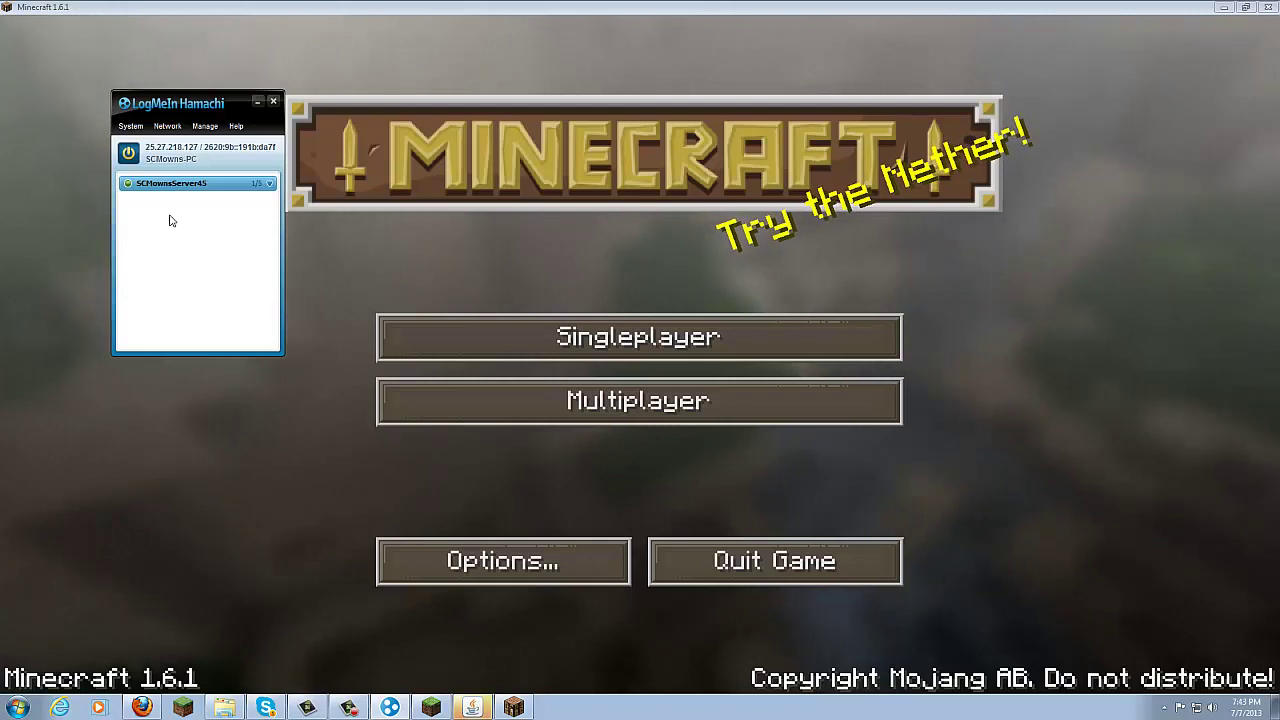
{"action": "right_click", "coordinate": [170, 189]}
{"action": "left_click", "coordinate": [162, 190]}
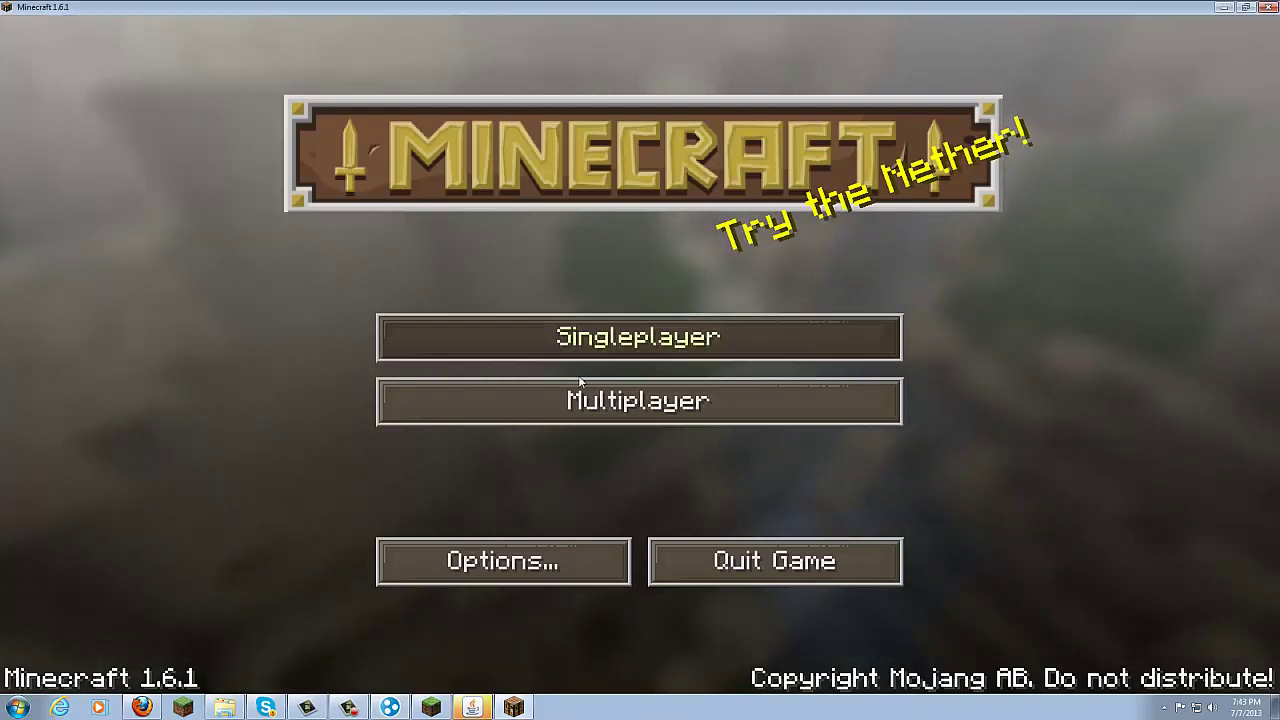
{"action": "left_click", "coordinate": [590, 405]}
{"action": "double_click", "coordinate": [524, 270]}
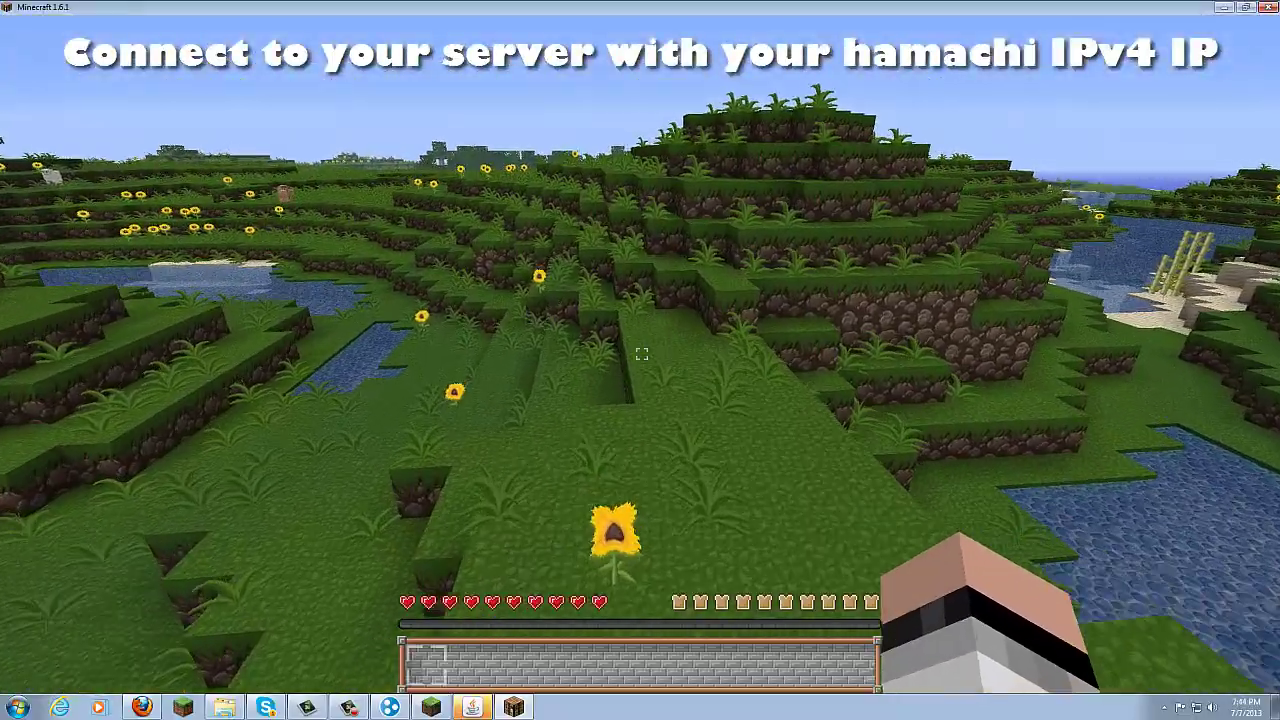
- Walk forward and jump across the grassy hills, then pause to the Game menu
{"action": "key", "text": "w"}
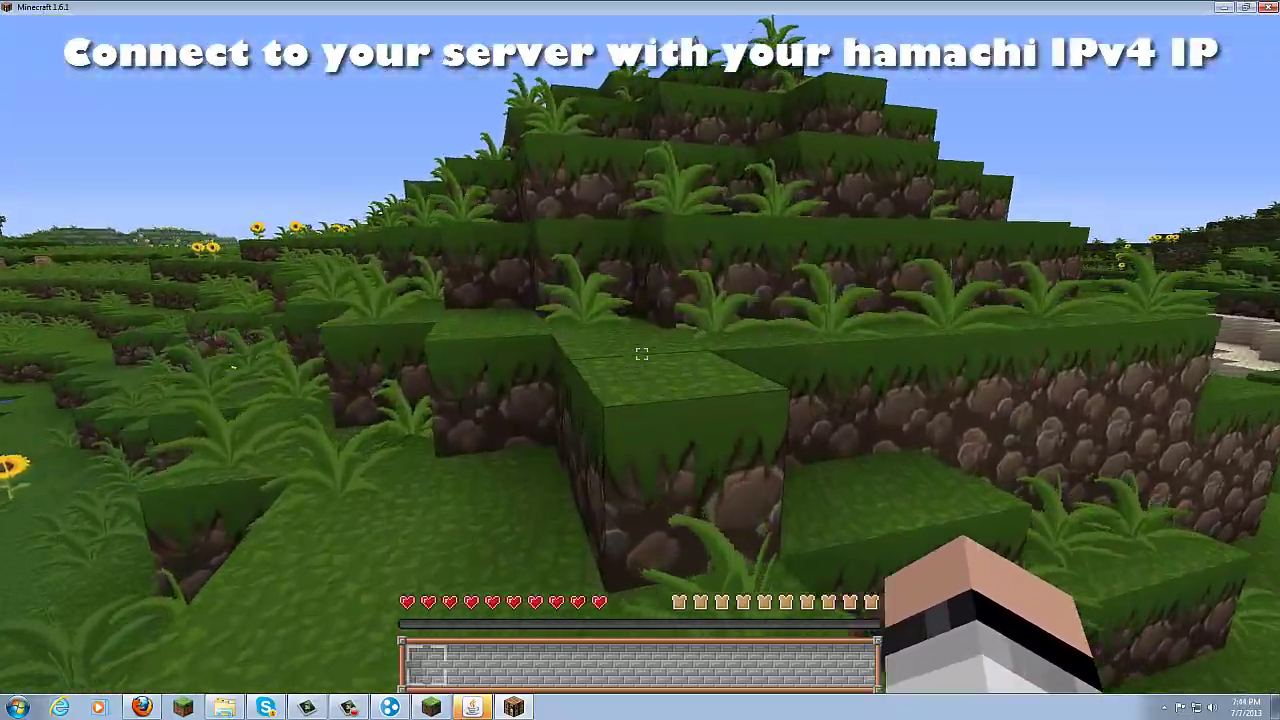
{"action": "key", "text": "space"}
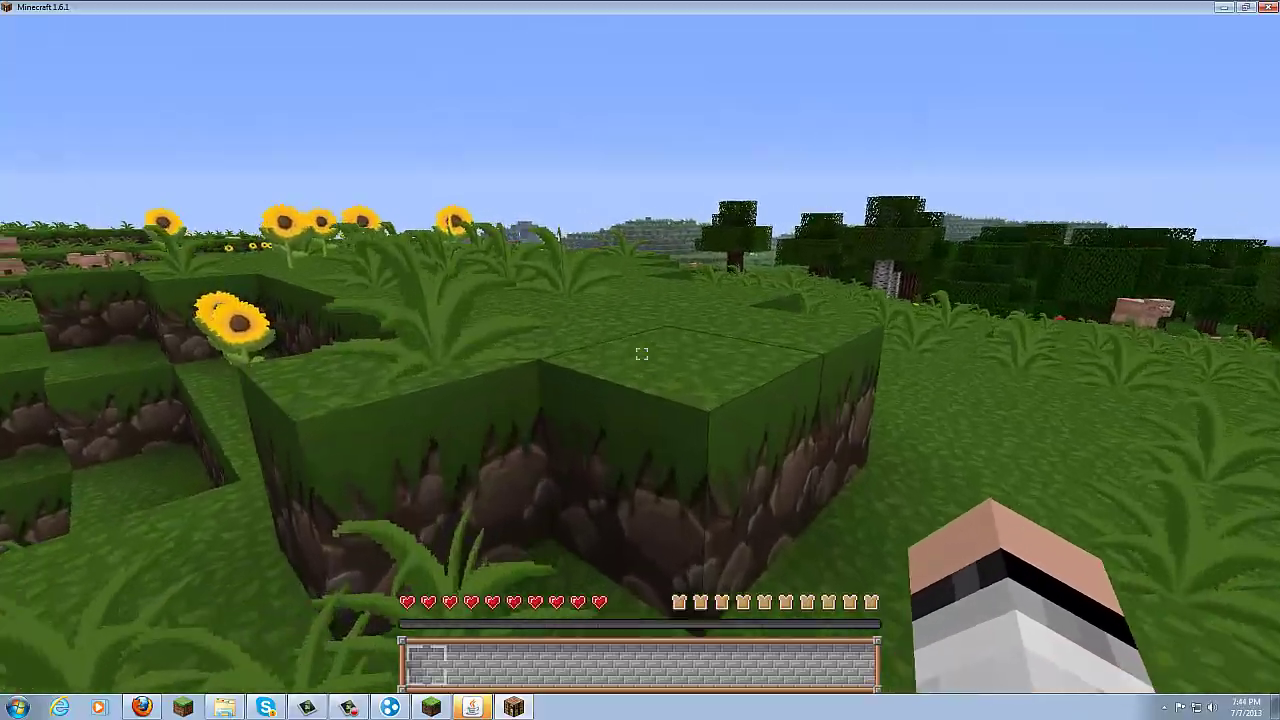
{"action": "key", "text": "Escape"}
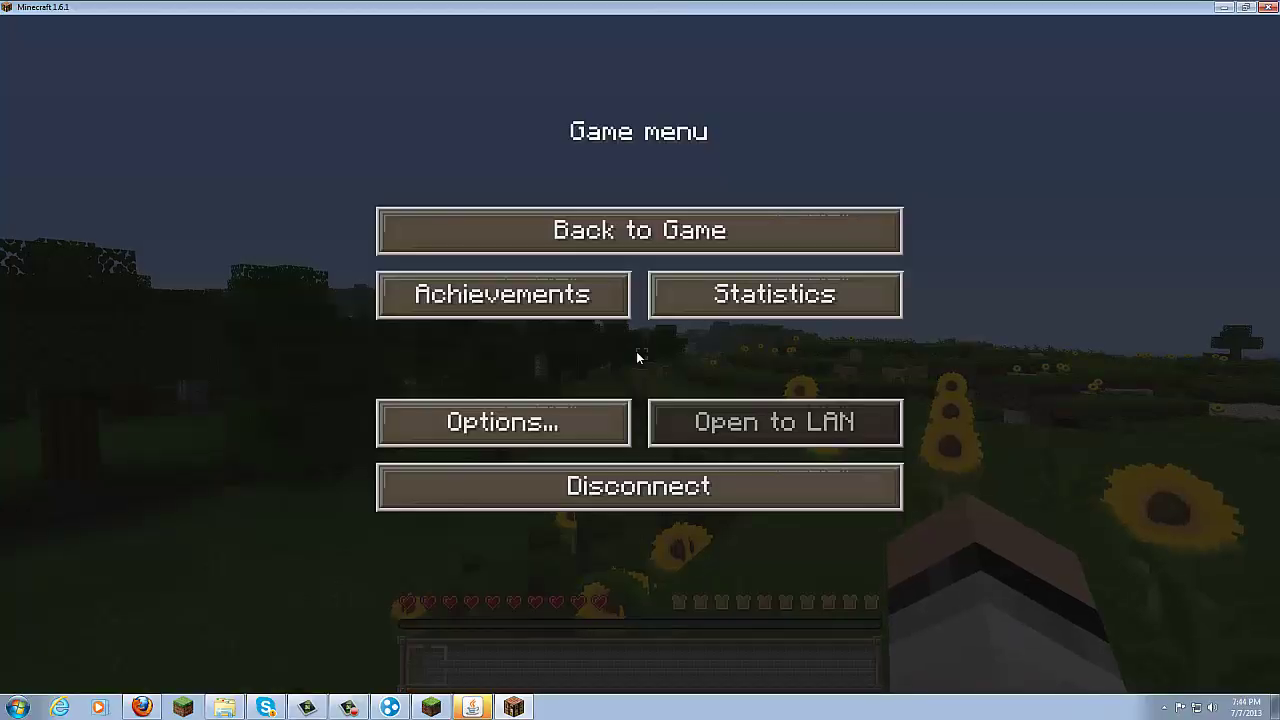
- Disconnect from the server, quit the game, and close the launcher to reveal the server log
{"action": "left_click", "coordinate": [634, 486]}
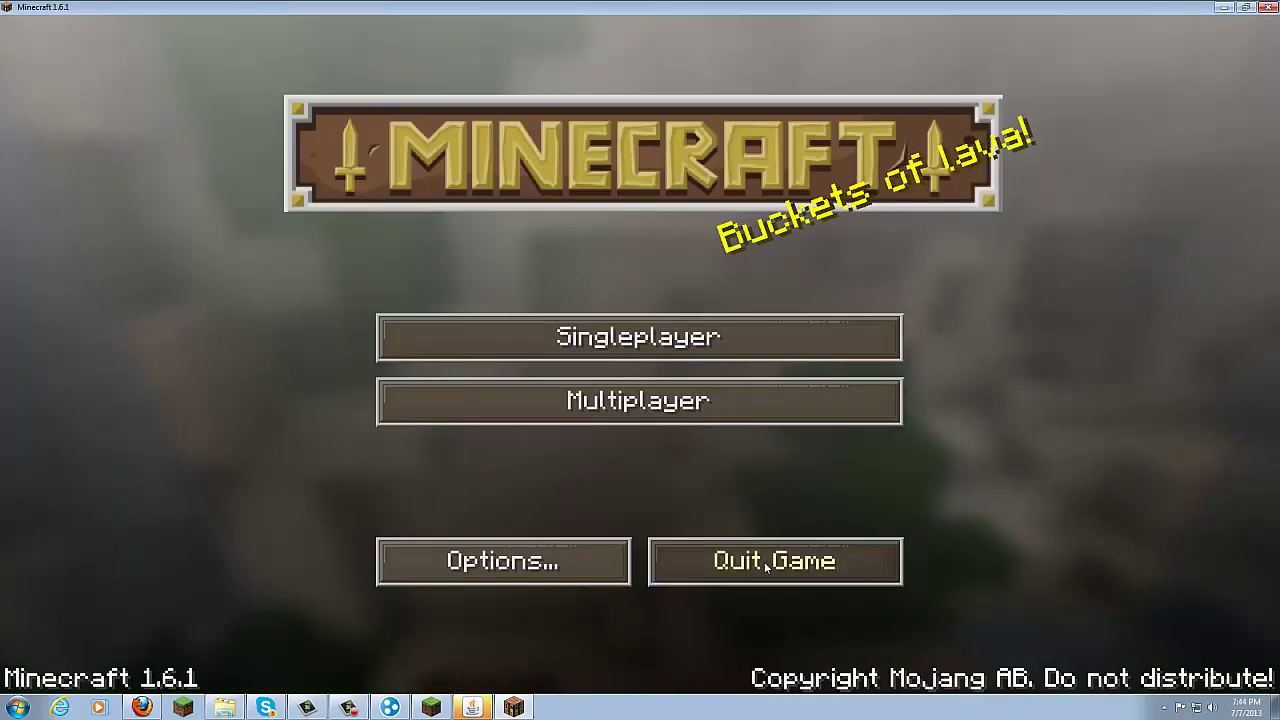
{"action": "left_click", "coordinate": [655, 562]}
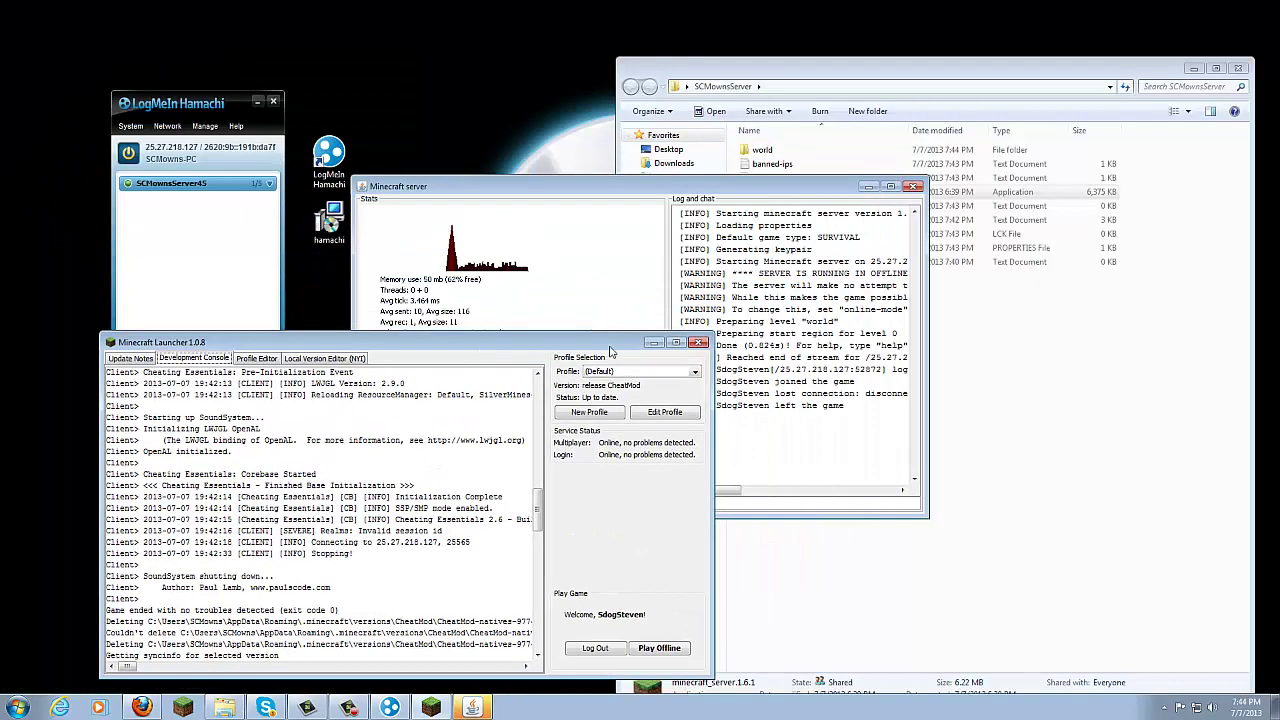
{"action": "left_click", "coordinate": [699, 343]}
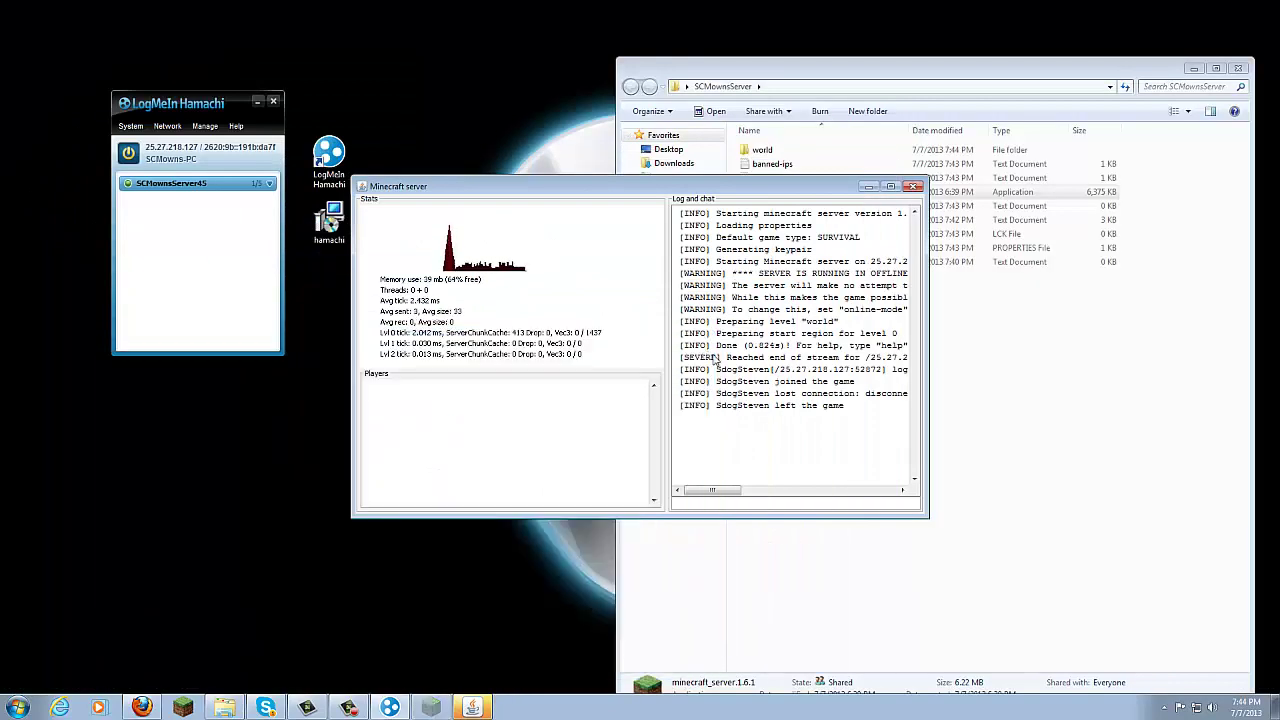